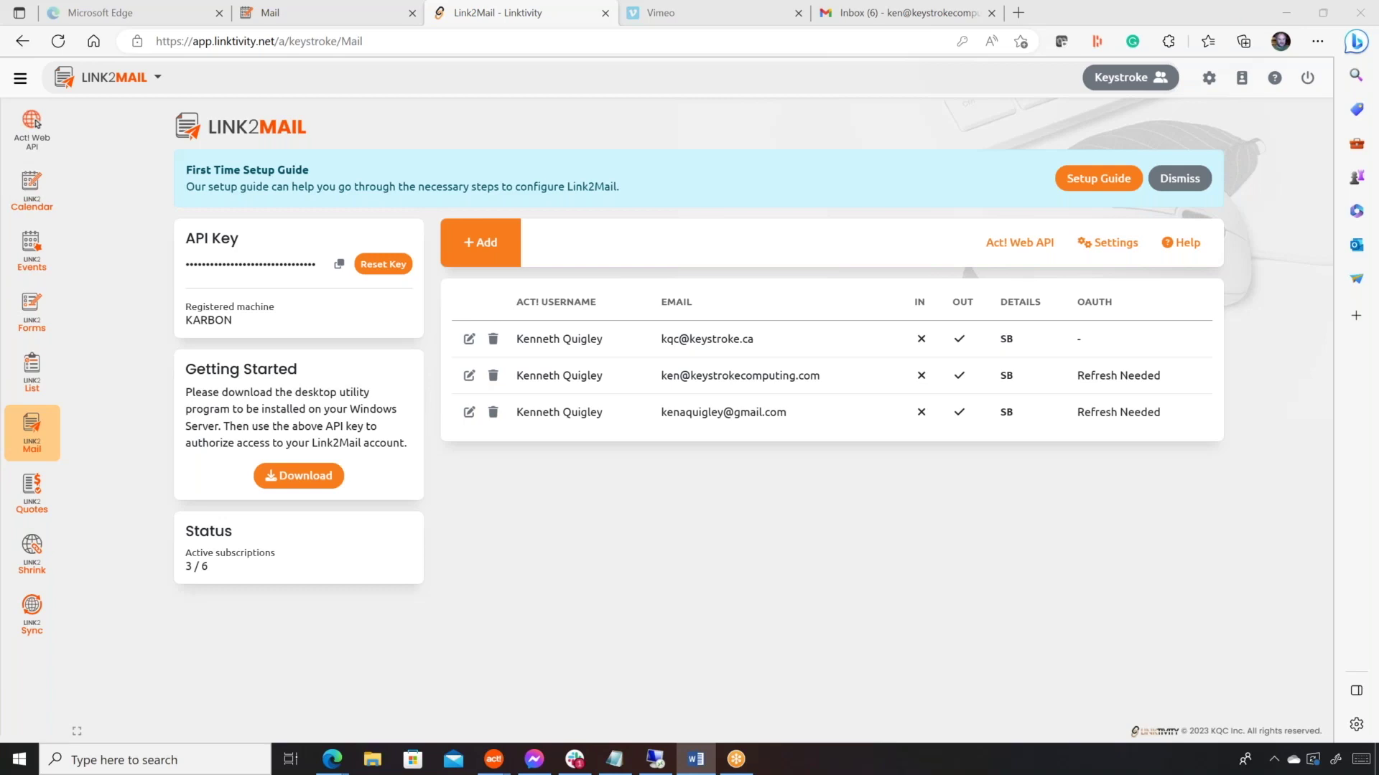
Activate the browser, end the Slack app in Task Manager, then close Task Manager
left_click(983, 540)
right_click(826, 754)
left_click(933, 674)
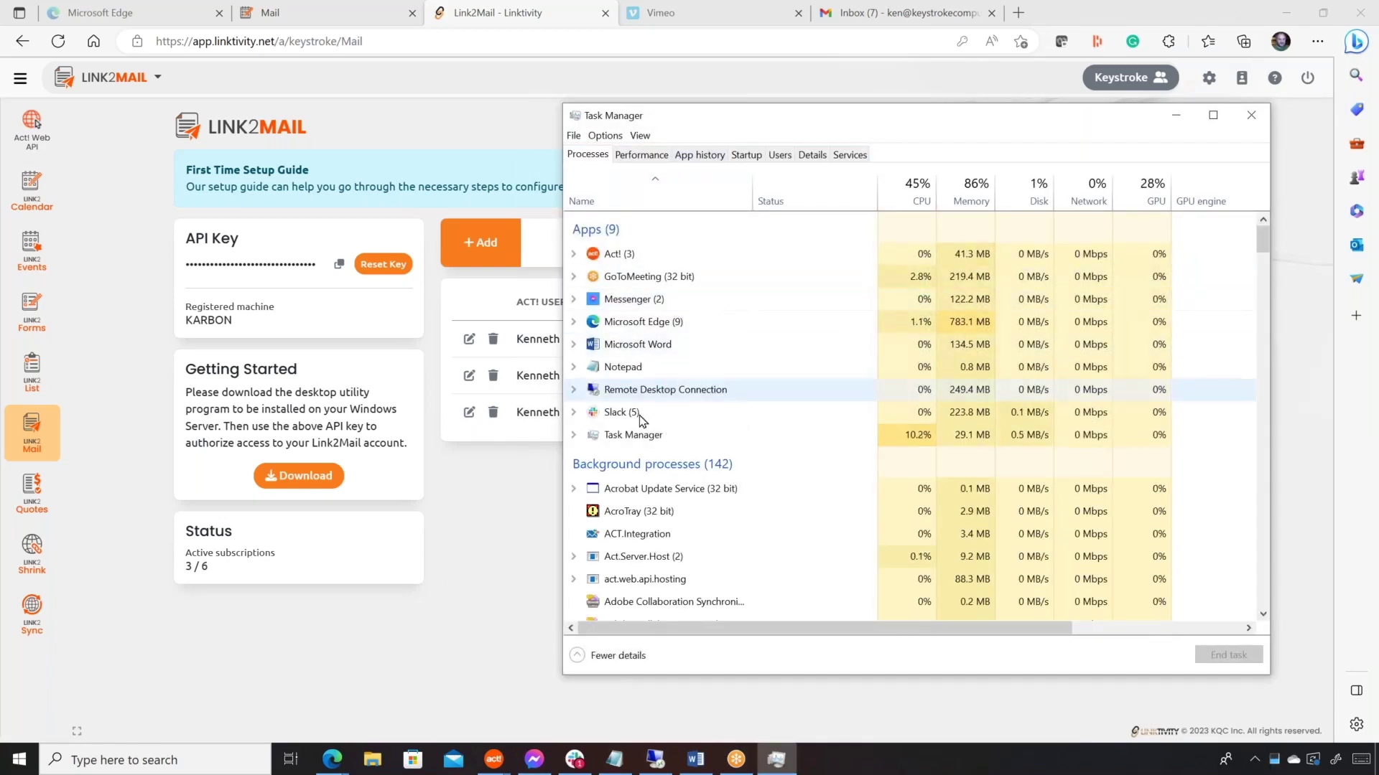
left_click(624, 412)
left_click(1225, 653)
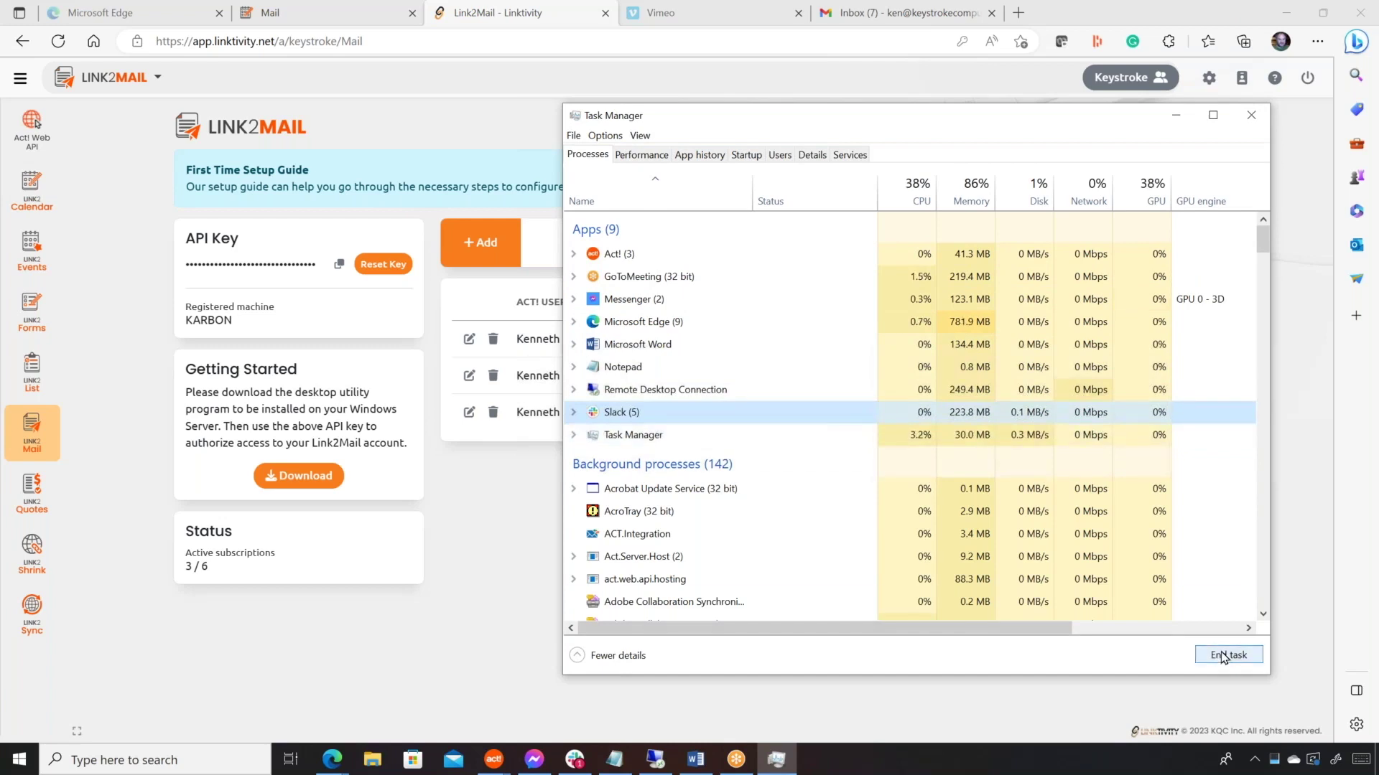
left_click(1250, 116)
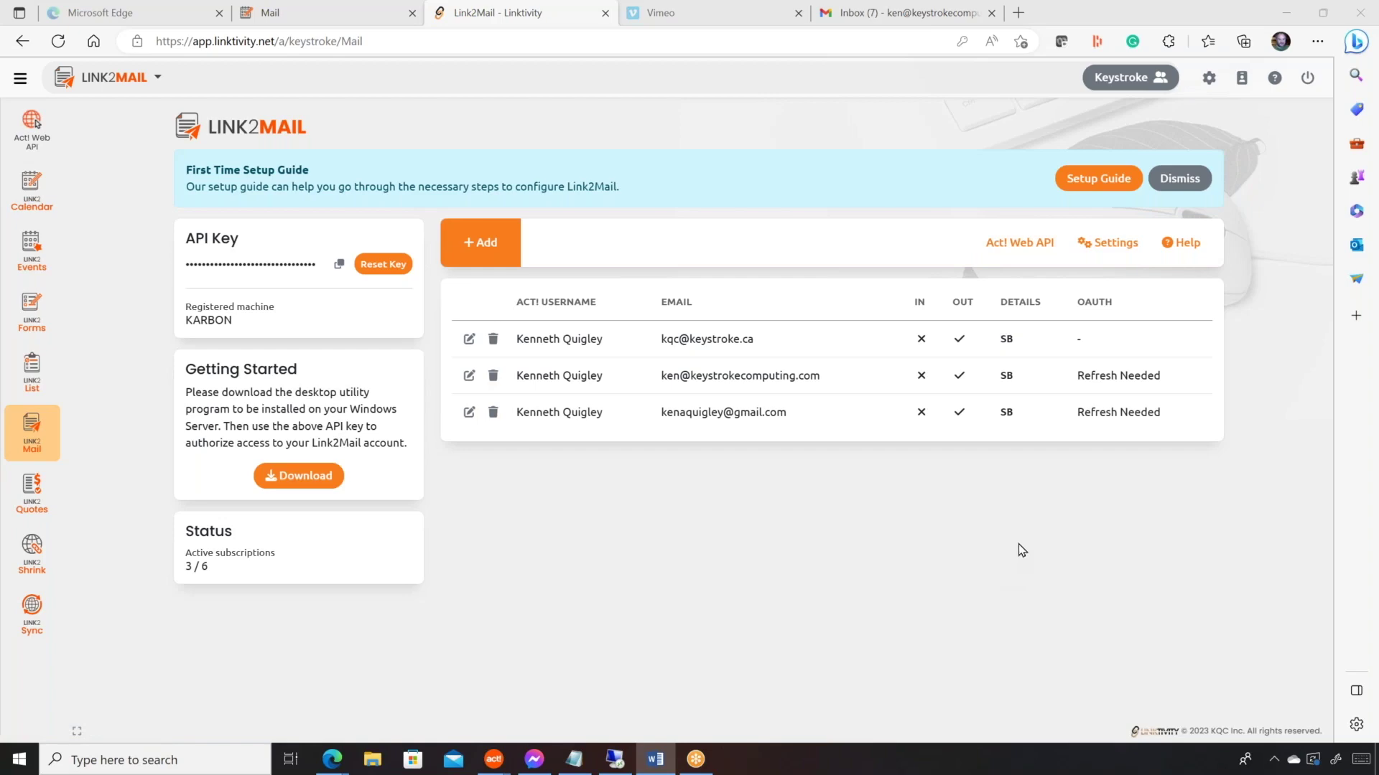
Open the Link2Mail First Time Setup Guide in its own window
left_click(1097, 185)
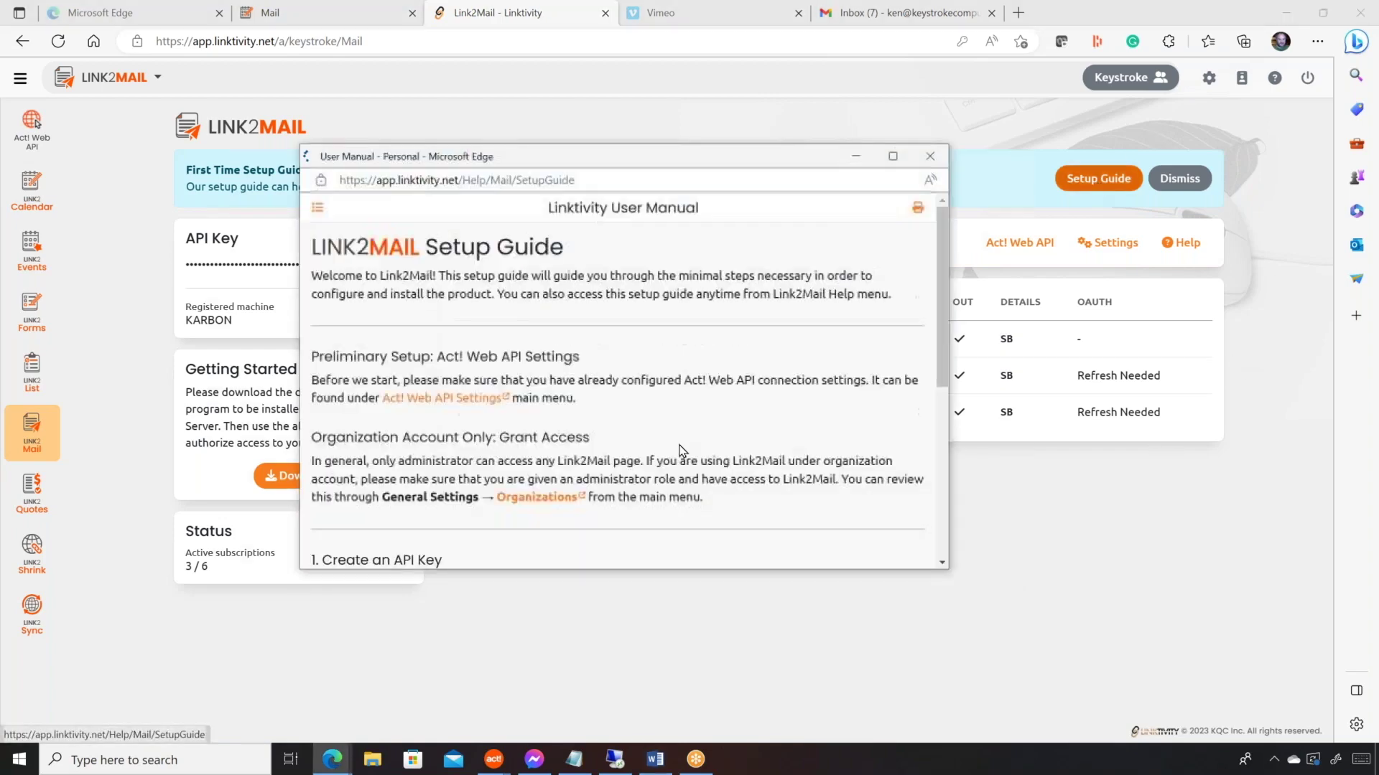
Scroll through the setup guide, close it, and open the Mail accounts Help article
scroll(753, 440, "down", 1)
scroll(753, 441, "down", 10)
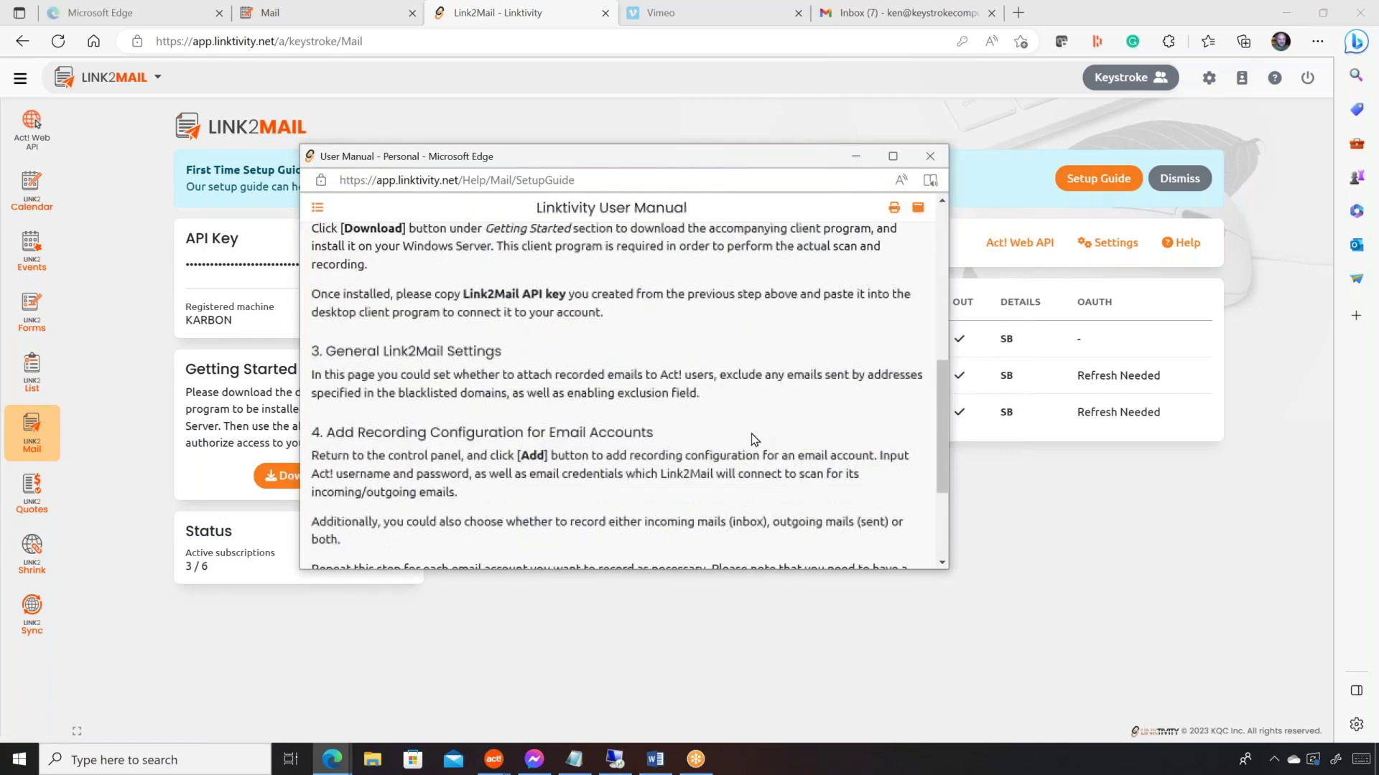
scroll(754, 439, "up", 3)
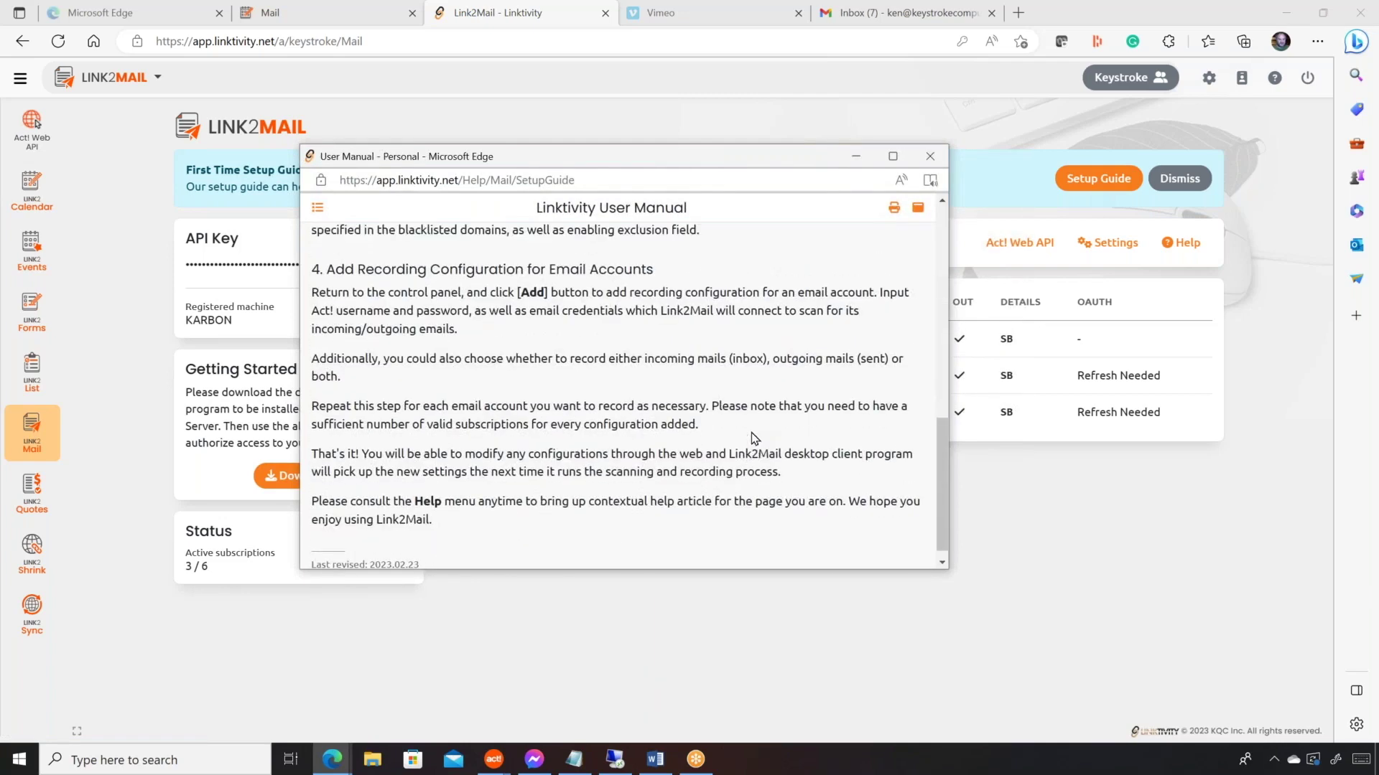
left_click(932, 158)
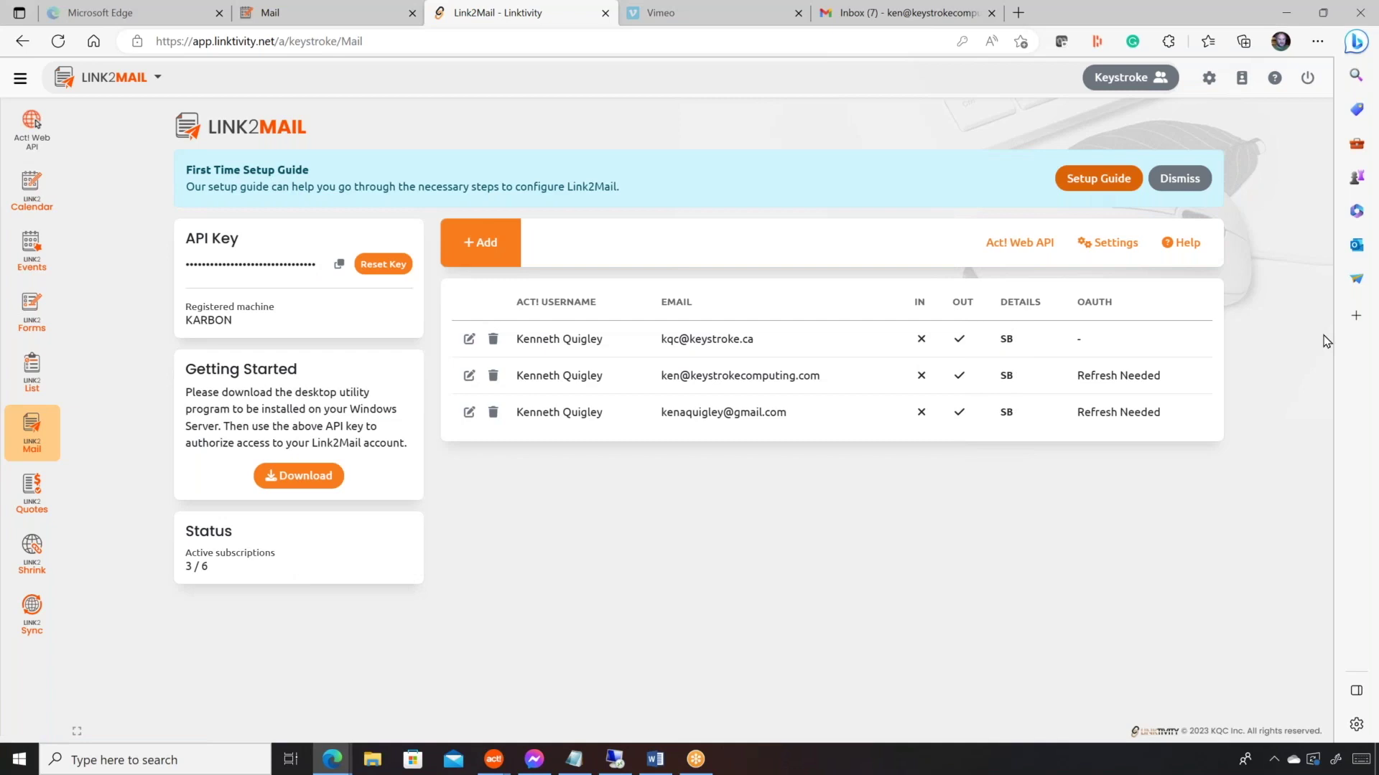
left_click(1183, 244)
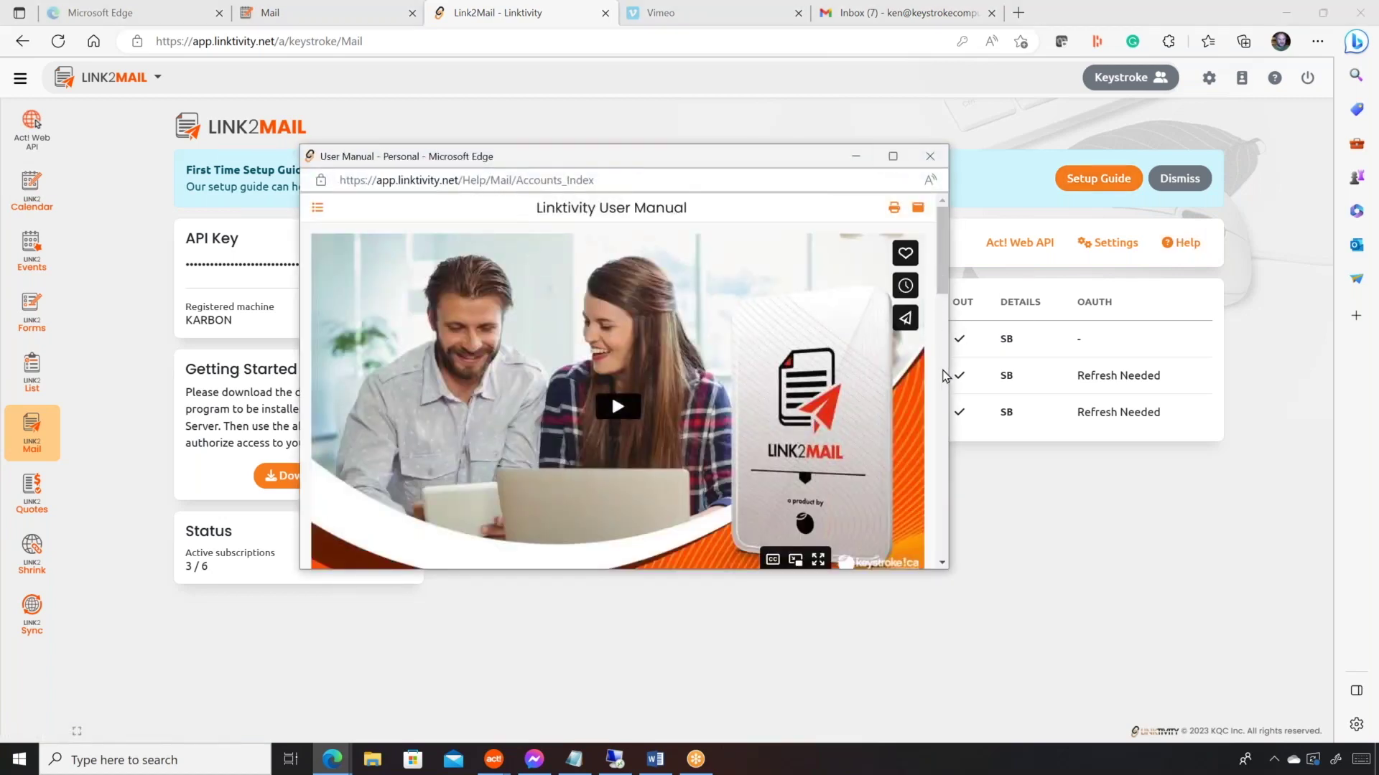
Widen the user manual to show its table of contents, scroll the article, then close it
left_click_drag(950, 374, 1243, 381)
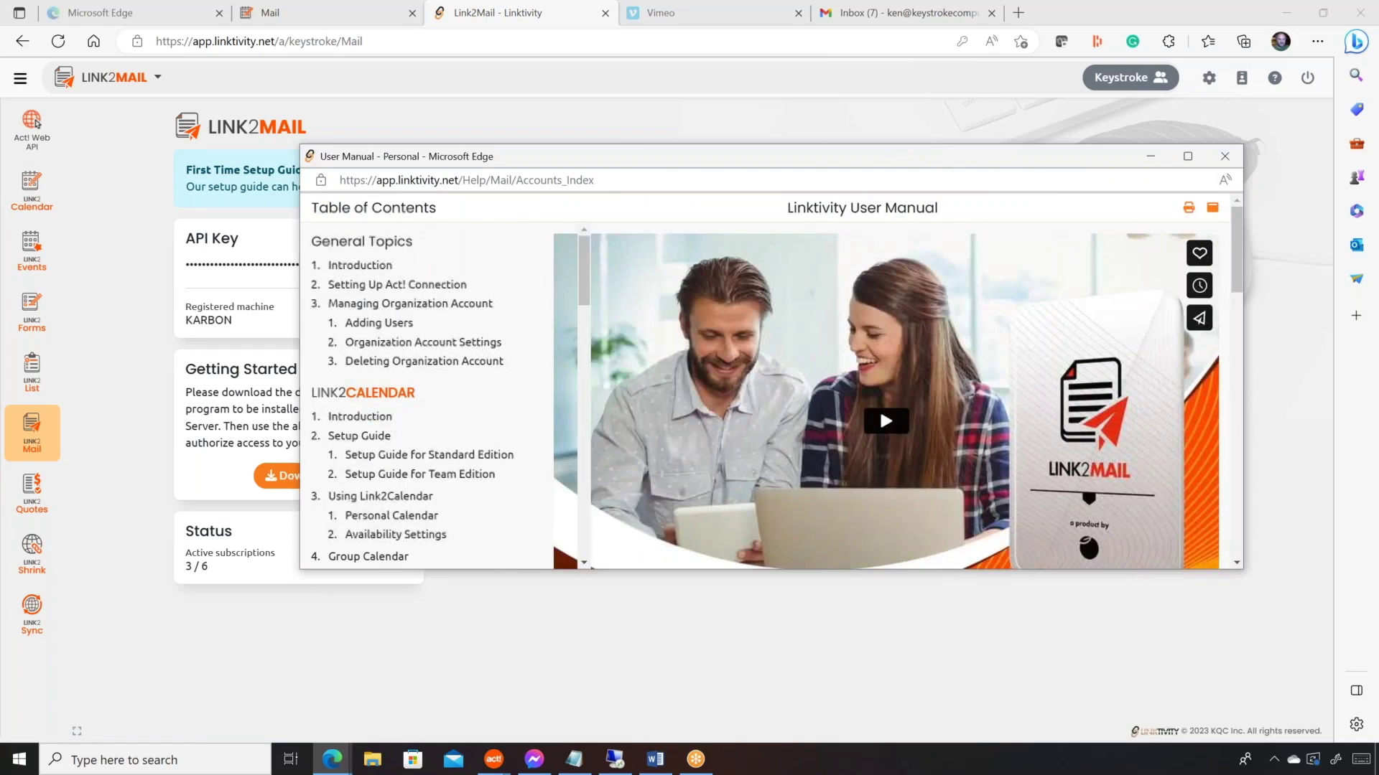
scroll(778, 434, "down", 8)
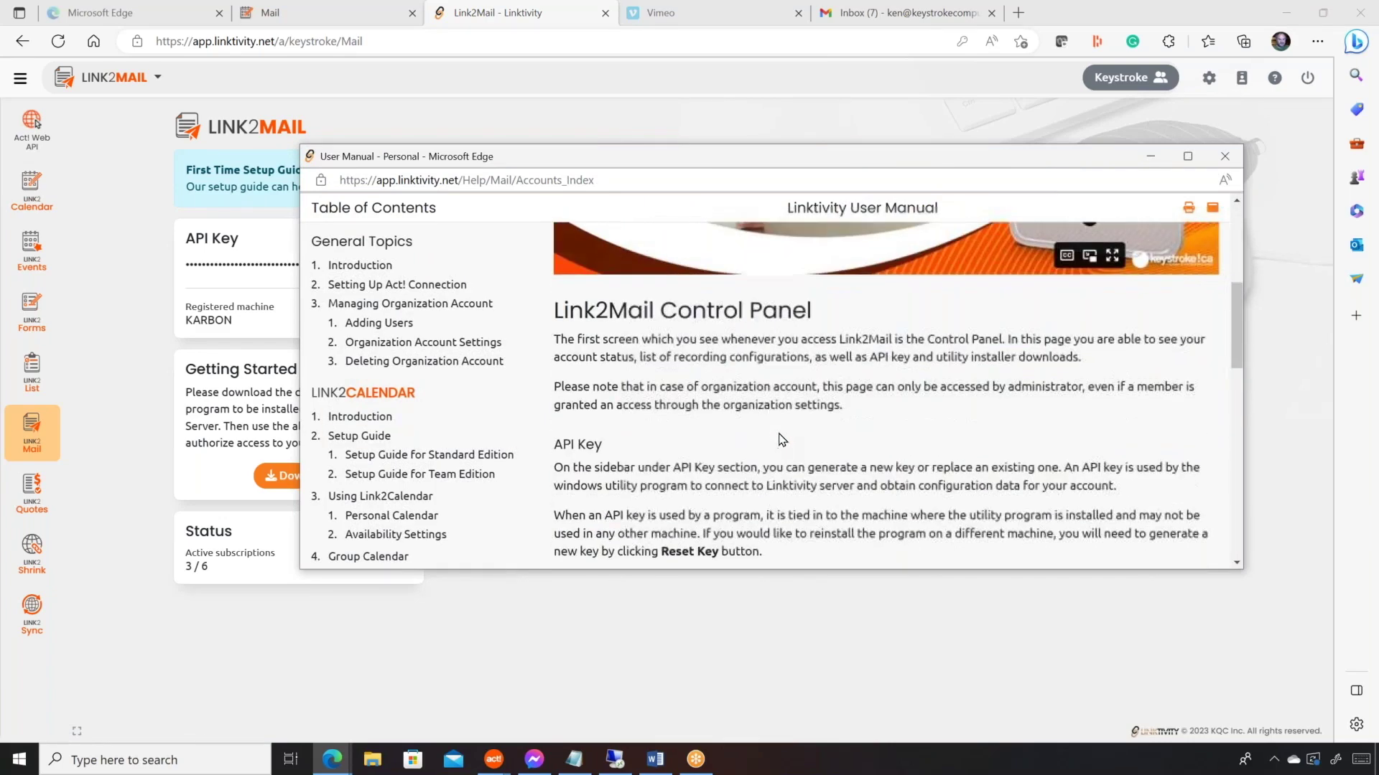
scroll(782, 440, "down", 12)
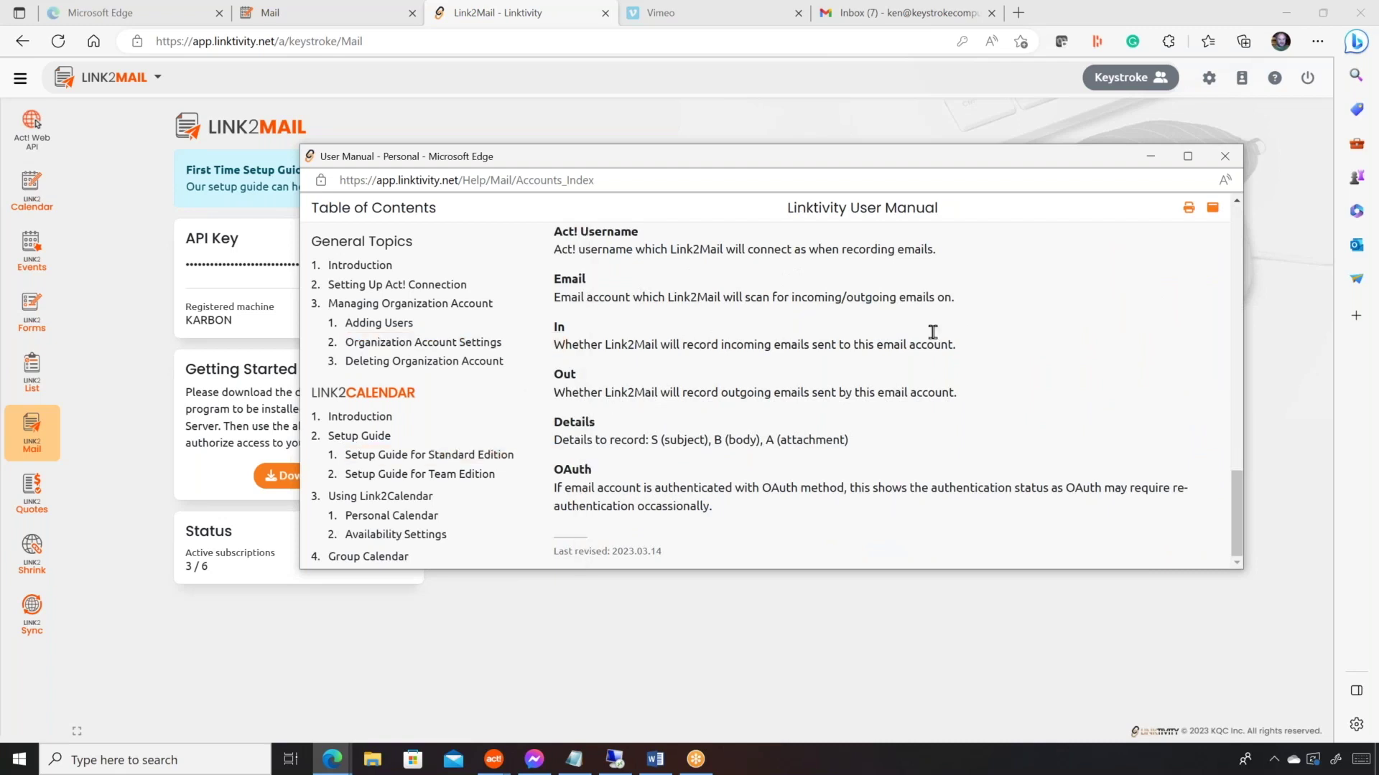
left_click(1219, 158)
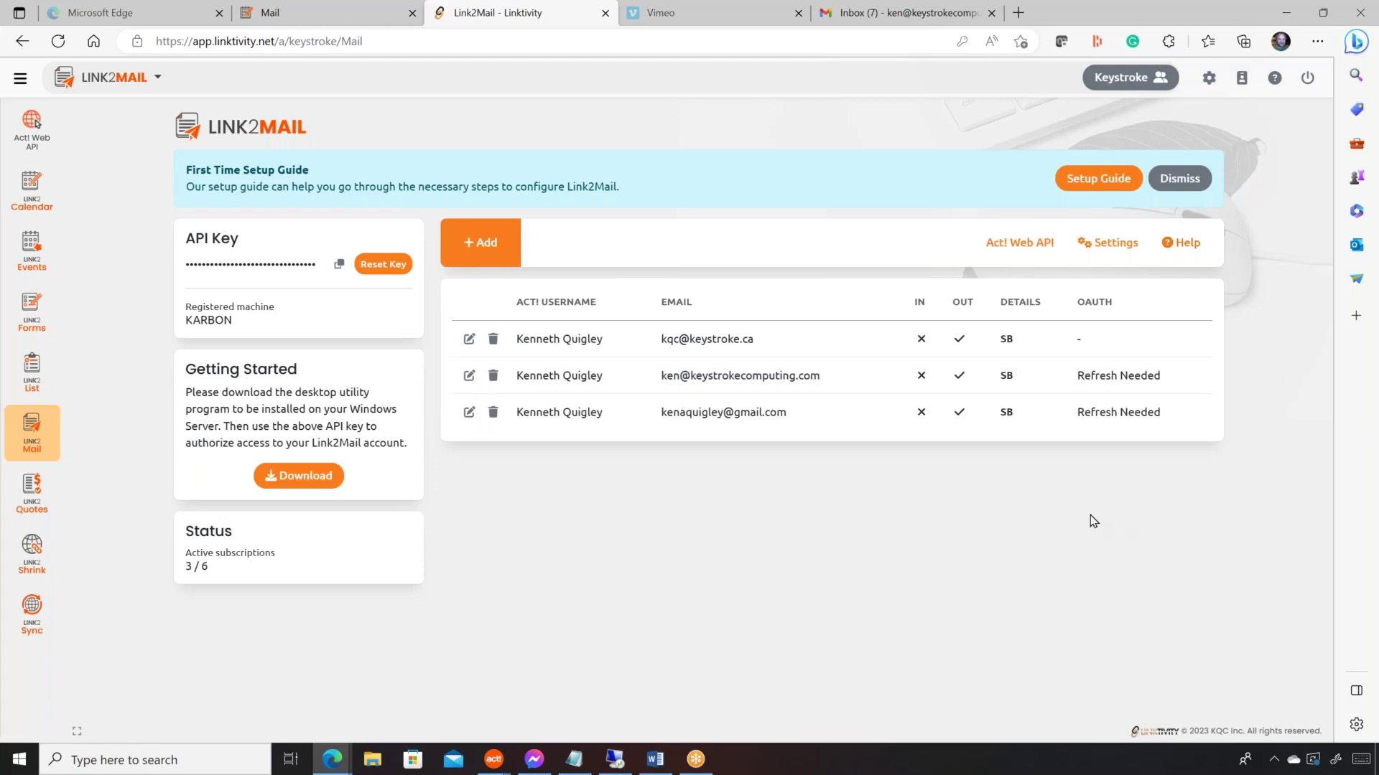
Open Link2Mail Settings and review the Sync Interval choices, keeping 5 minutes
left_click(1123, 247)
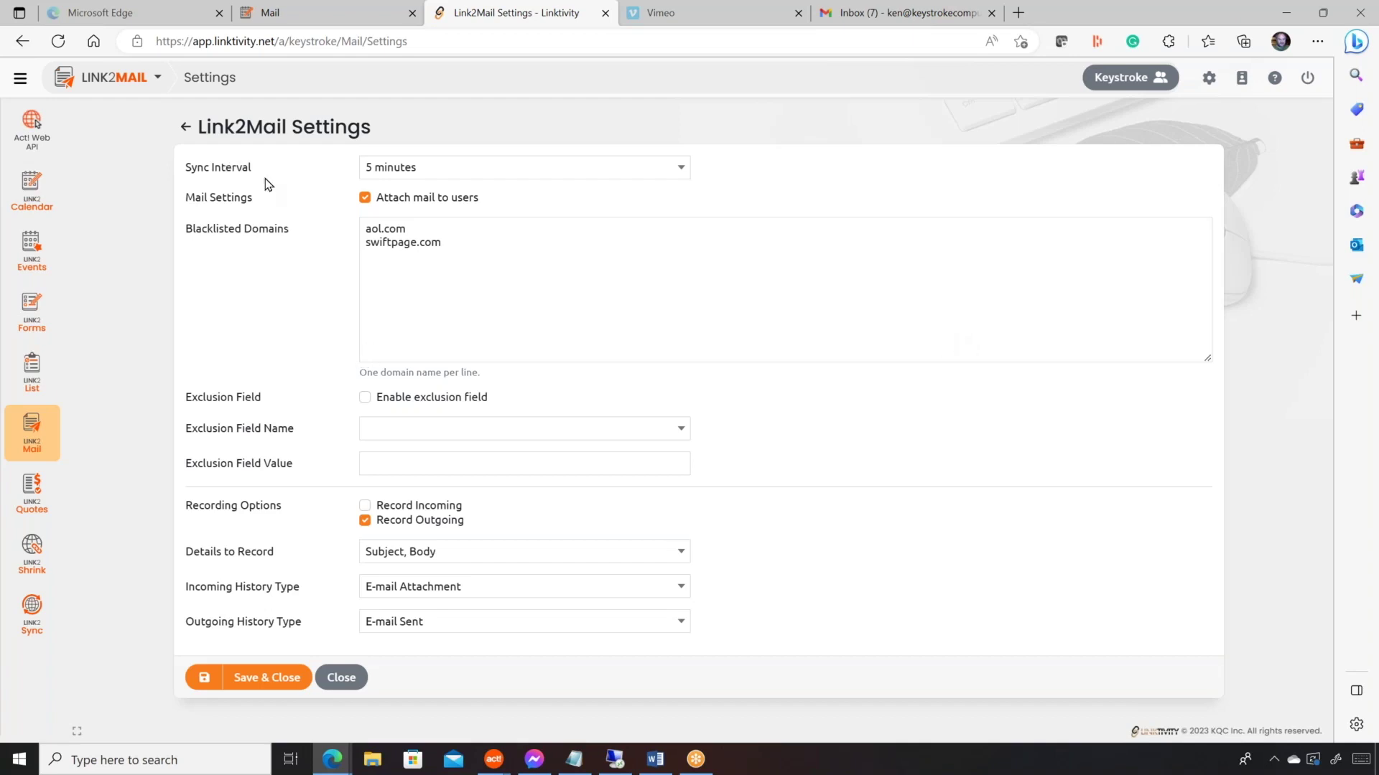
left_click(682, 168)
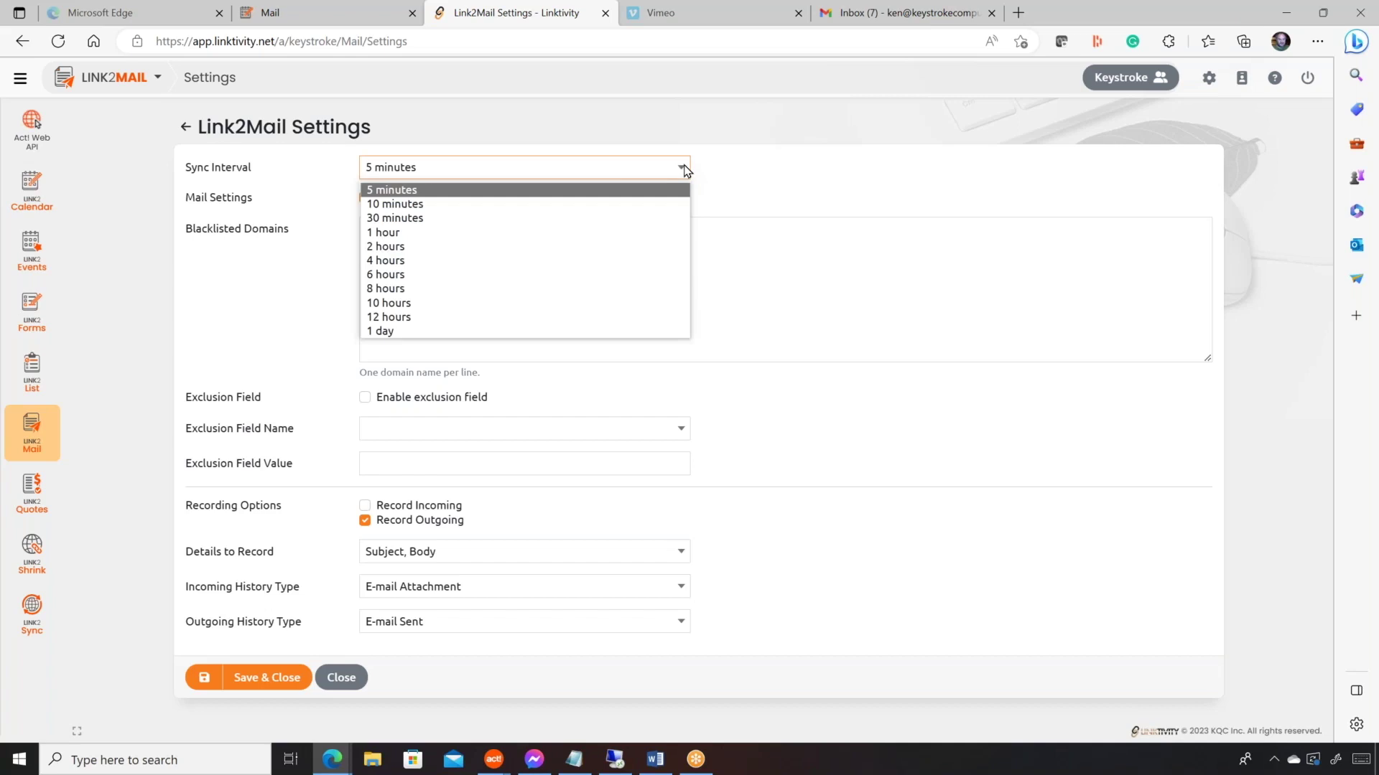
left_click(745, 171)
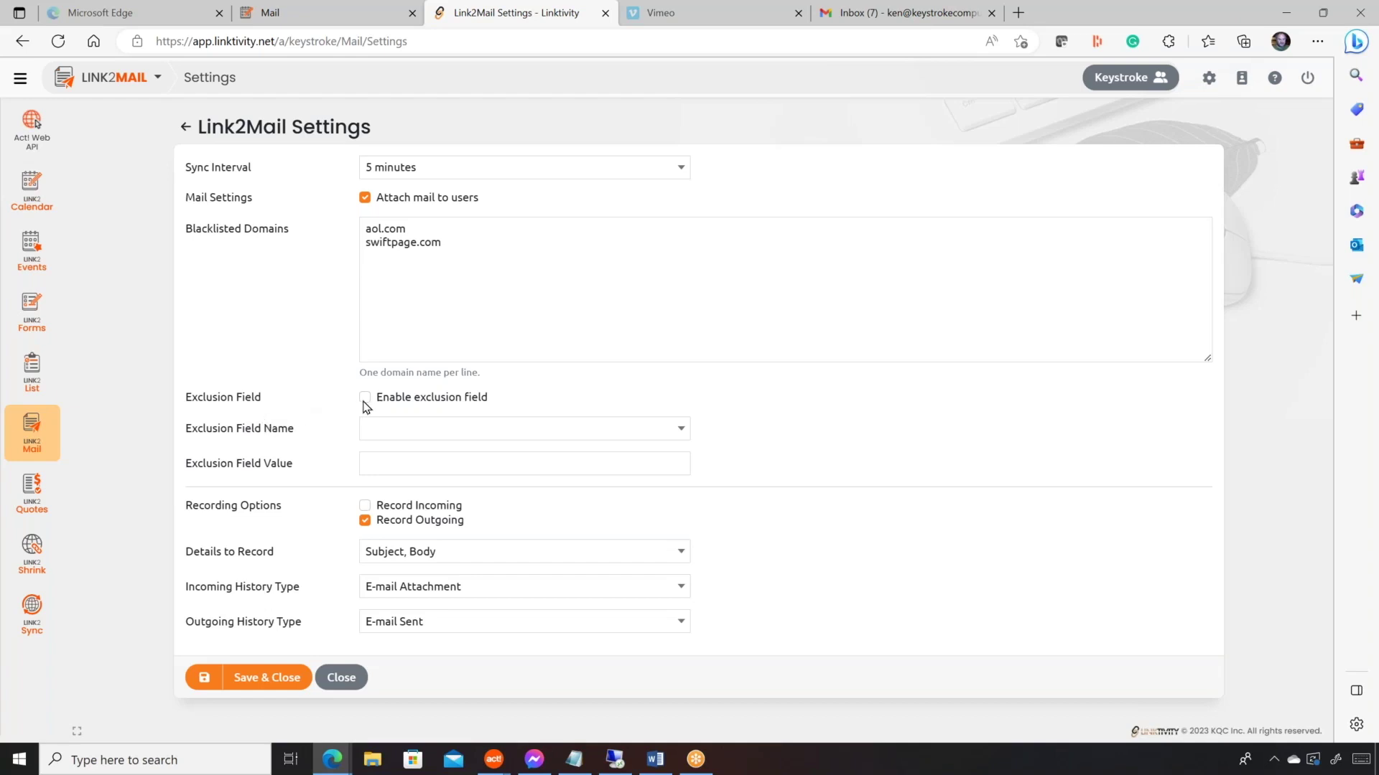
left_click(682, 433)
left_click(827, 435)
left_click(685, 429)
left_click(847, 435)
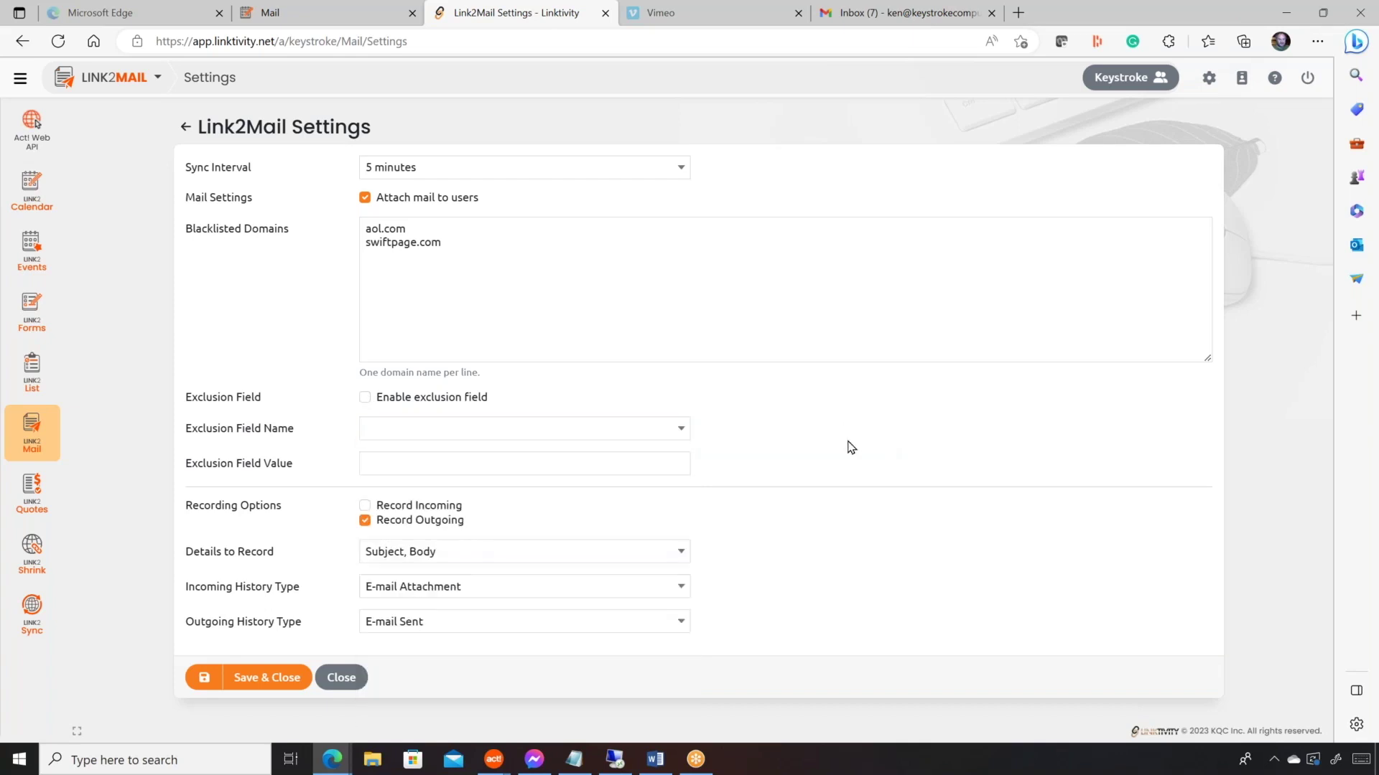
left_click(379, 467)
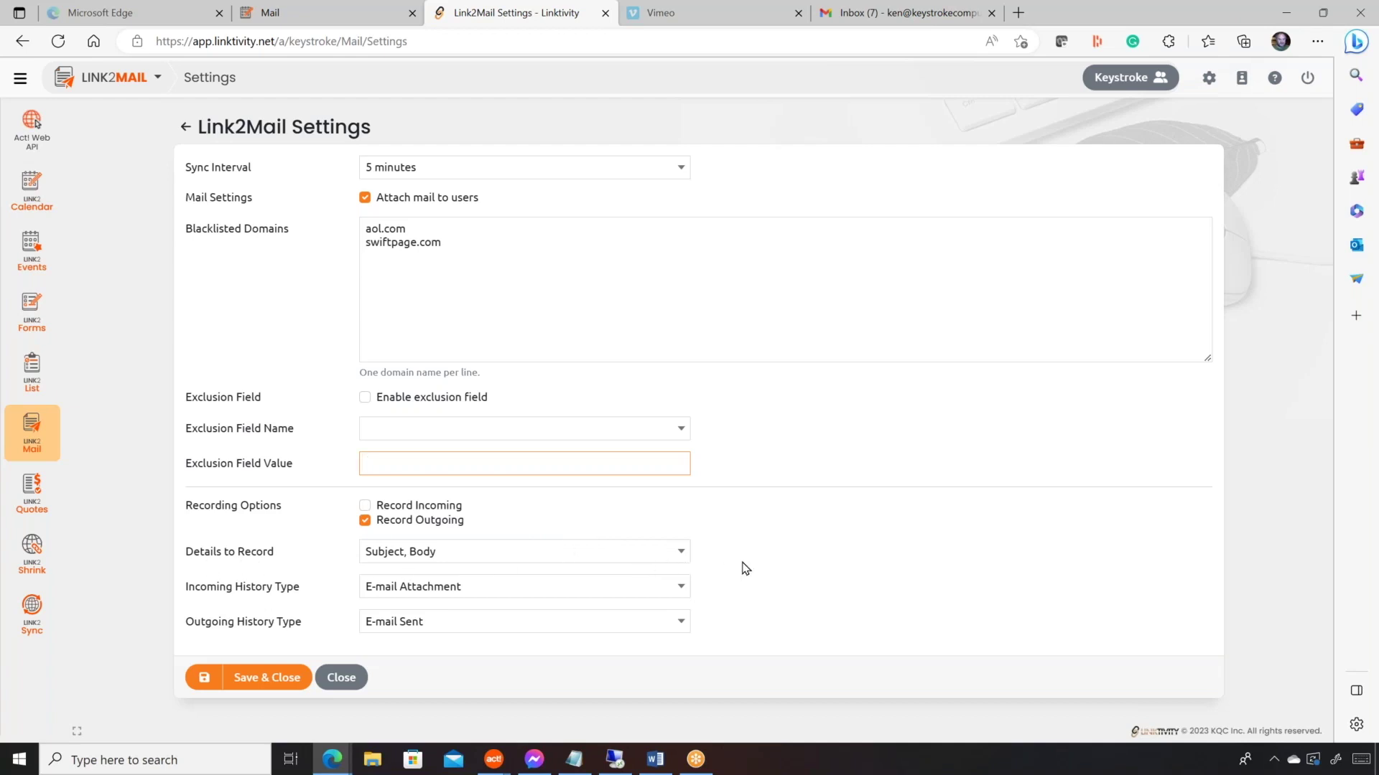
left_click(681, 553)
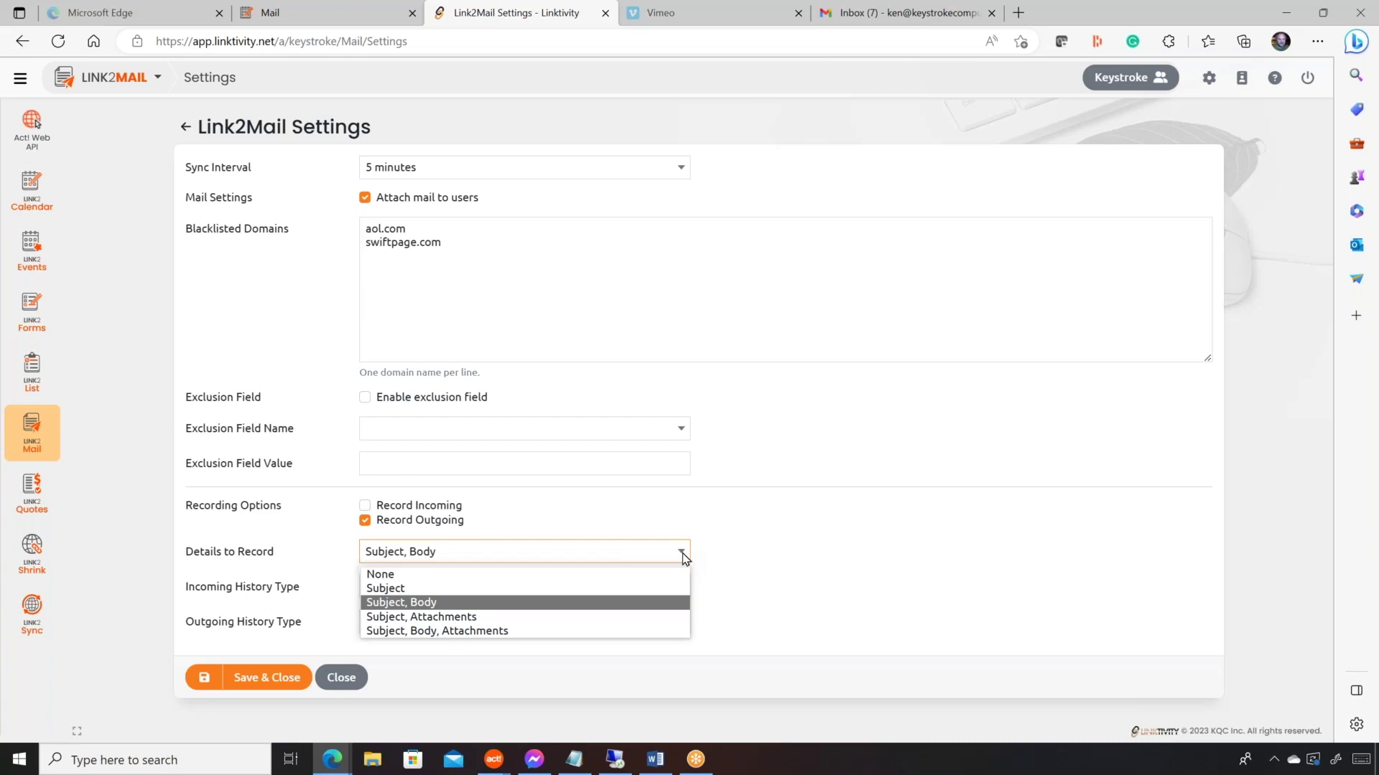
left_click(1025, 555)
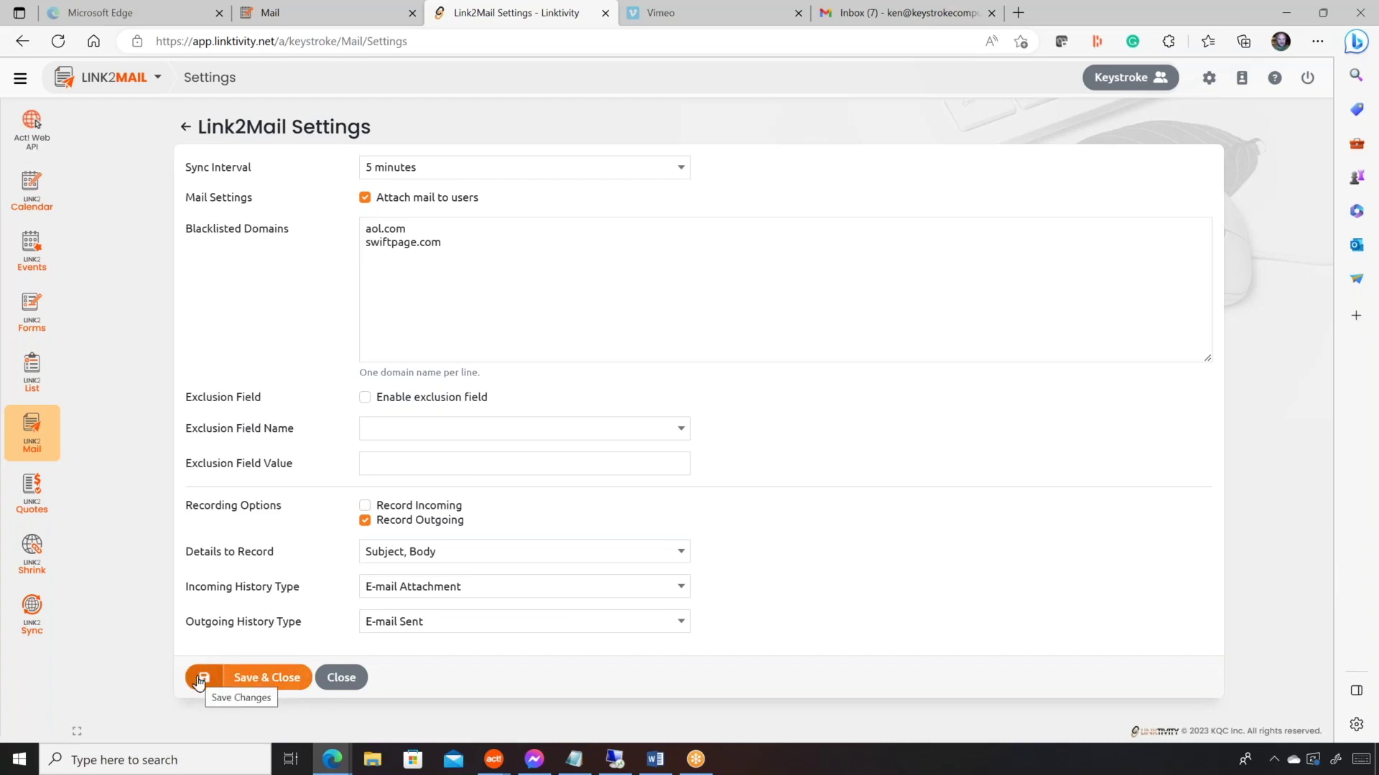
Save the mail settings and edit the first account's recording configuration
left_click(267, 679)
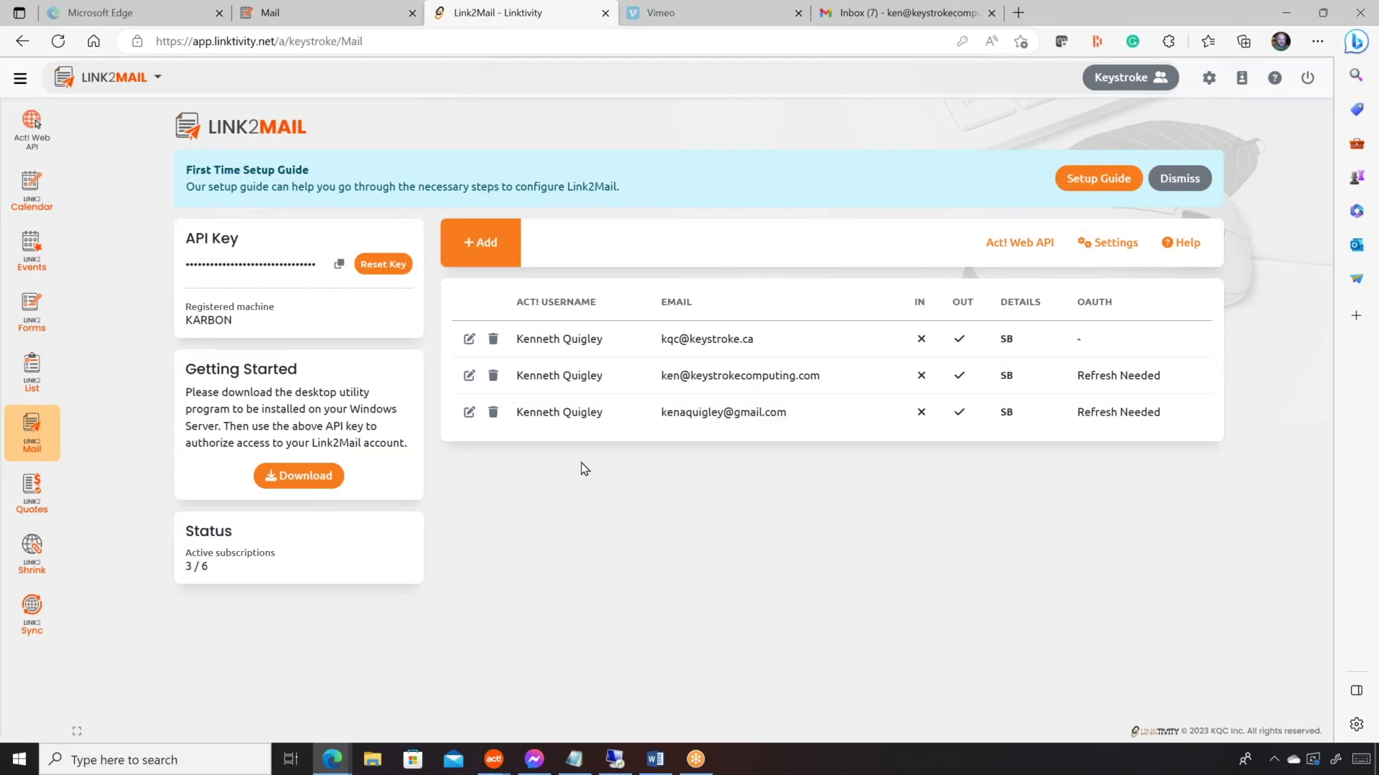
left_click(470, 339)
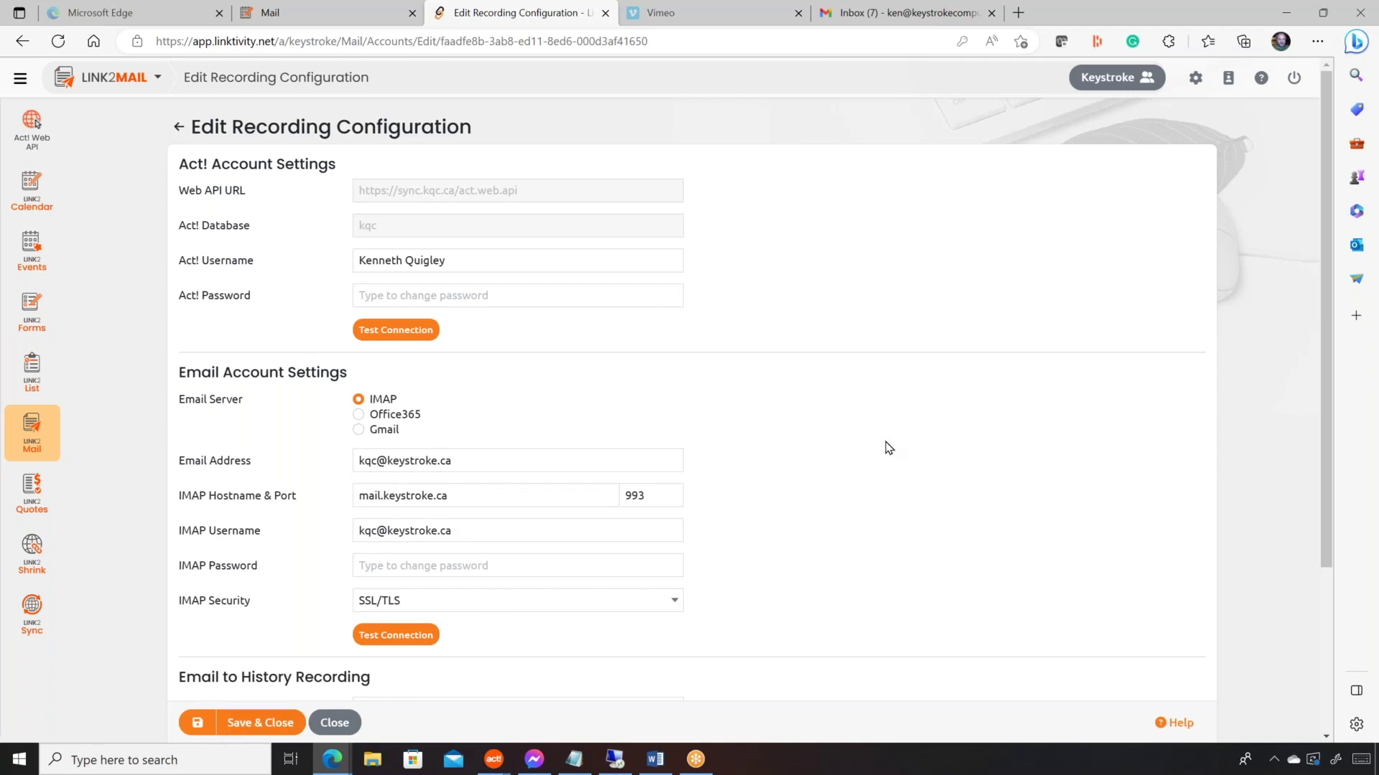
Scroll down the first account's recording configuration to its history recording options
scroll(886, 407, "down", 3)
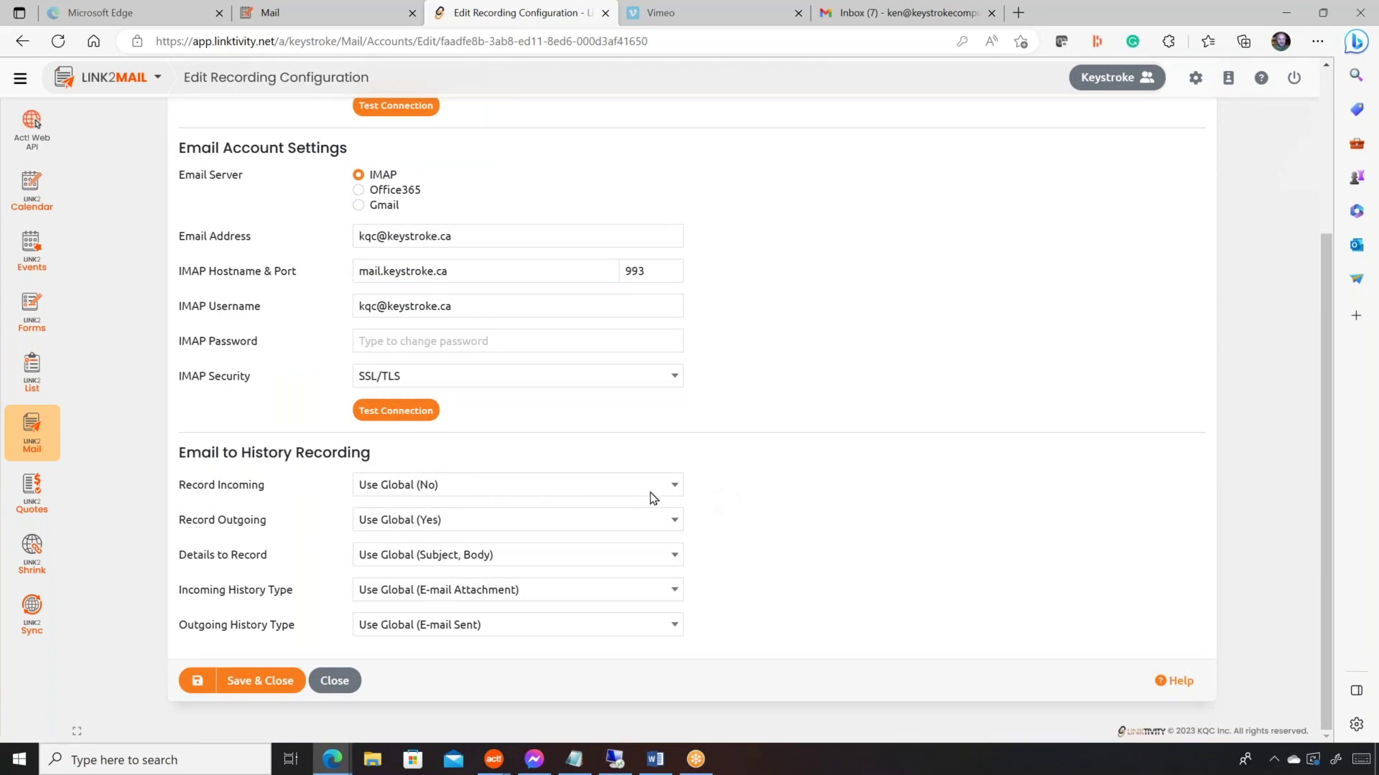
left_click(675, 487)
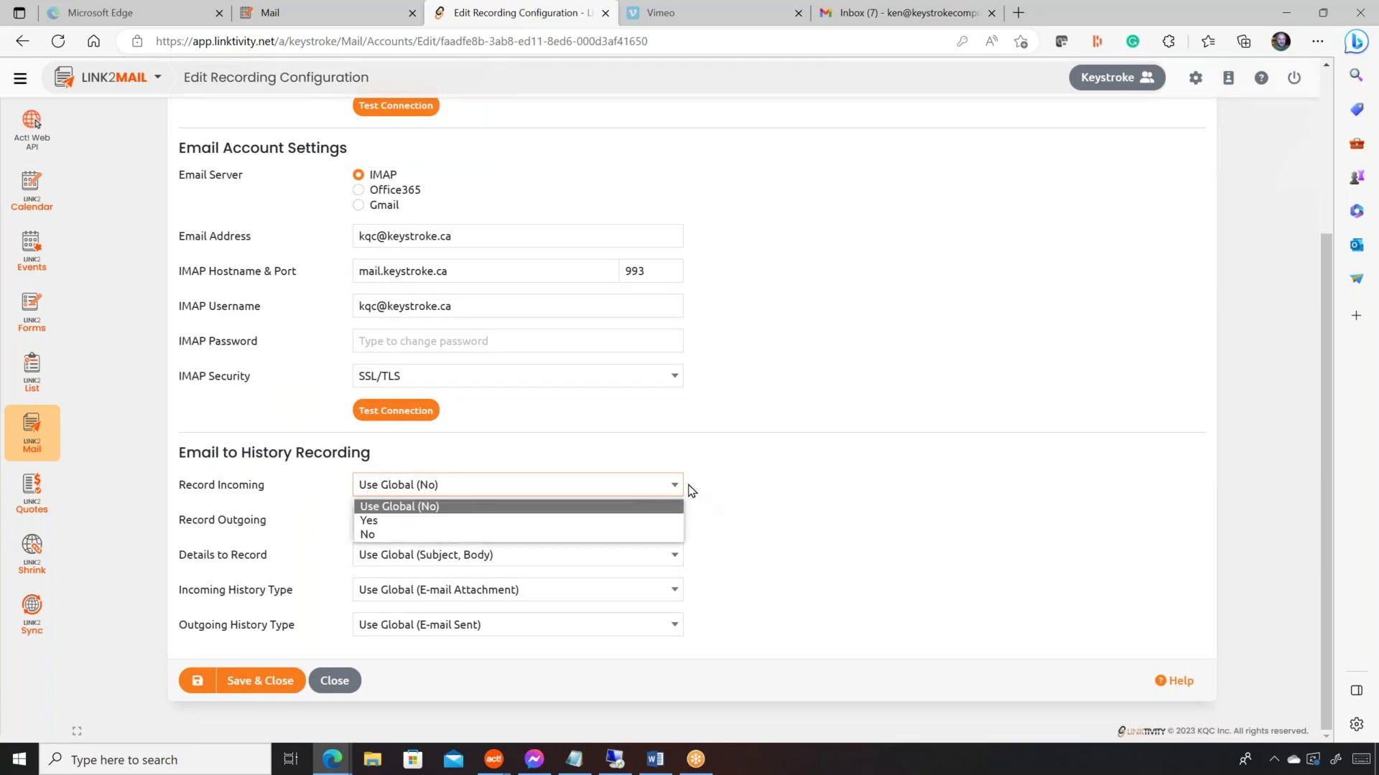
left_click(920, 508)
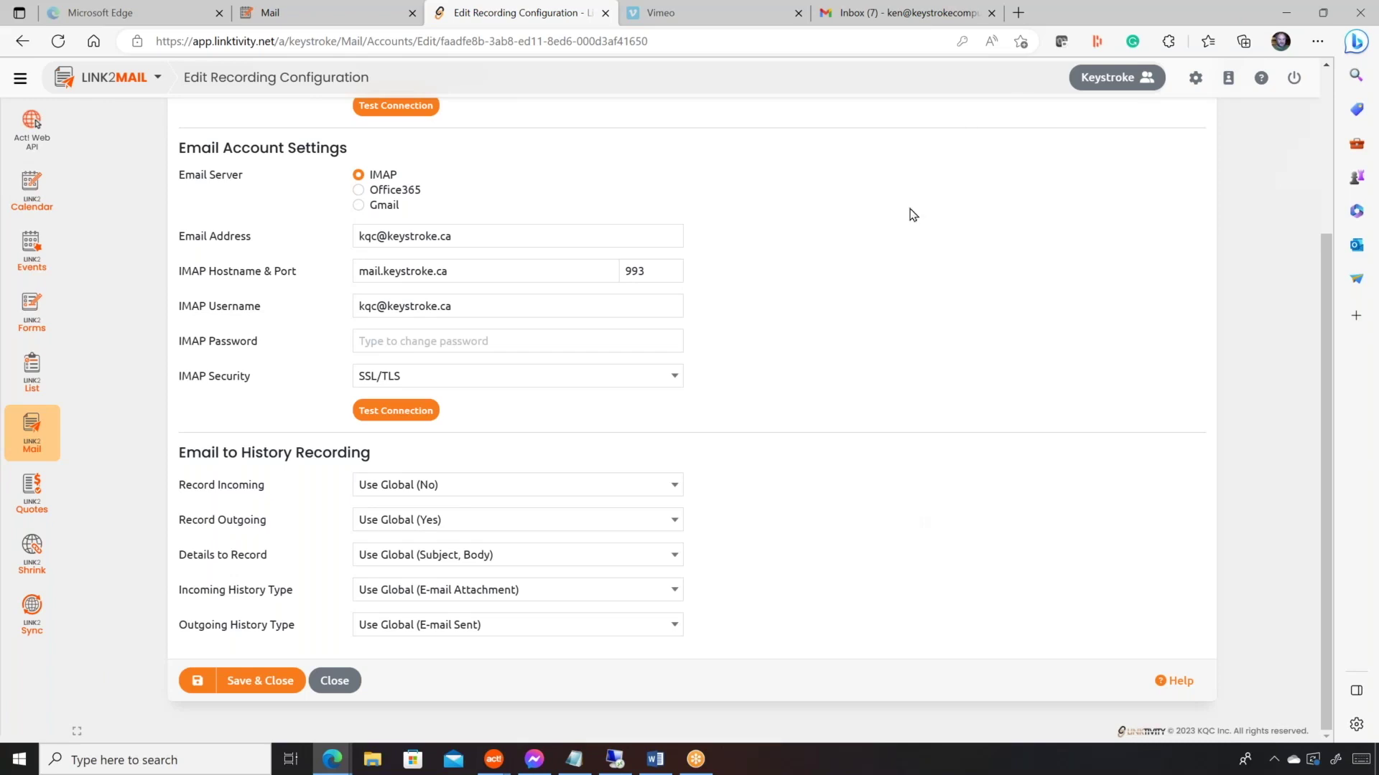
scroll(853, 343, "up", 2)
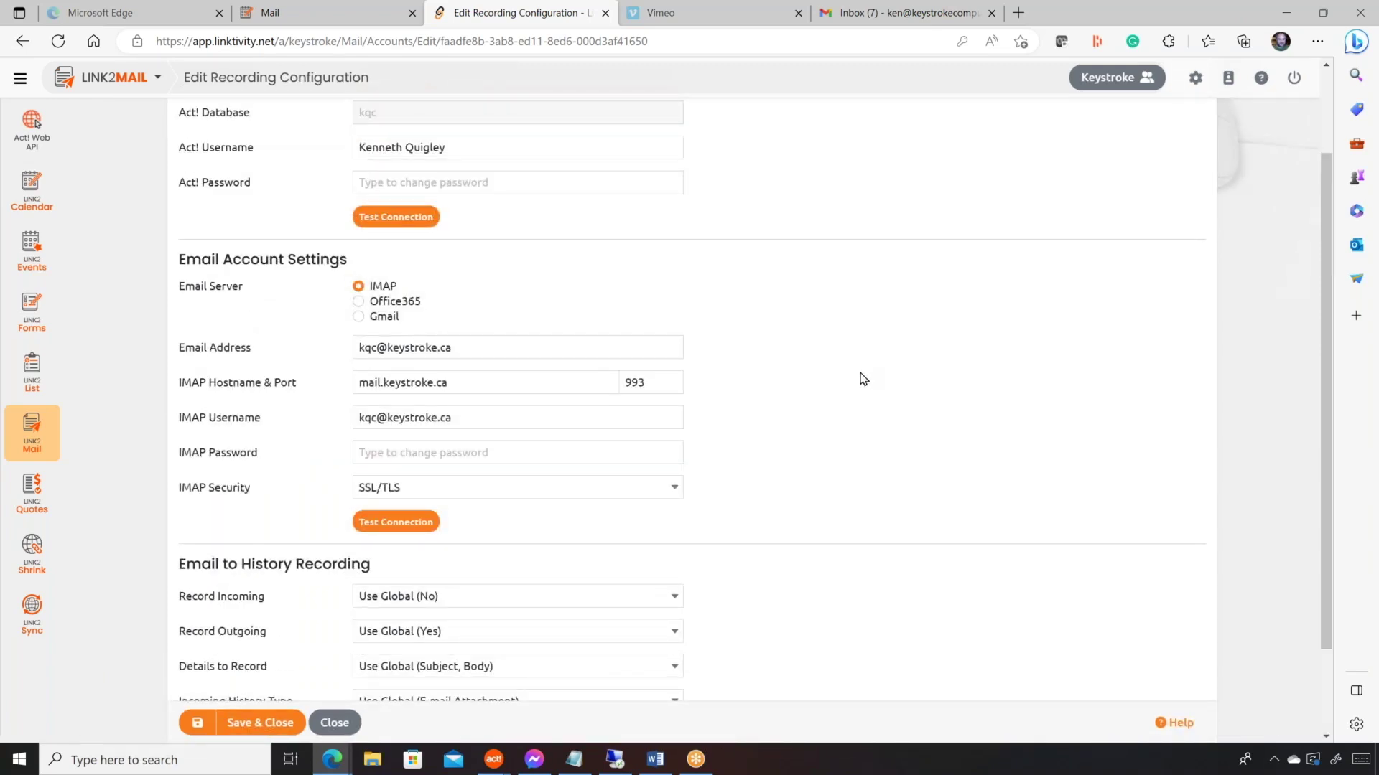
scroll(863, 378, "up", 2)
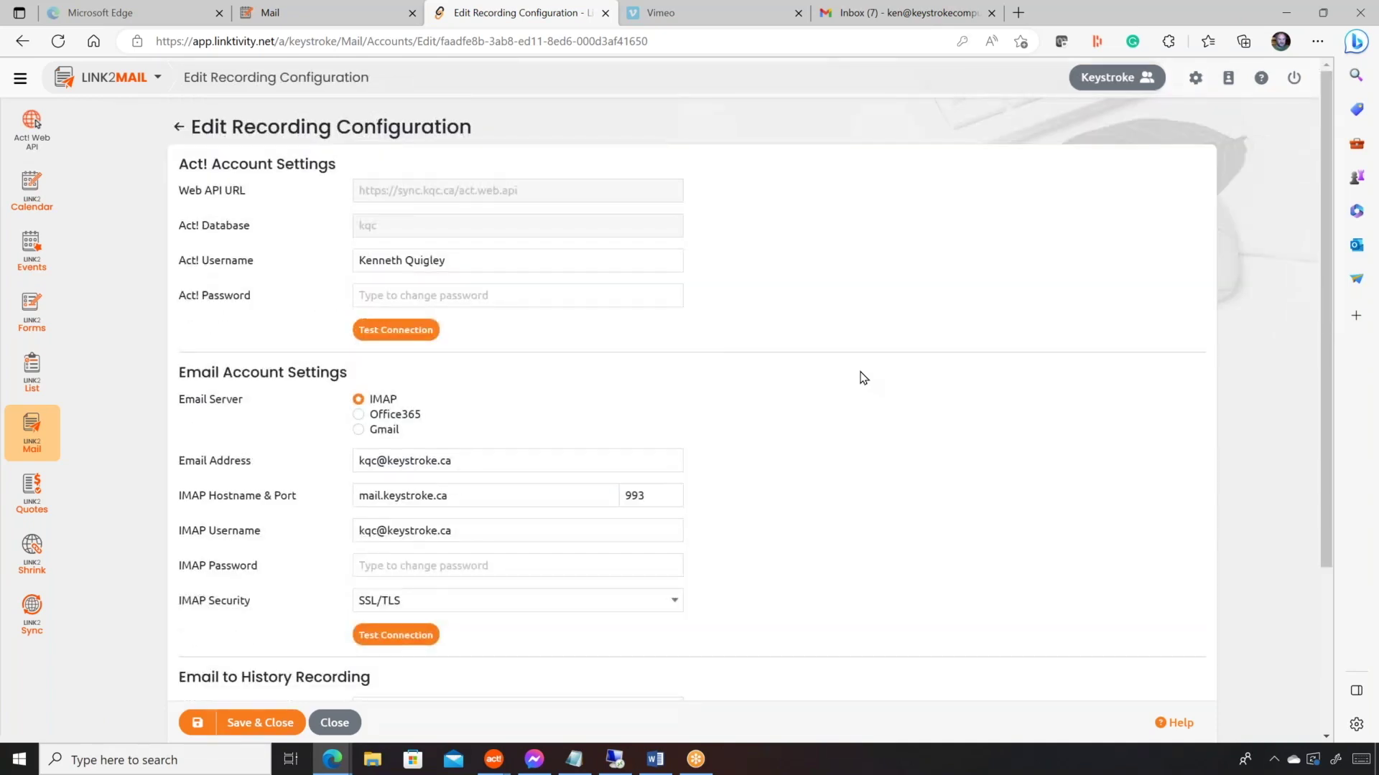
scroll(863, 378, "down", 1)
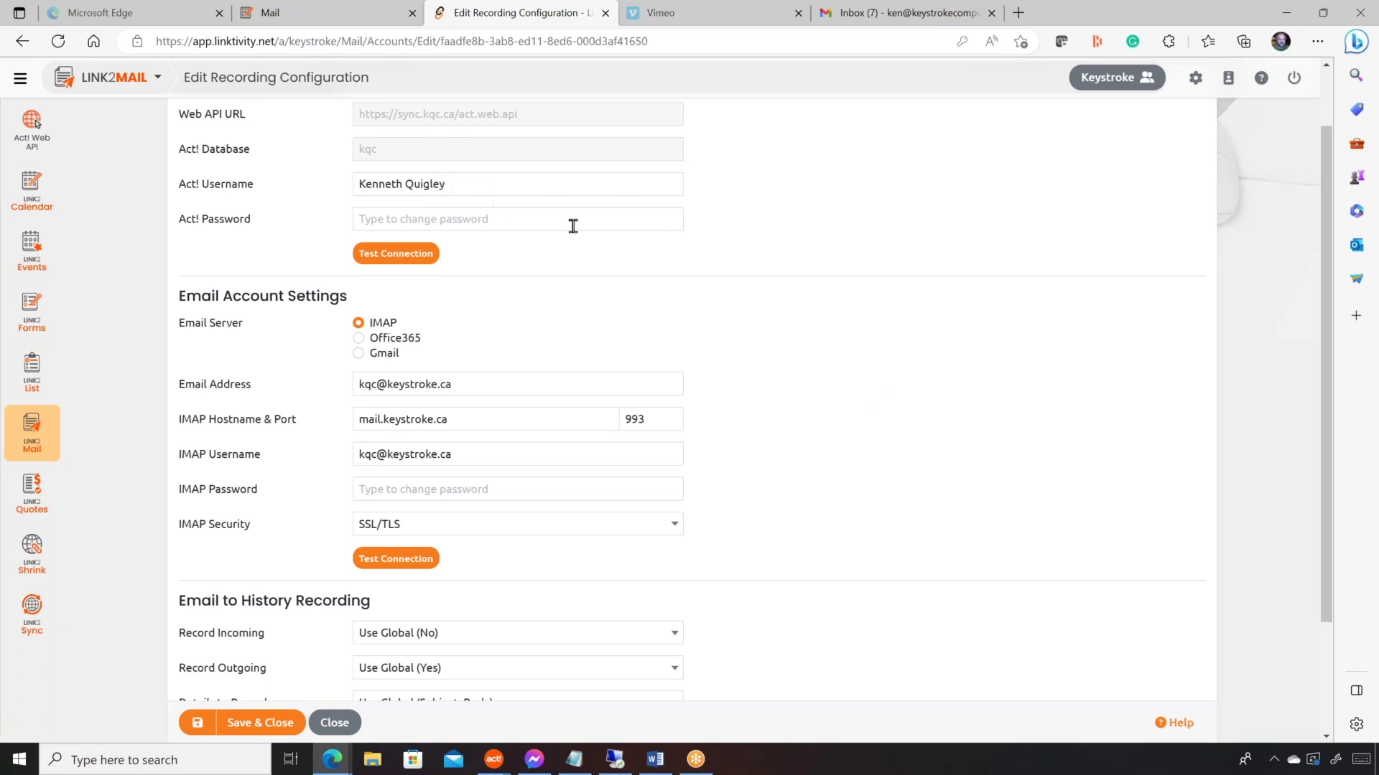
scroll(756, 416, "down", 2)
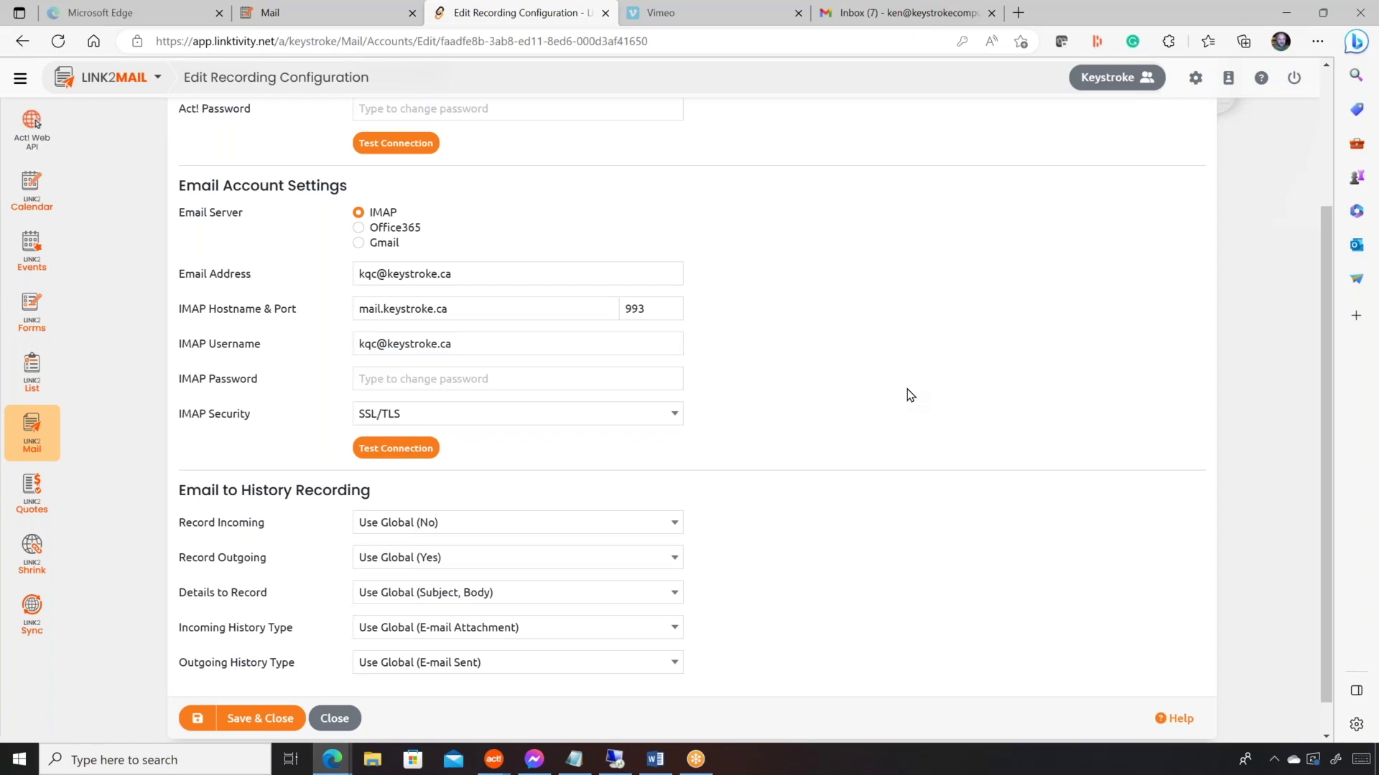
scroll(925, 349, "up", 1)
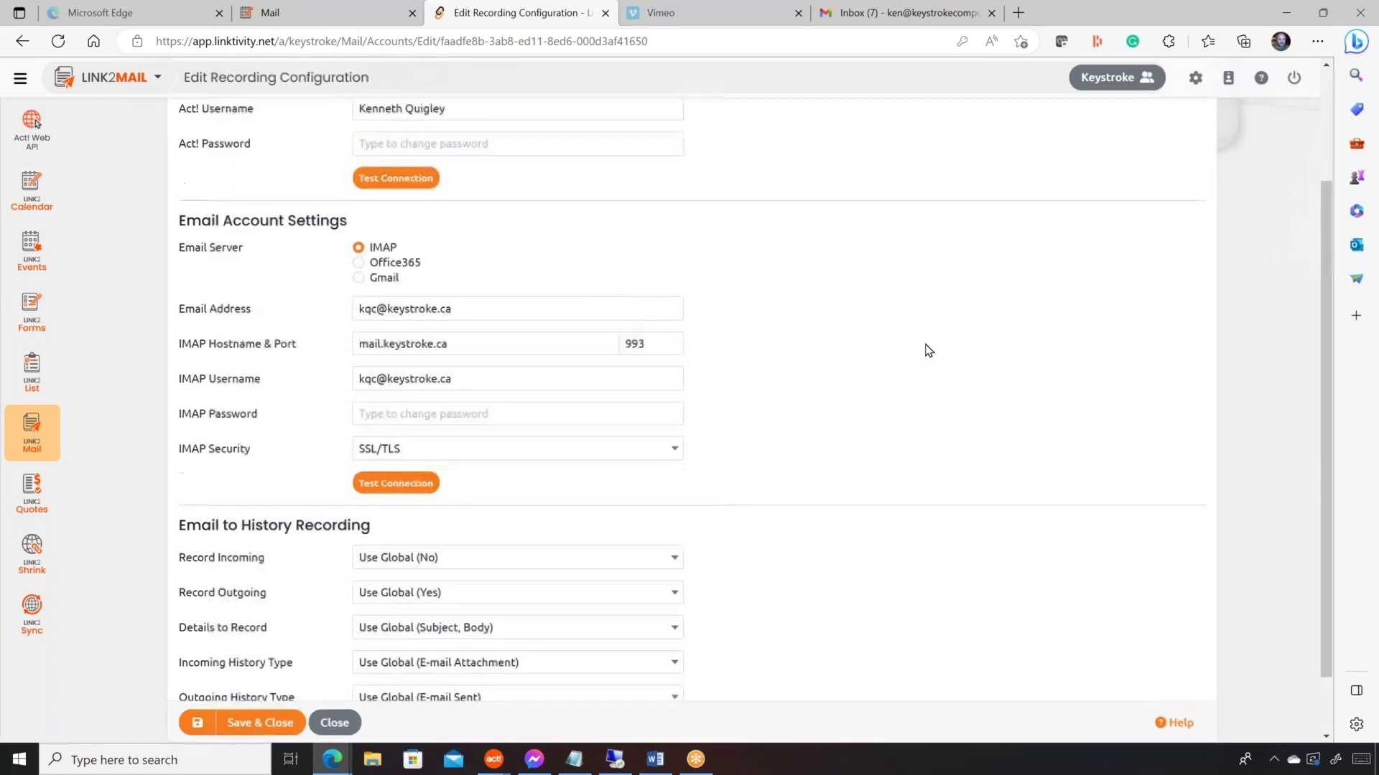
scroll(931, 378, "up", 2)
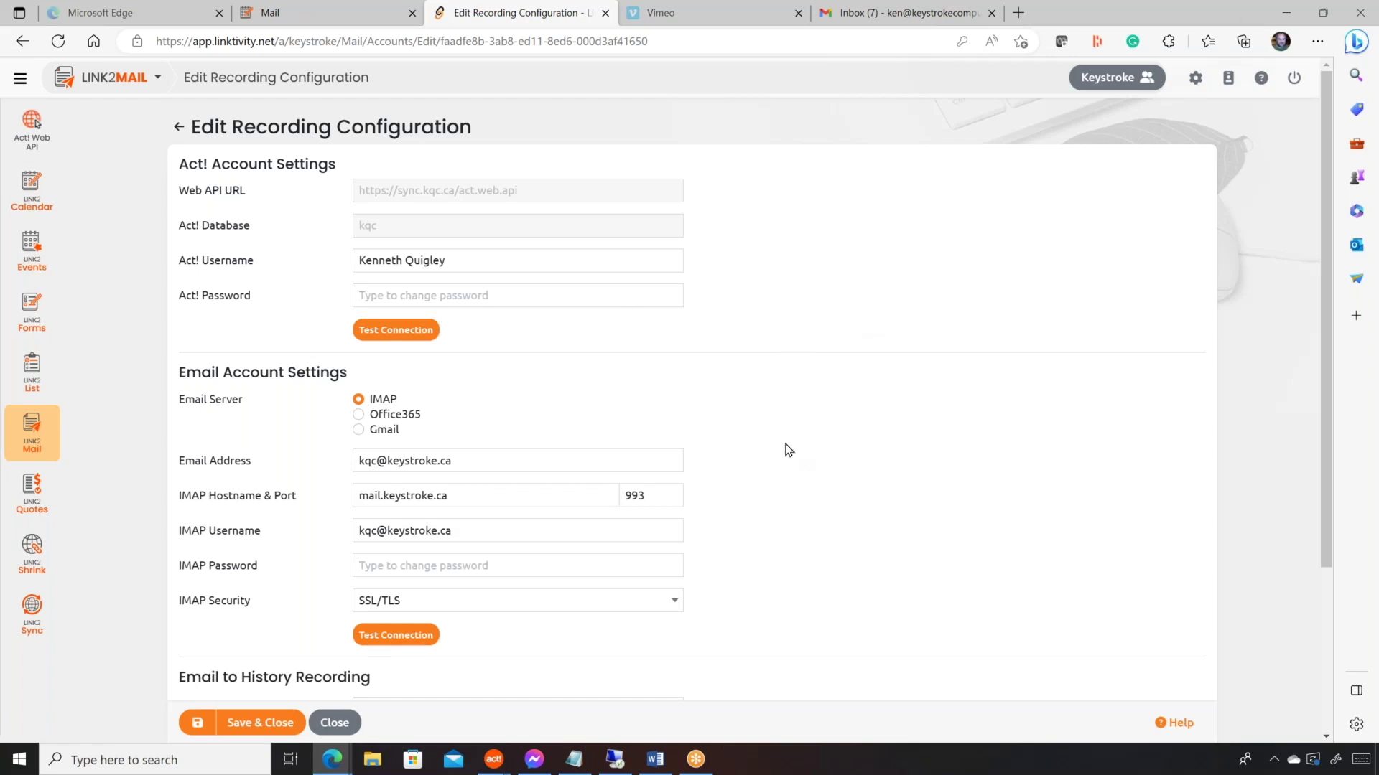
scroll(790, 449, "down", 2)
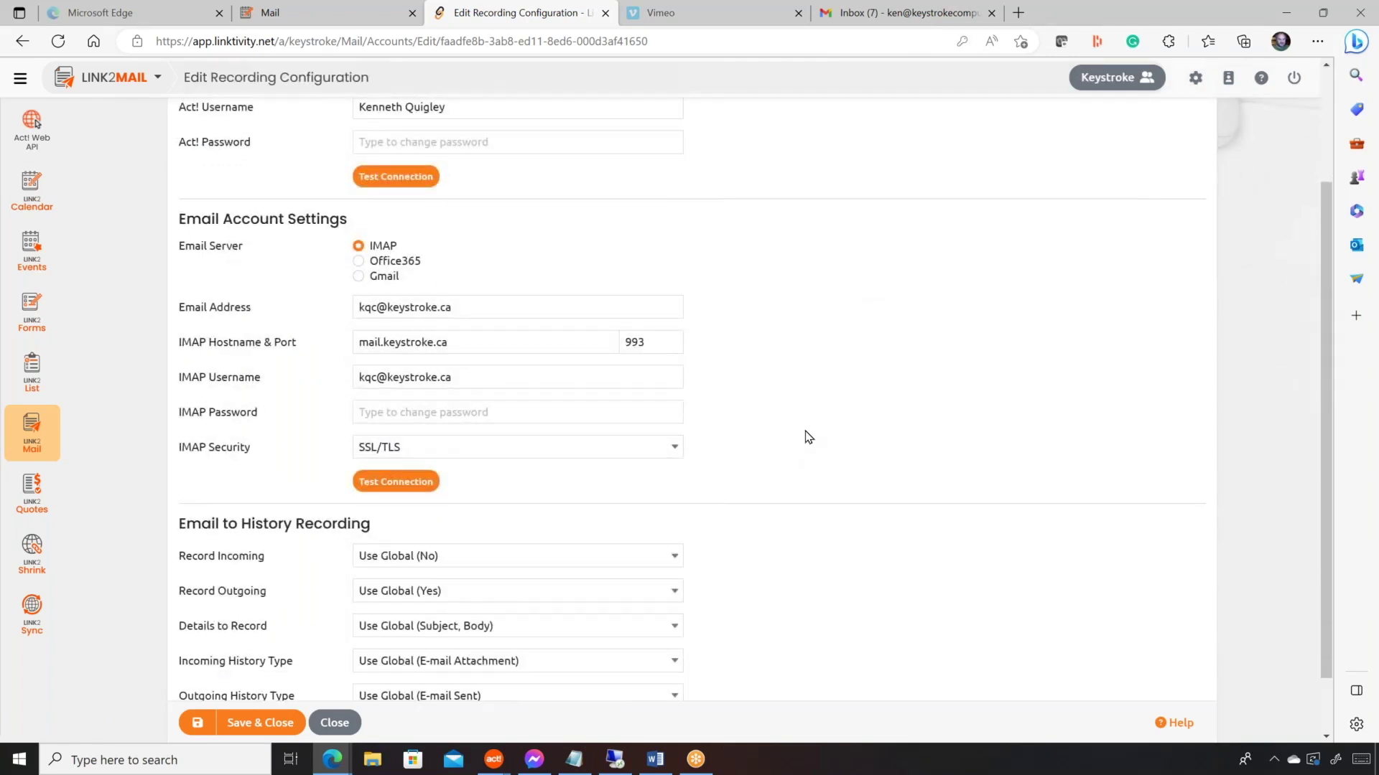
scroll(808, 435, "down", 1)
scroll(808, 436, "up", 1)
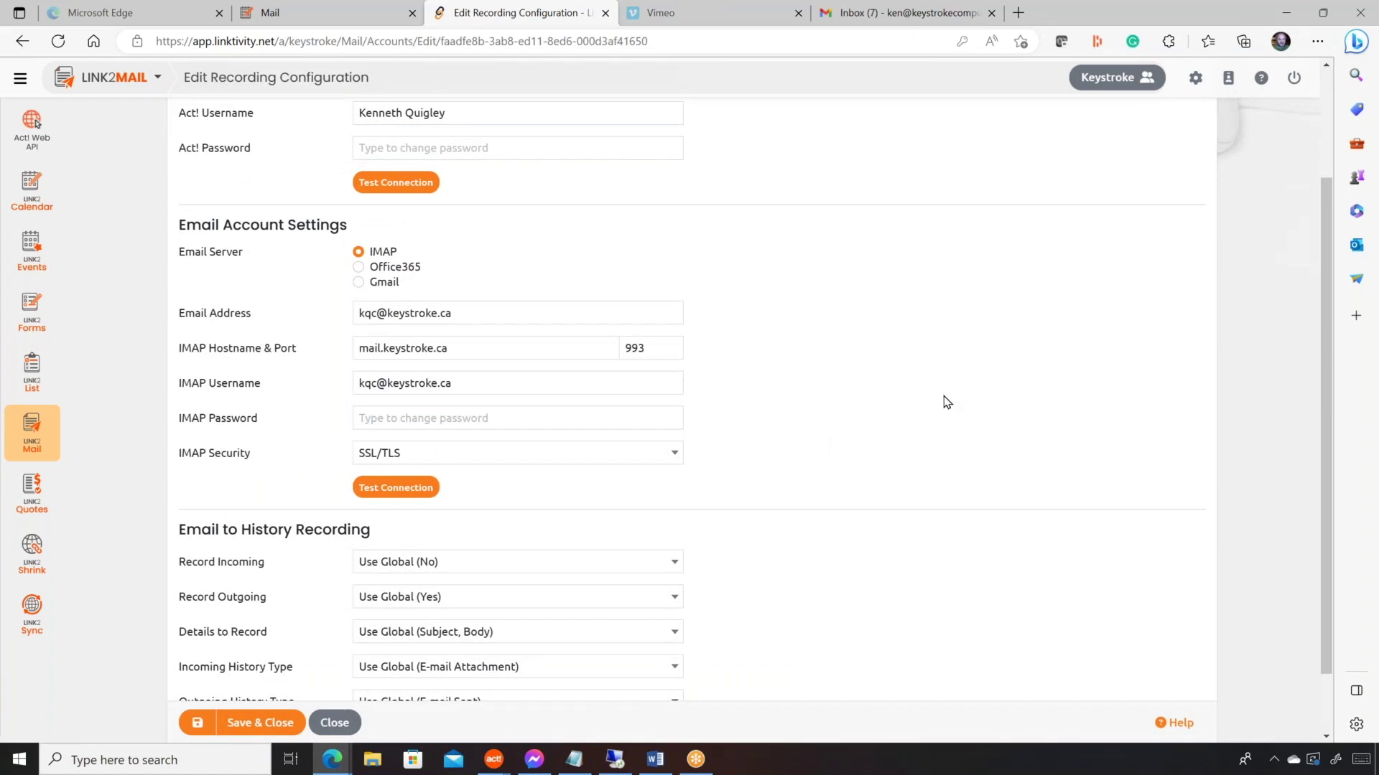
scroll(934, 404, "up", 3)
scroll(914, 413, "down", 3)
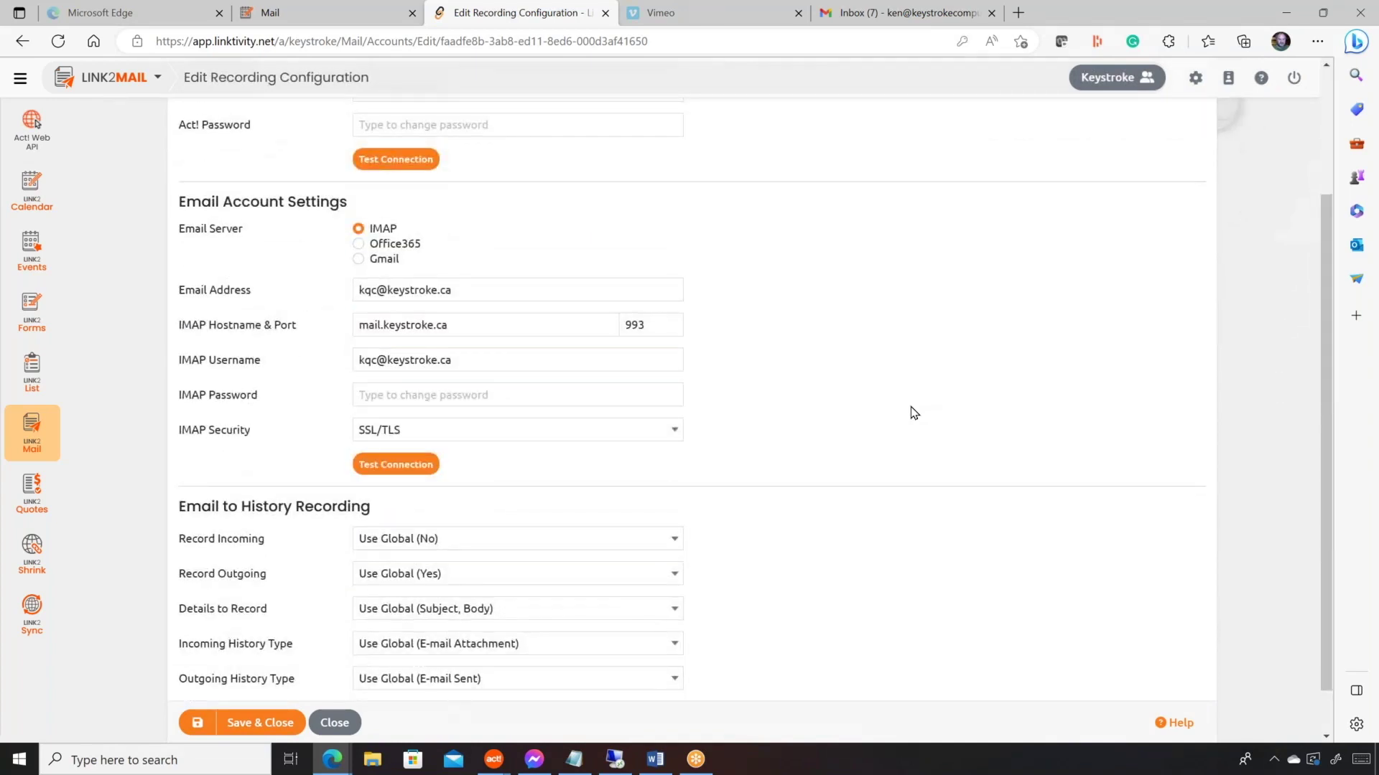
scroll(912, 412, "down", 2)
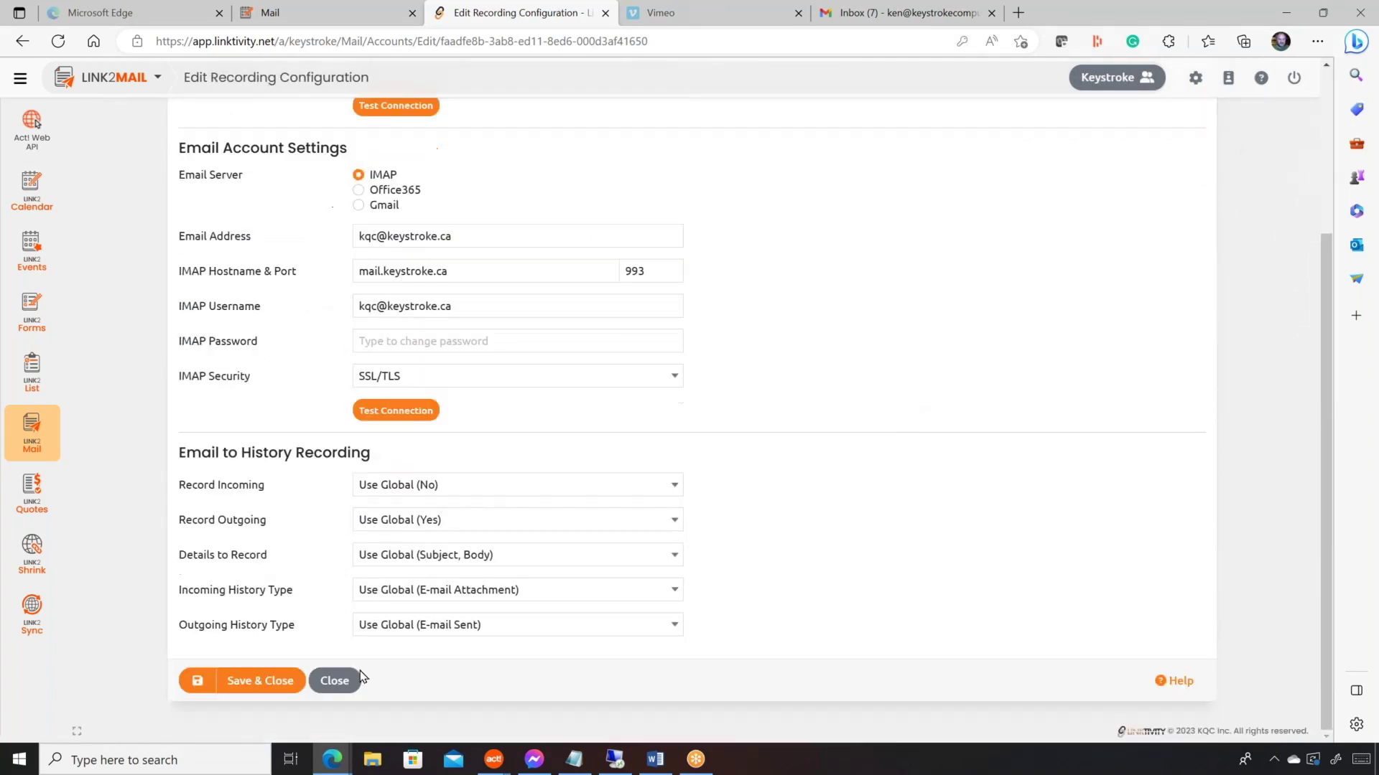
Save the IMAP account, open the second Gmail account's configuration, and test its connection
left_click(245, 691)
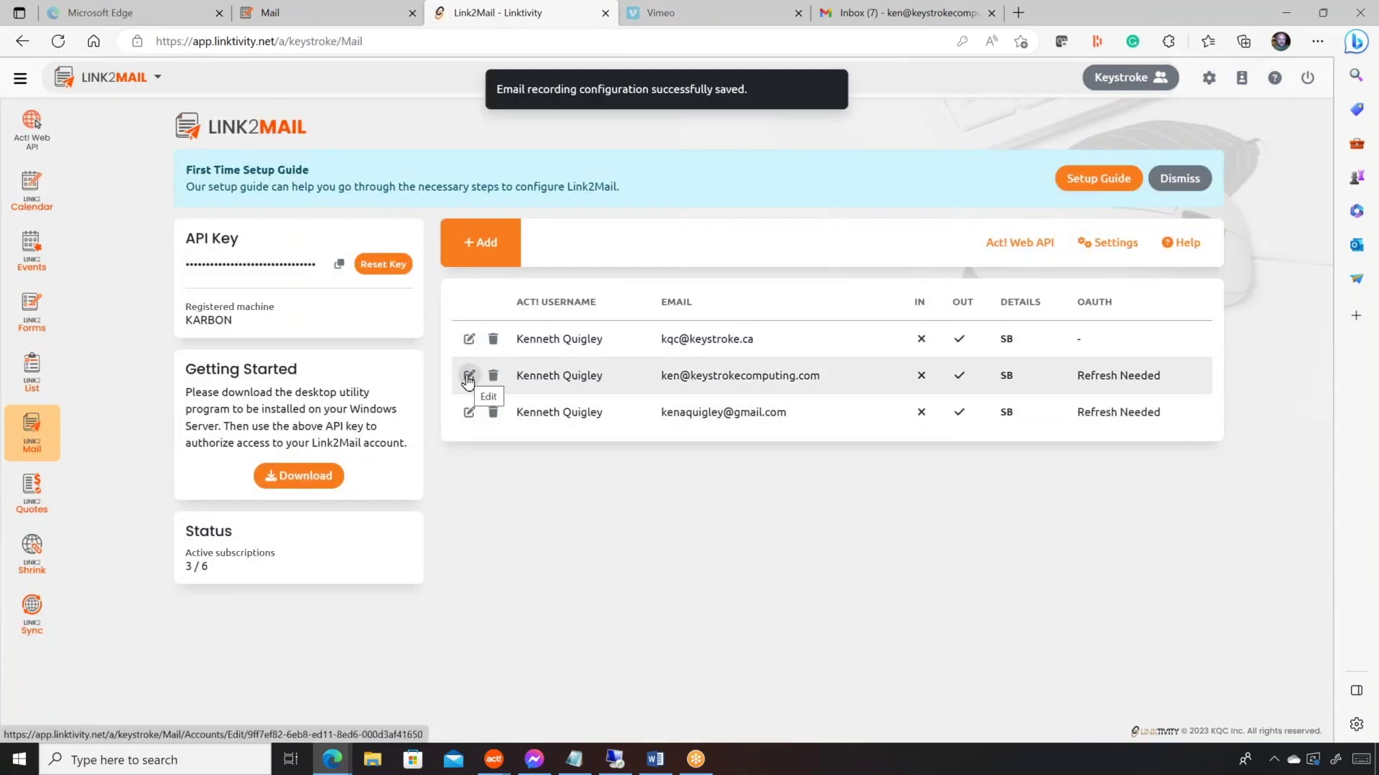
left_click(468, 376)
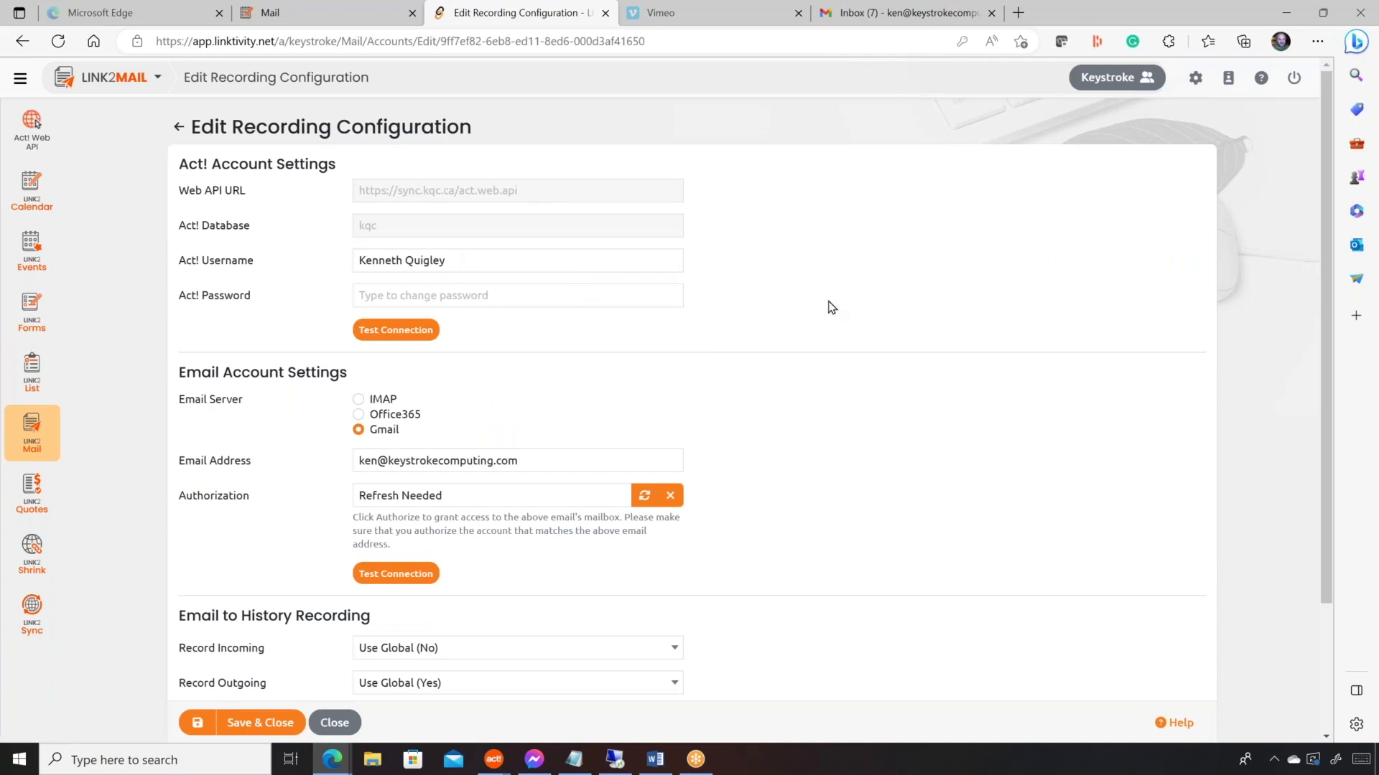
scroll(831, 307, "down", 1)
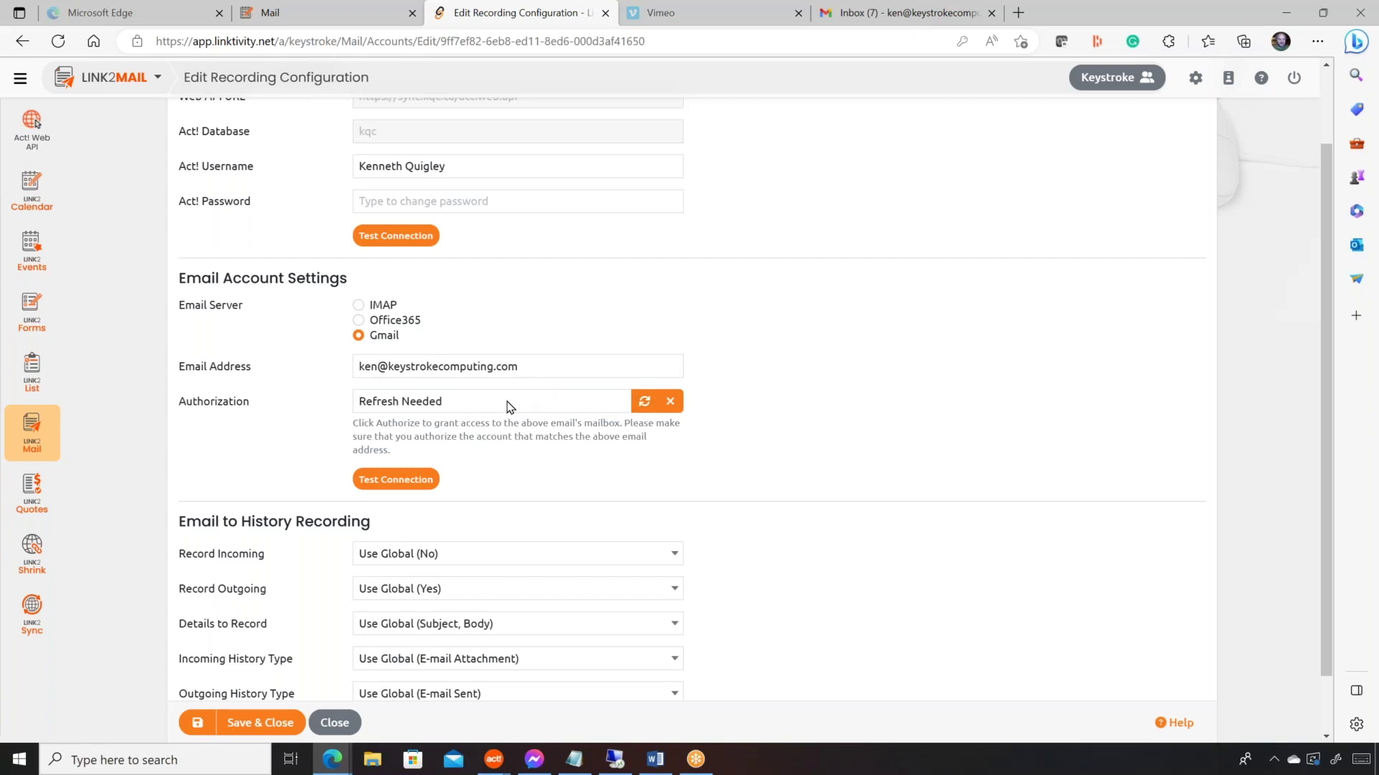
left_click(396, 486)
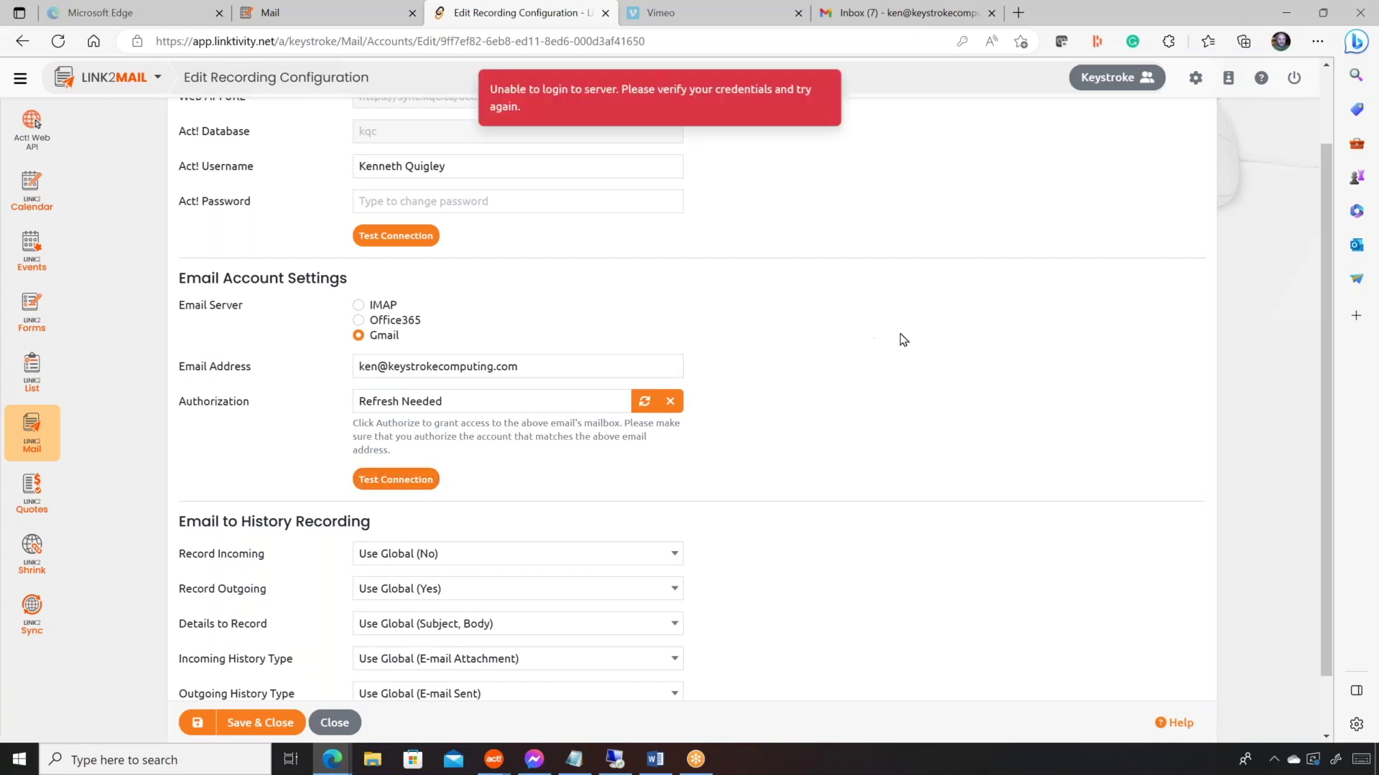
Refresh the Gmail account's authorization to Access Granted and scroll to the form's bottom
left_click(643, 404)
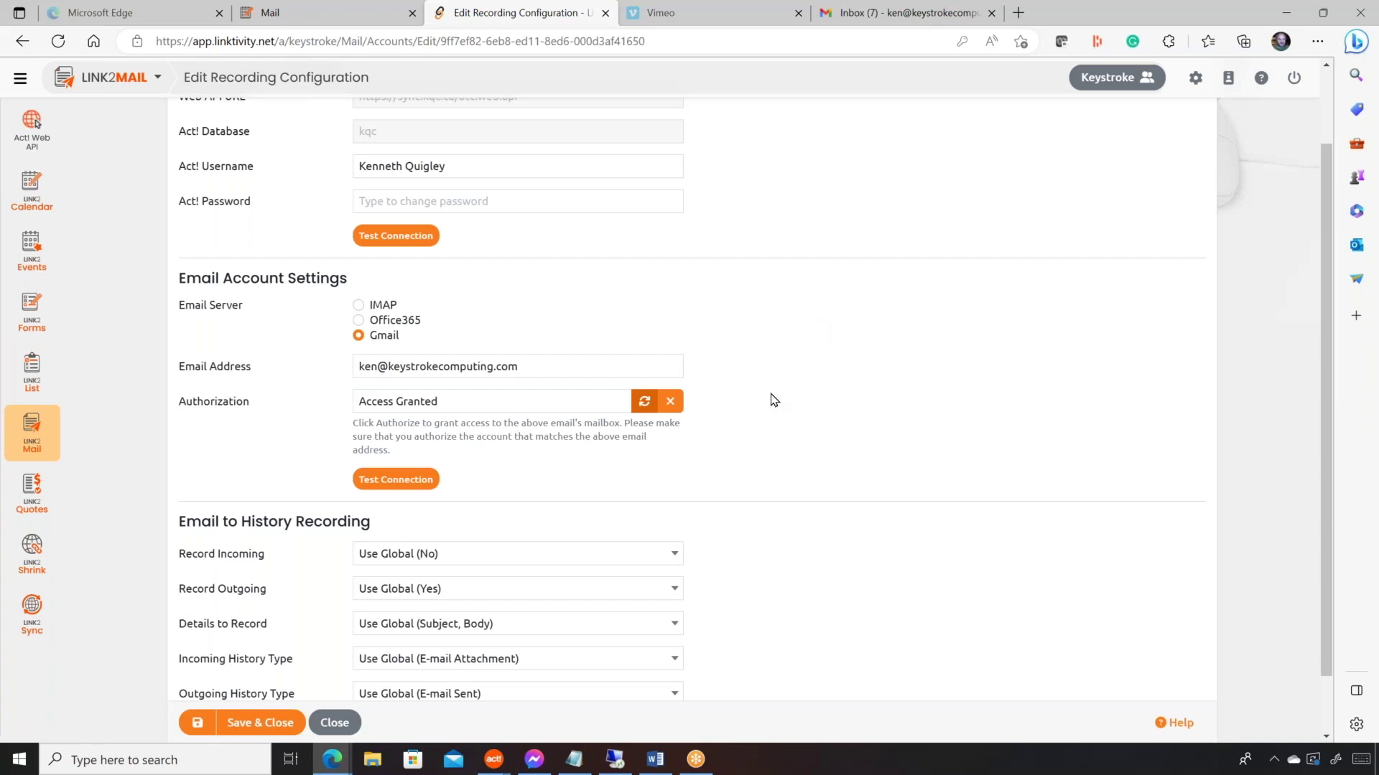
scroll(790, 398, "down", 1)
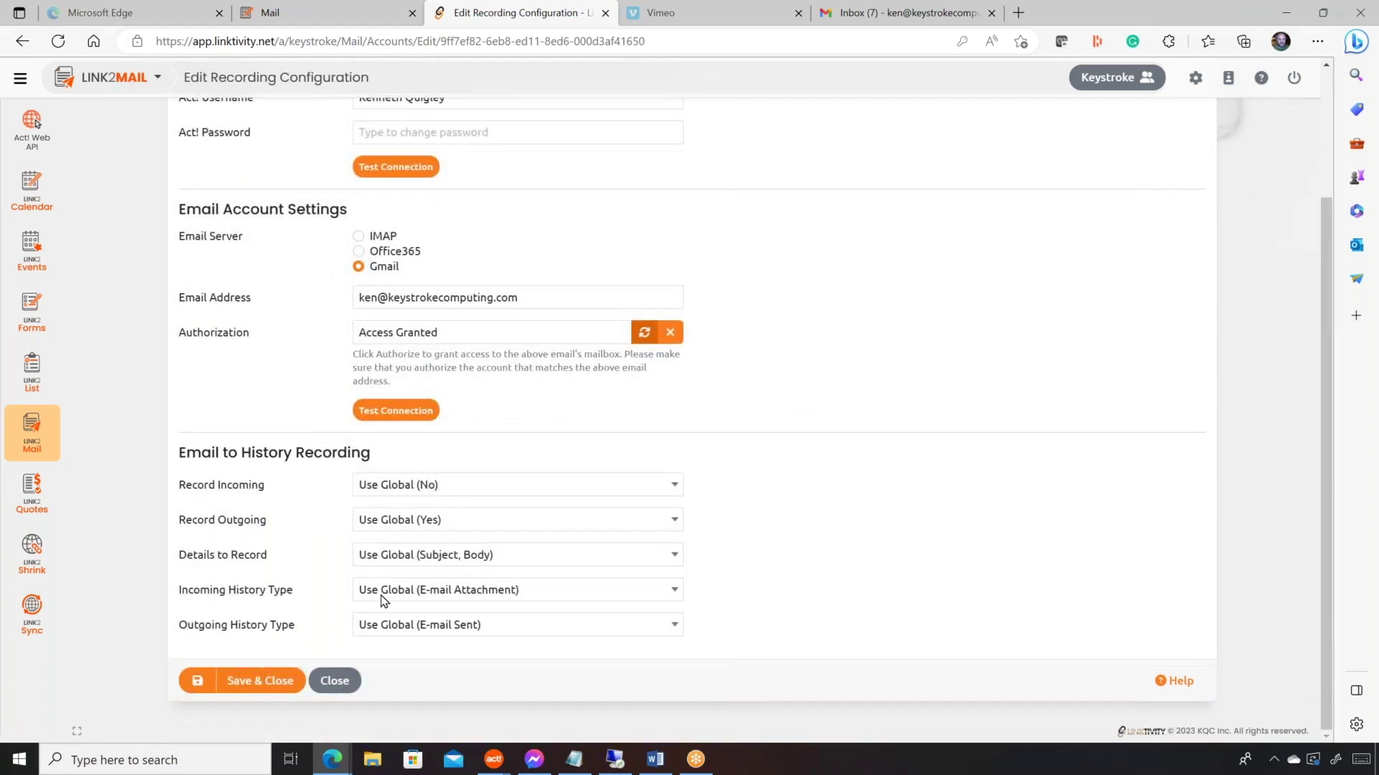
Save the Gmail account's recording configuration, then search Windows for 'link2'
left_click(251, 690)
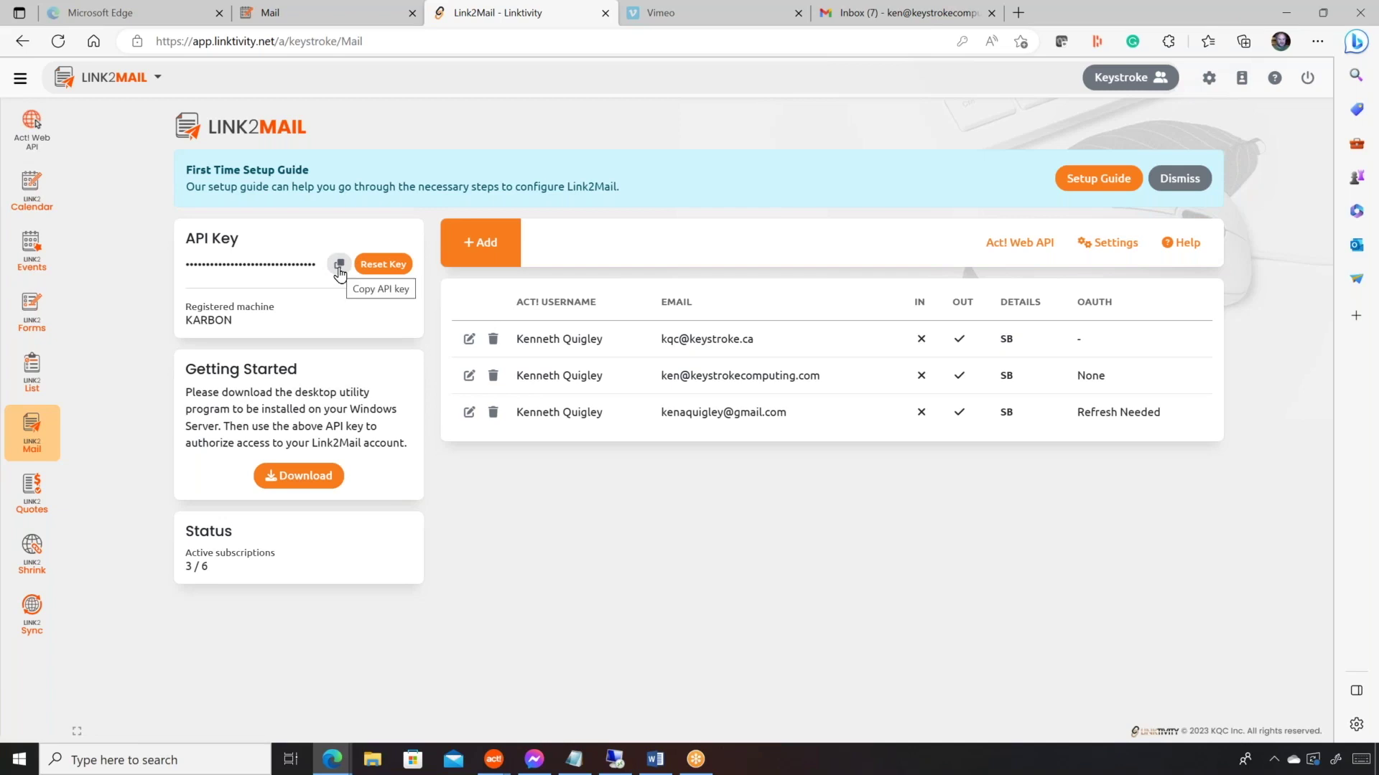
left_click(123, 761)
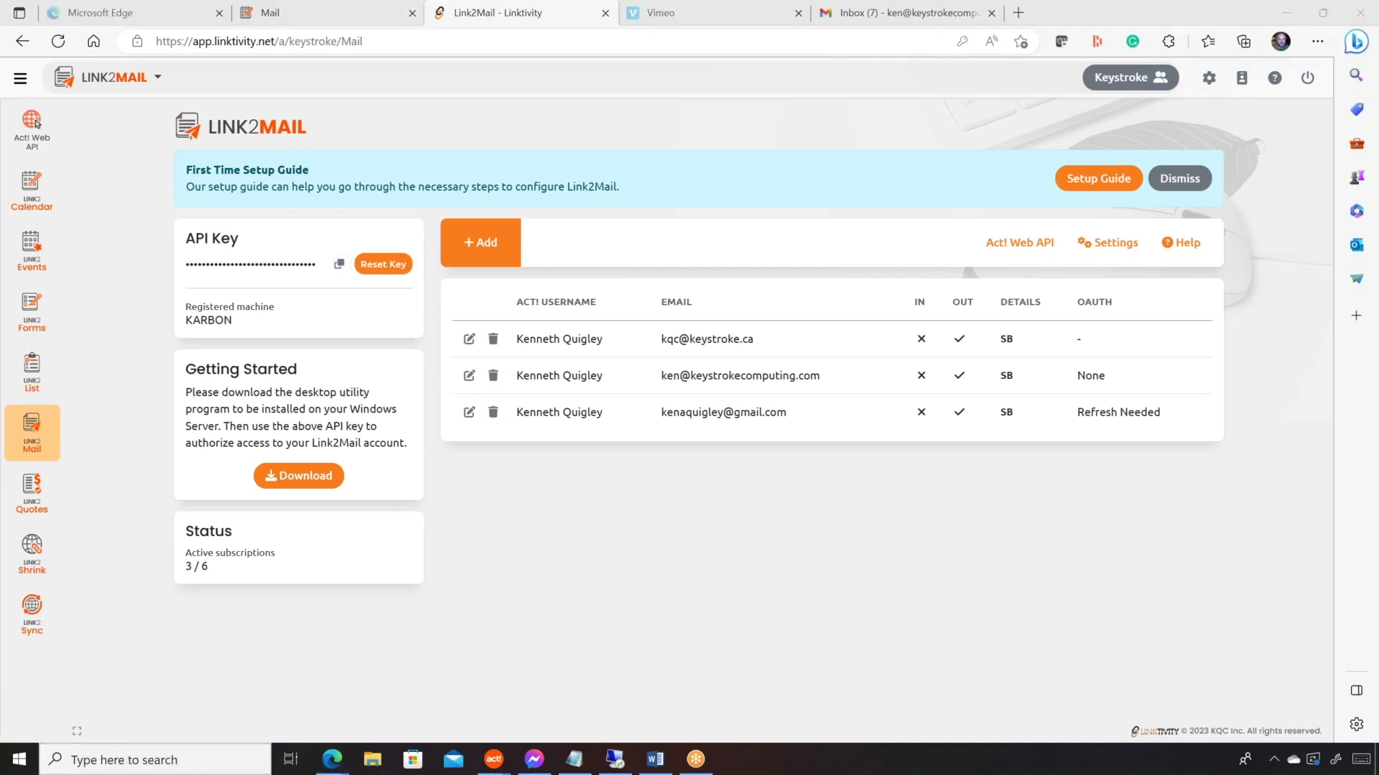
type("link2")
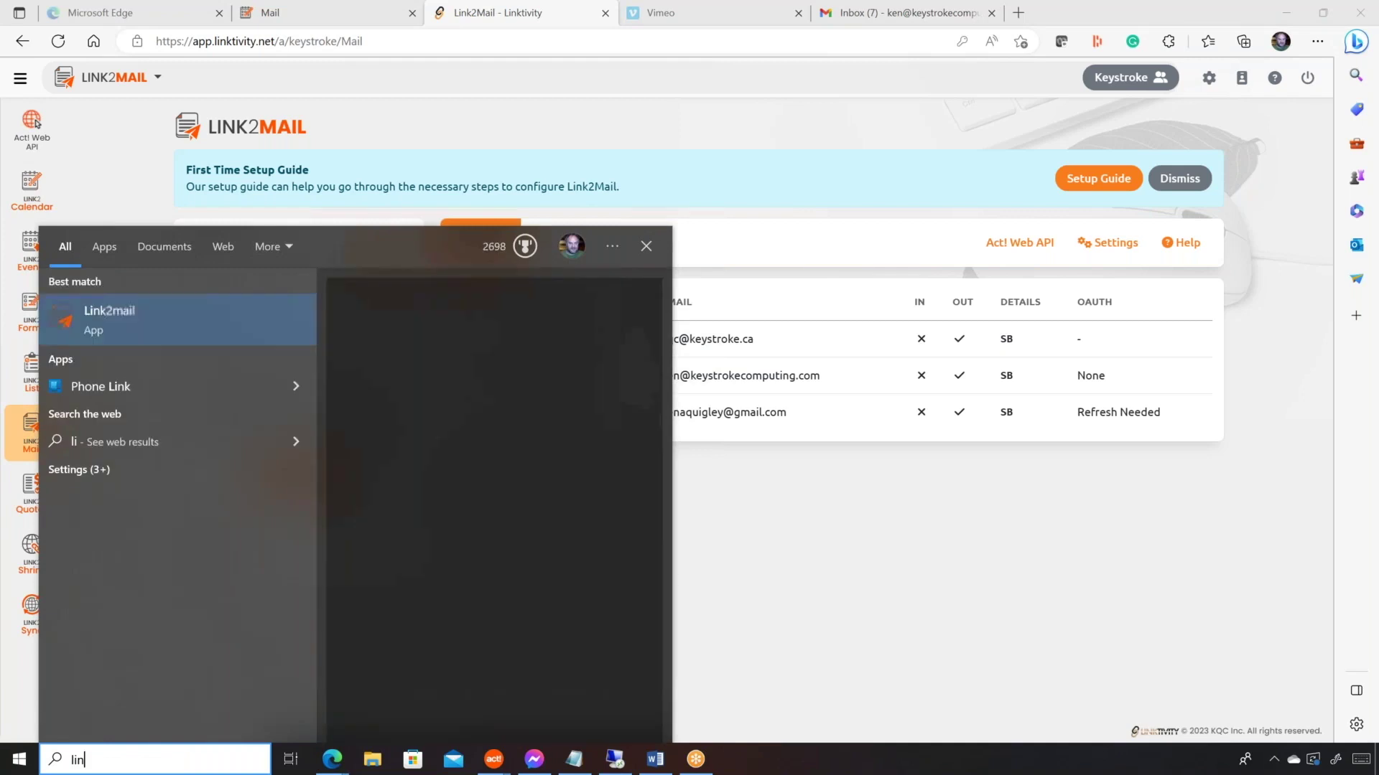
Launch Link2mail from Windows Search and bring its token Login window to the front
left_click(132, 326)
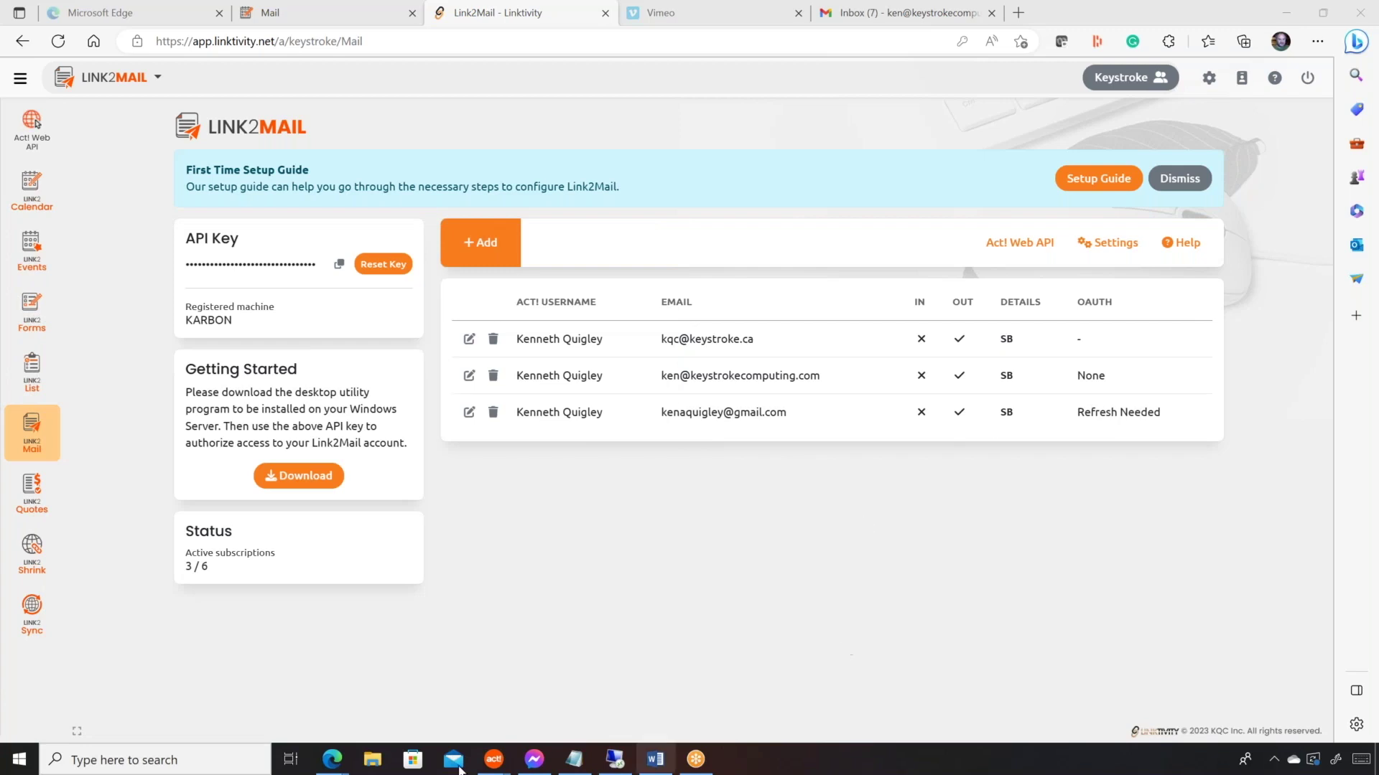
left_click(127, 759)
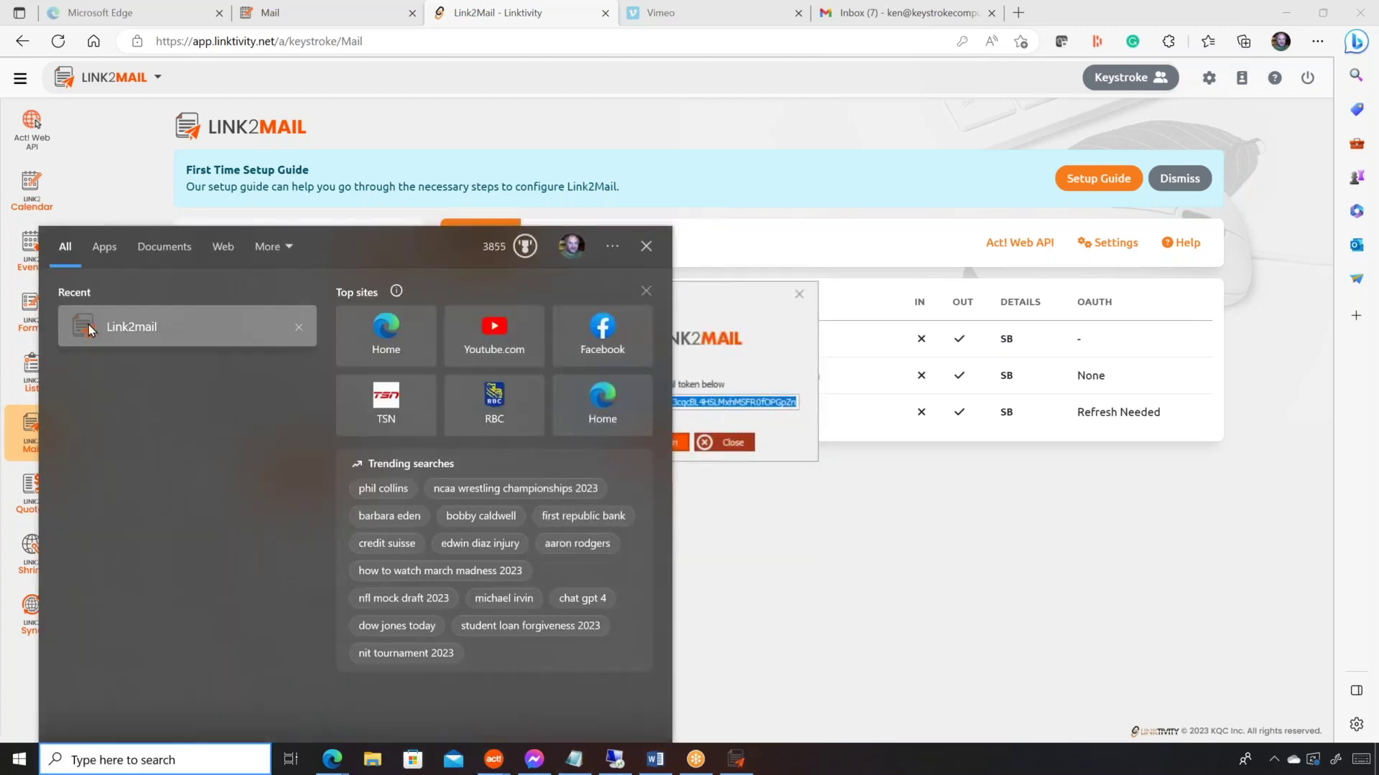
left_click(733, 761)
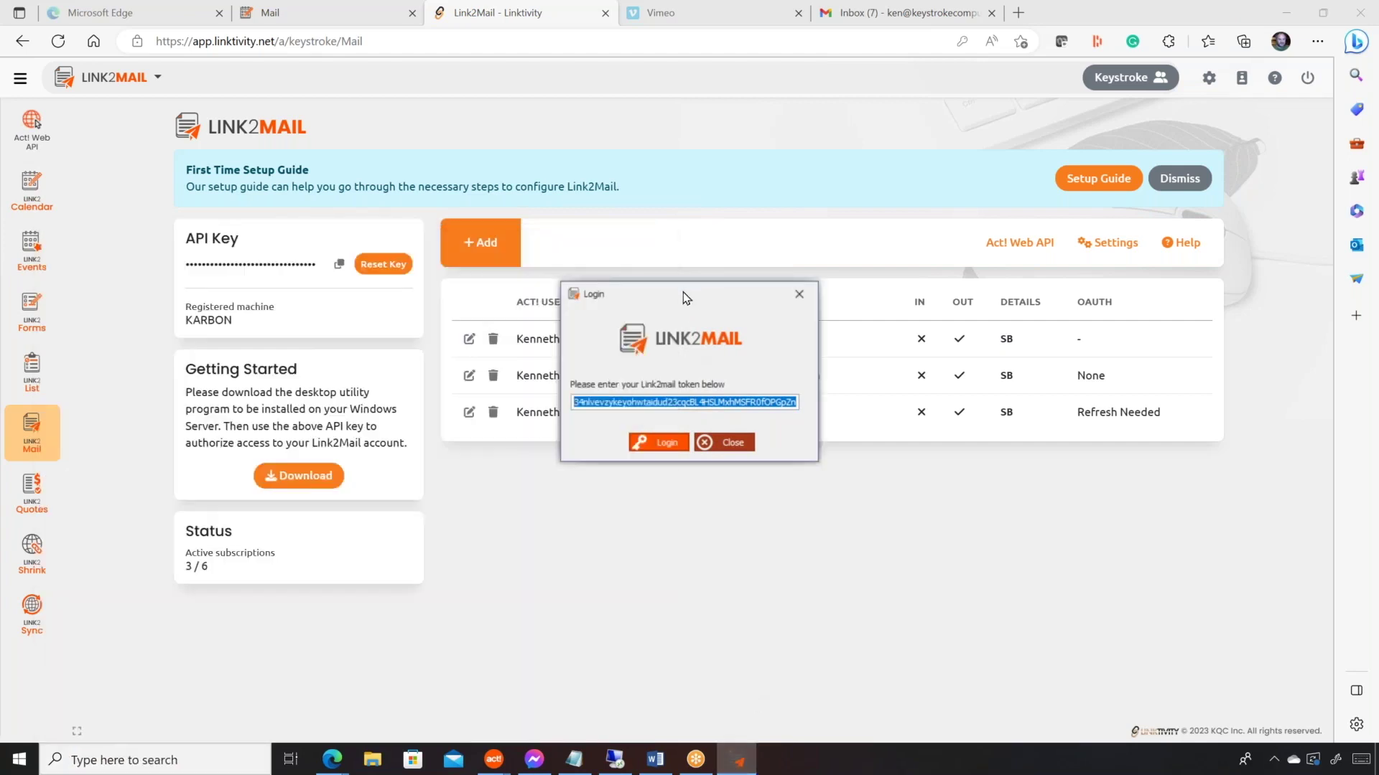
left_click_drag(682, 292, 561, 257)
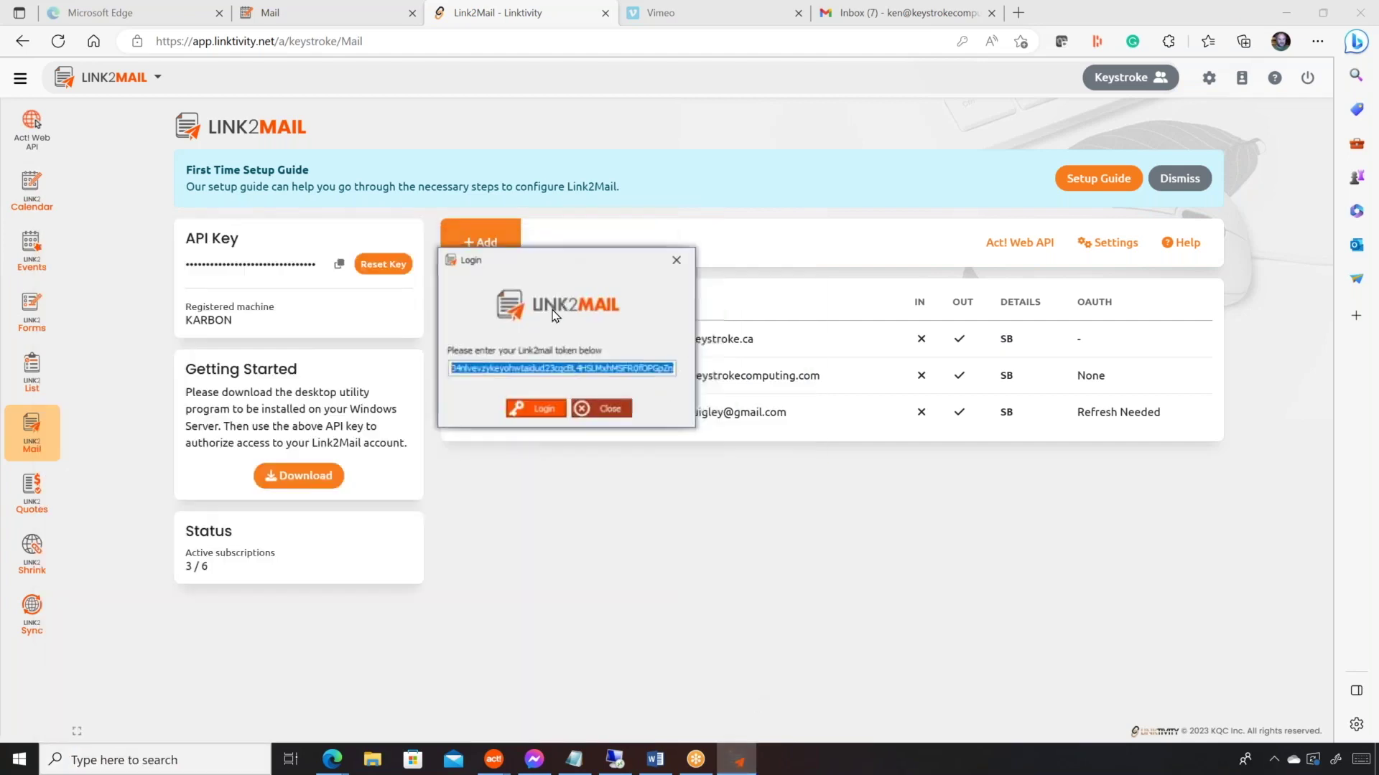
Log in to the Link2Mail utility with the pasted token to show the service Running
left_click(542, 409)
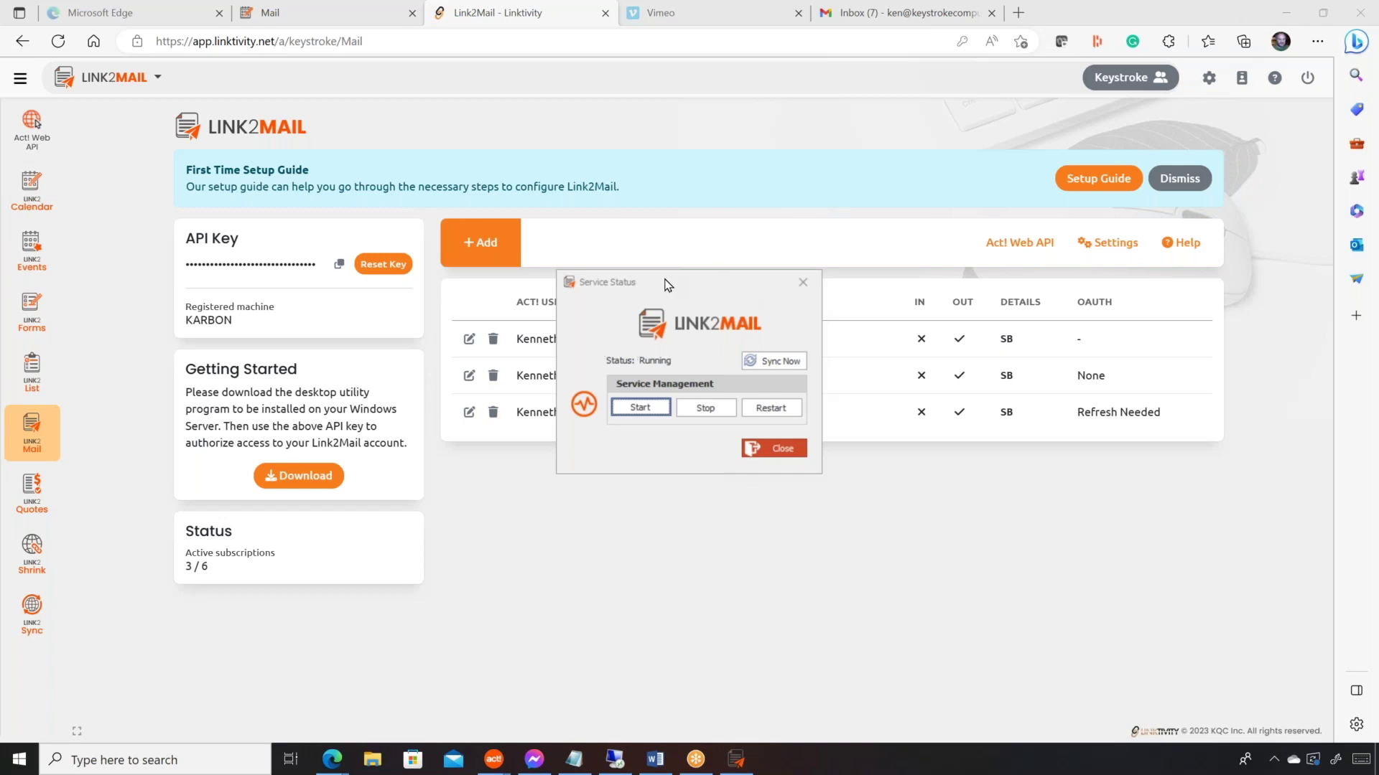
Move the Service Status window to the lower right, clear of the users table
left_click_drag(667, 285, 666, 293)
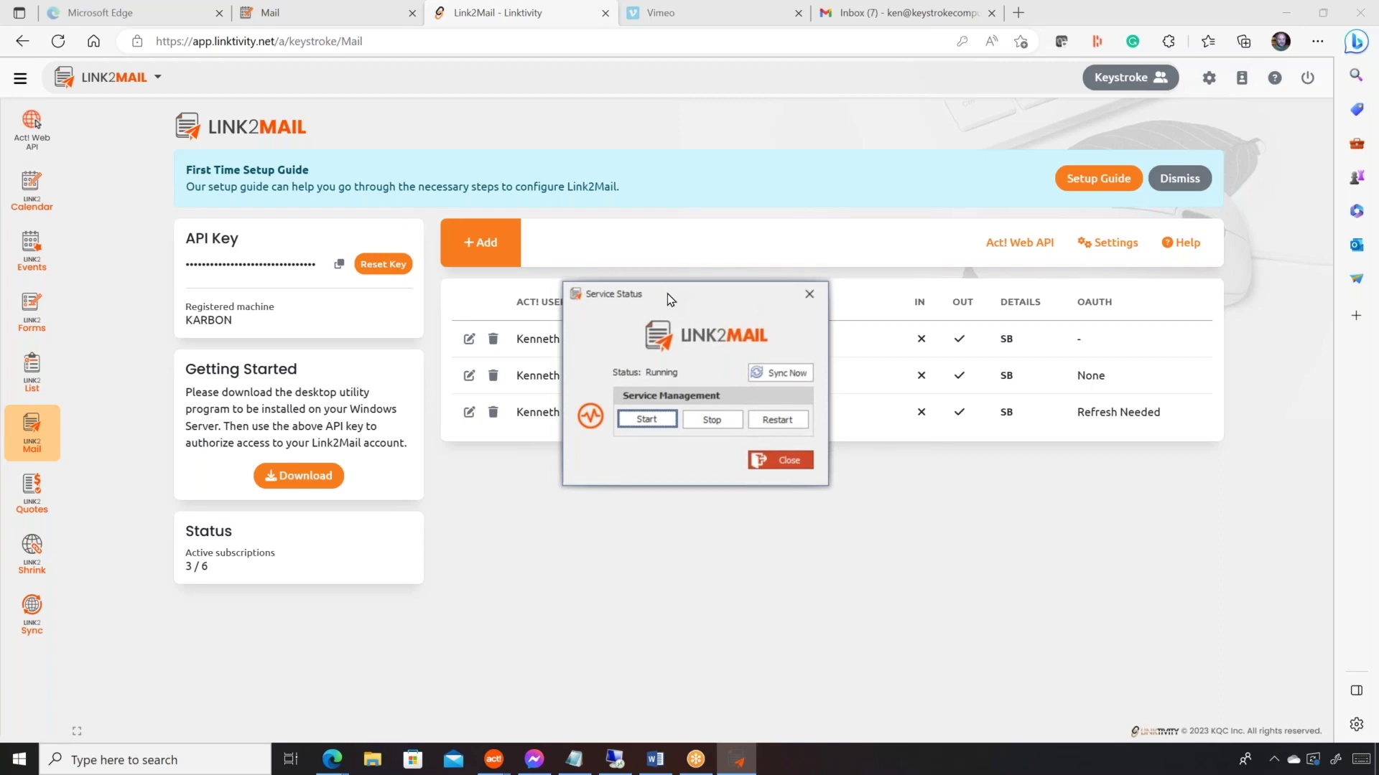
left_click_drag(666, 294, 636, 477)
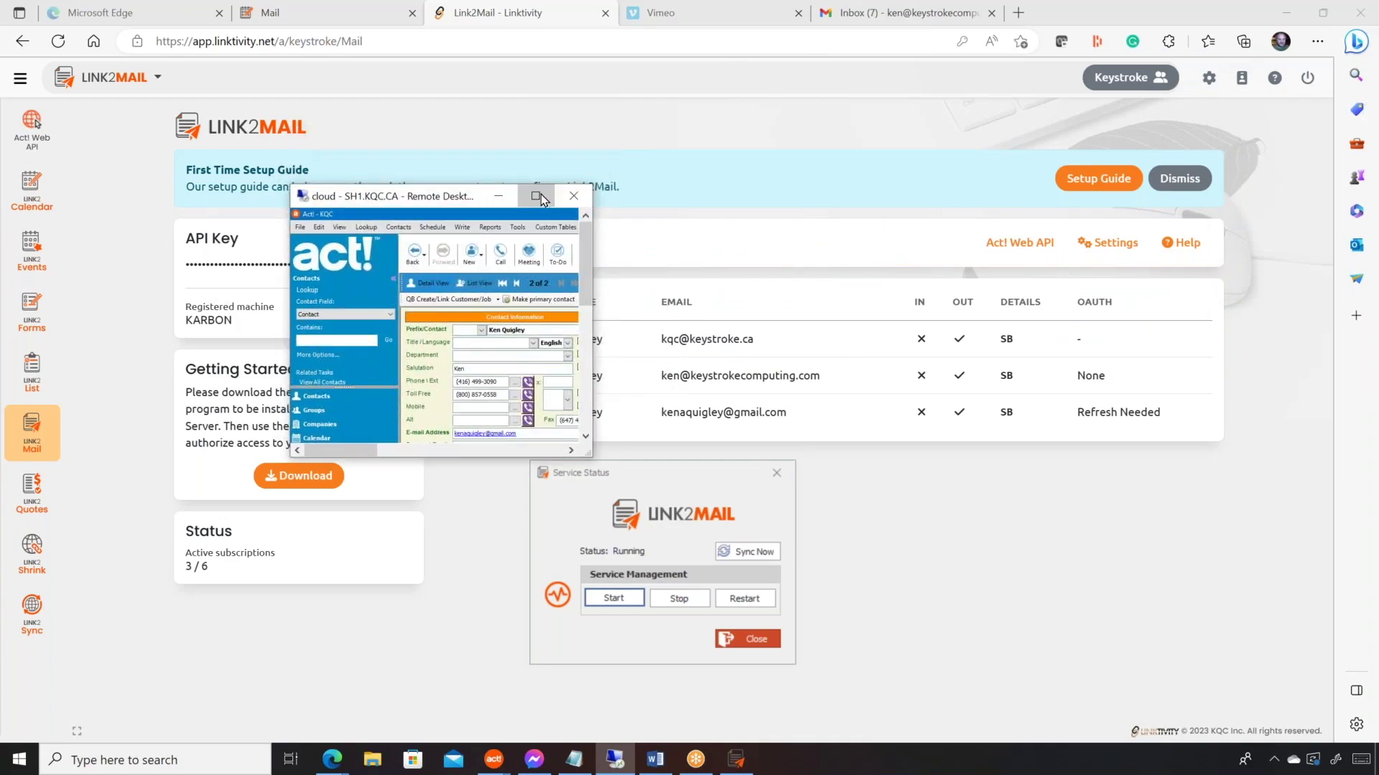
Clear both Link2mail Webinar alarms in full-screen Act!, then minimize the Remote Desktop window
left_click(541, 195)
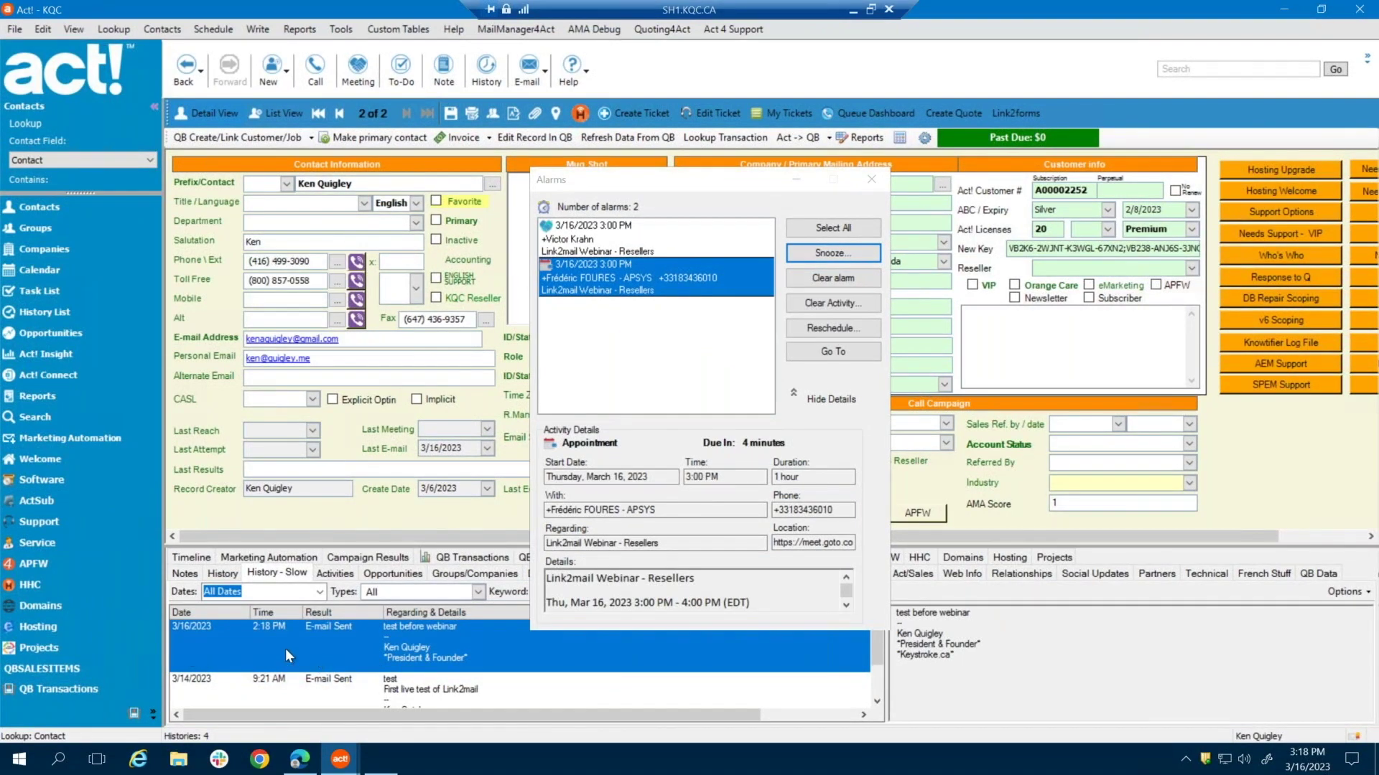
left_click(834, 228)
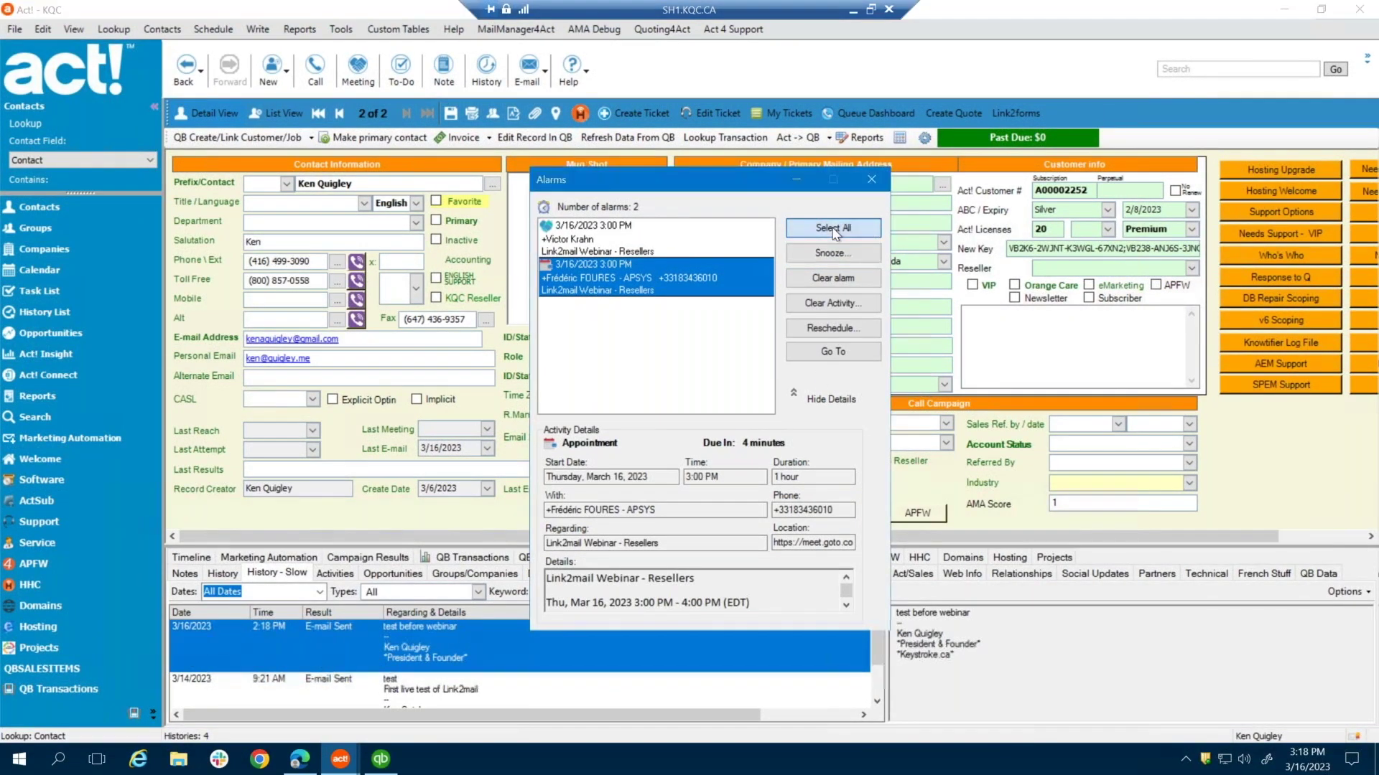
left_click(826, 303)
left_click(736, 489)
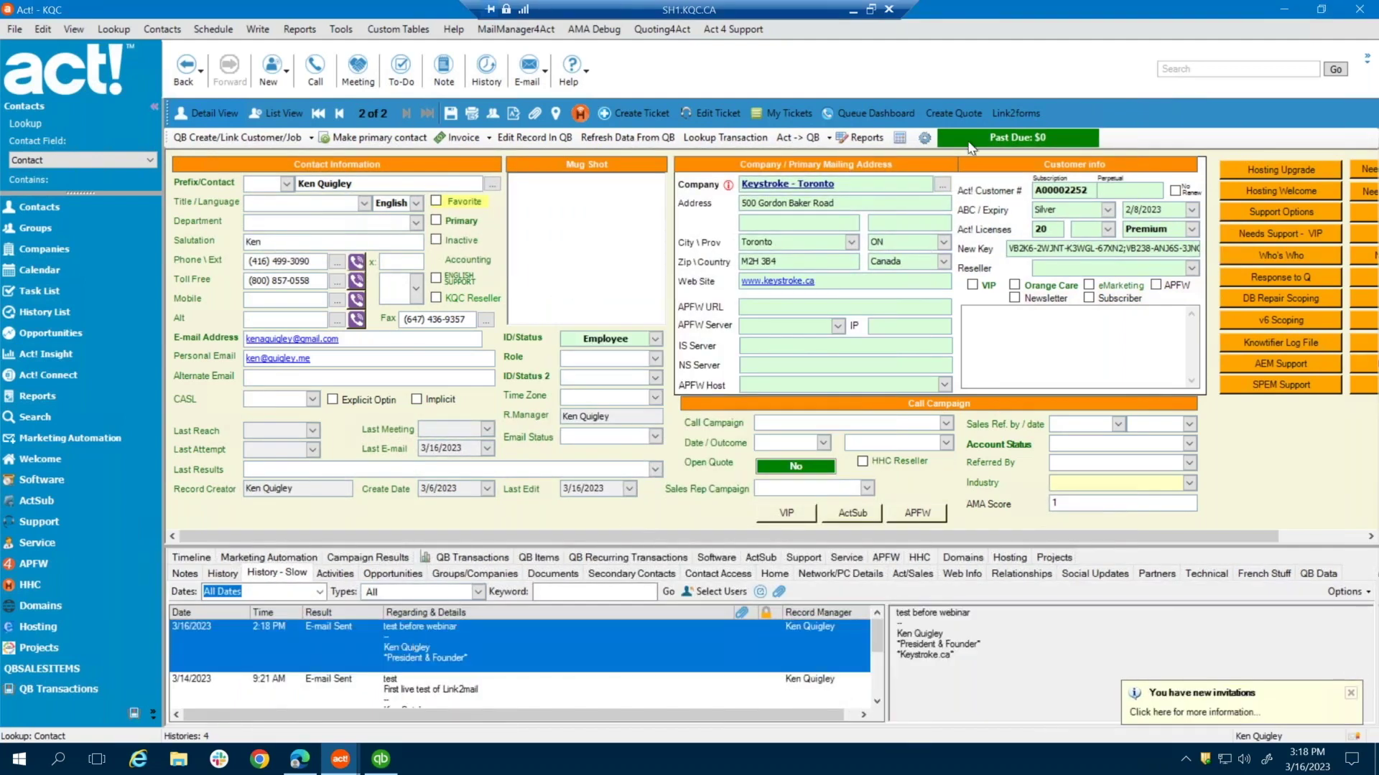
left_click(870, 9)
left_click(854, 10)
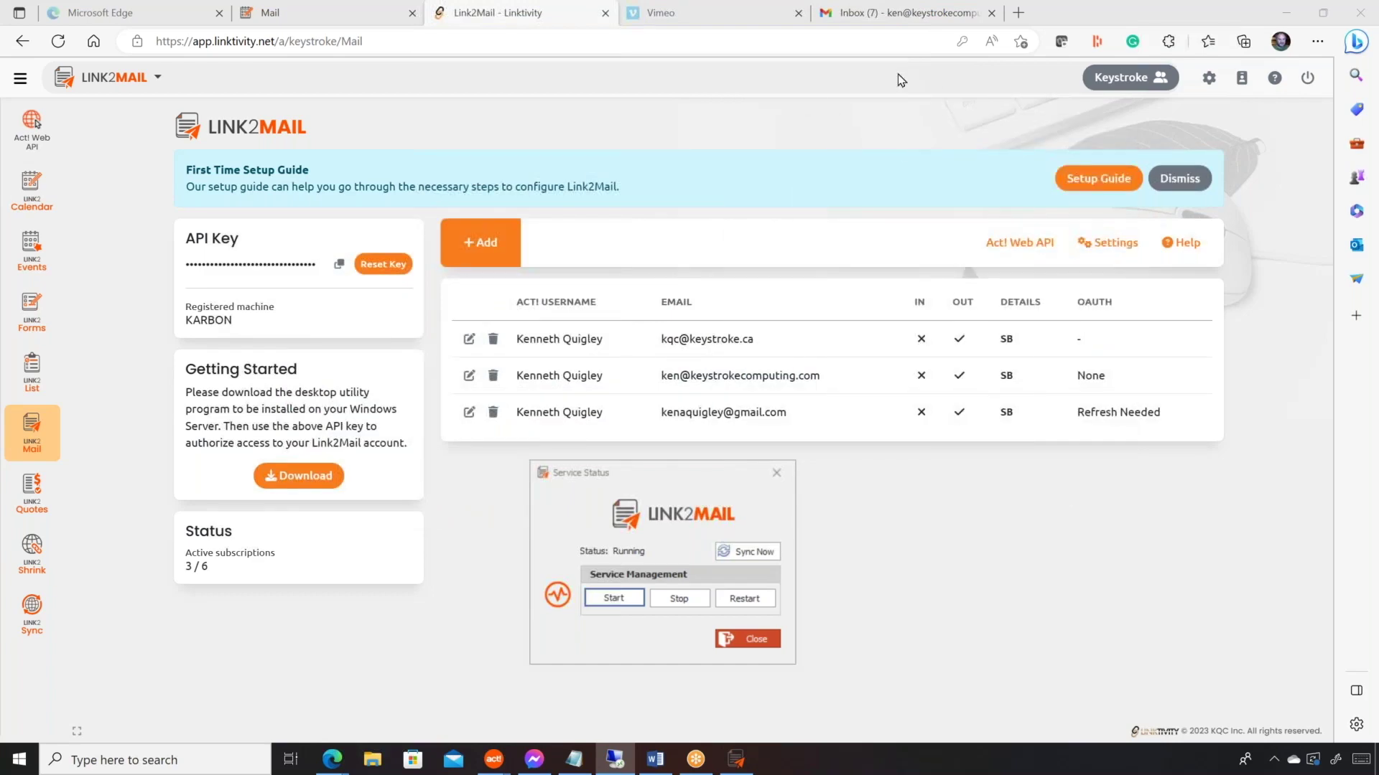
Email the linked Gmail address with subject 'test during webinar' and body '3:18PM'
left_click(880, 15)
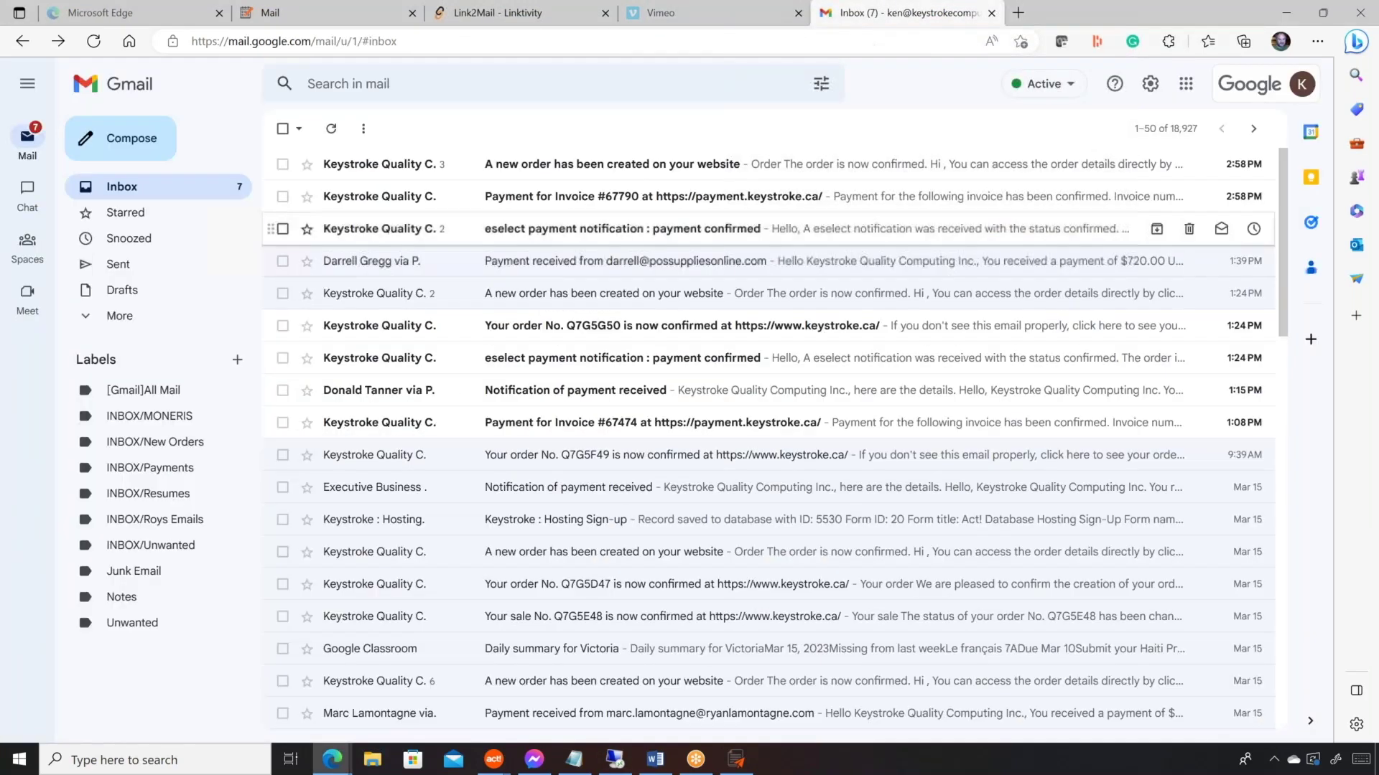
left_click(131, 147)
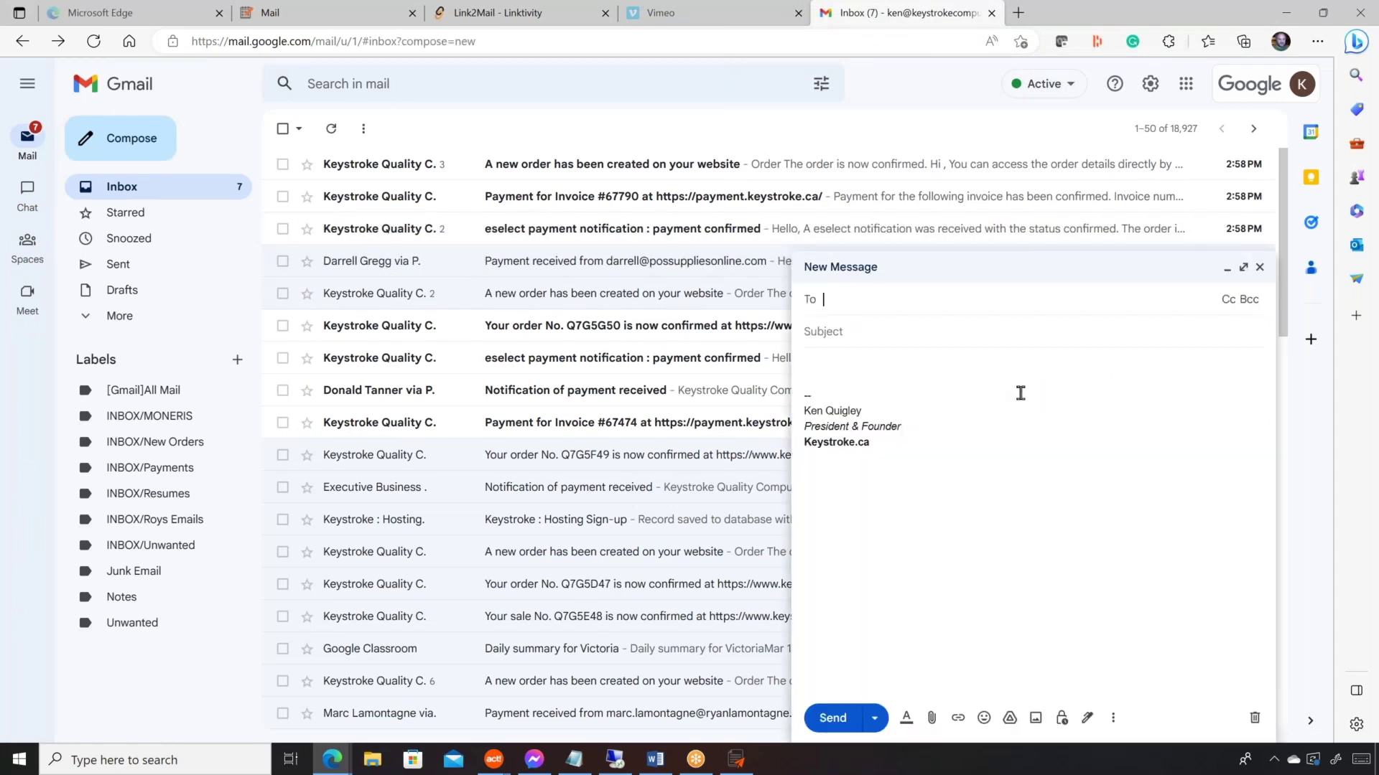
type("ken")
left_click(971, 345)
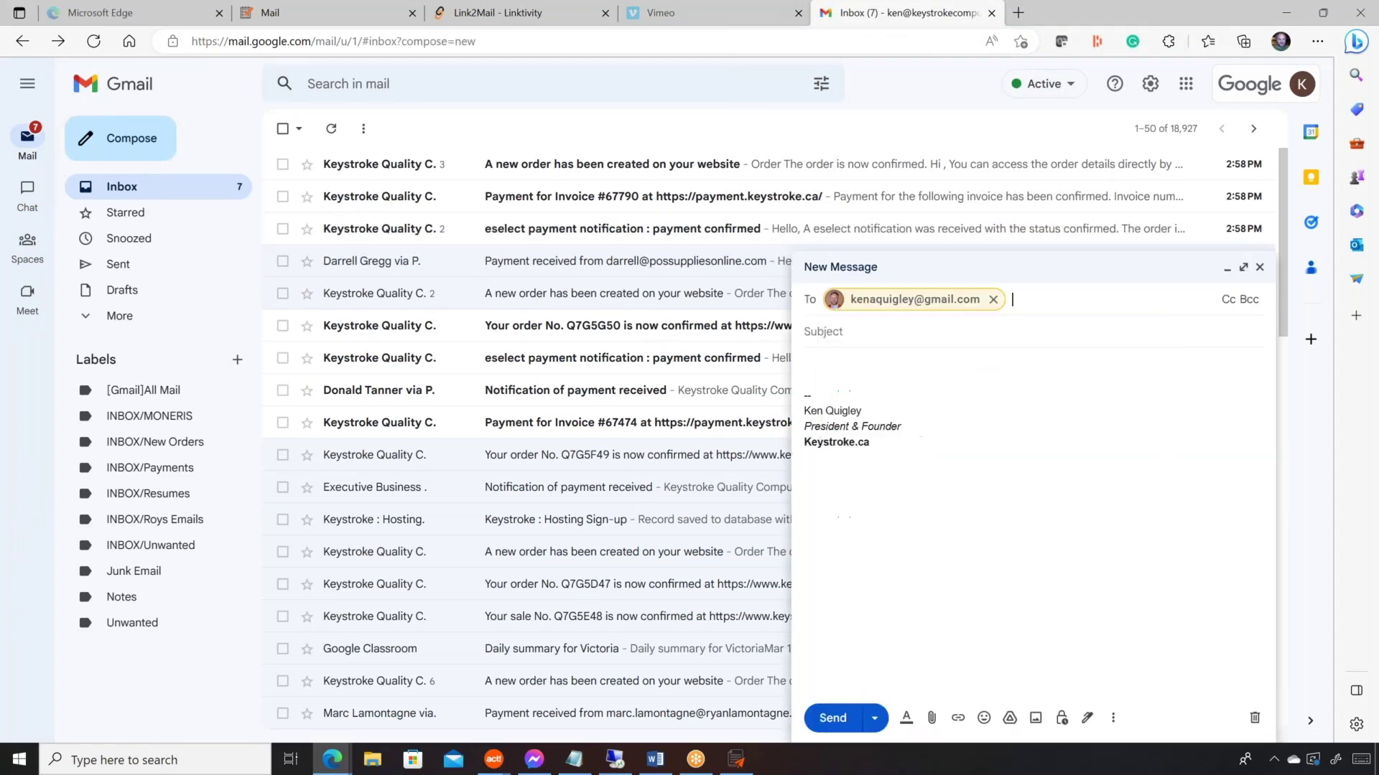
left_click(932, 348)
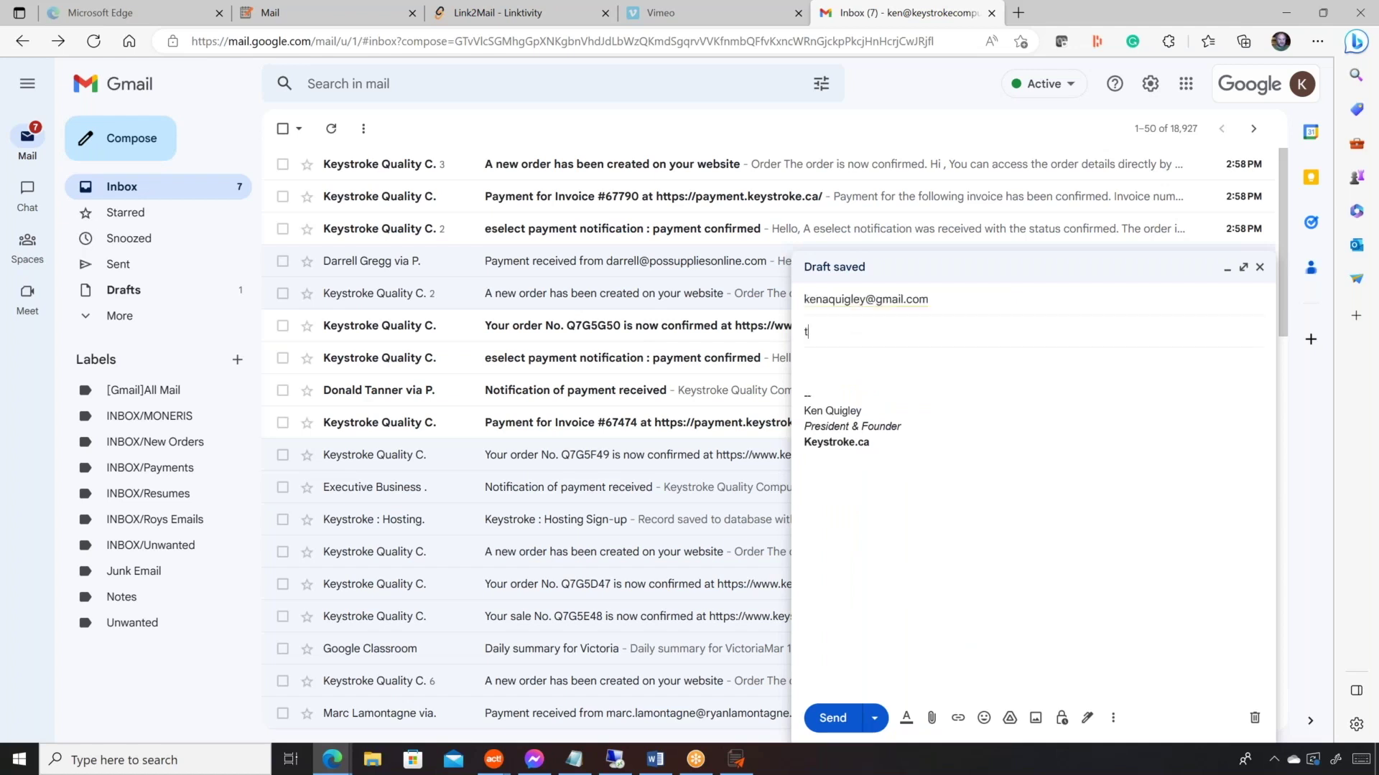
type("test during webinar")
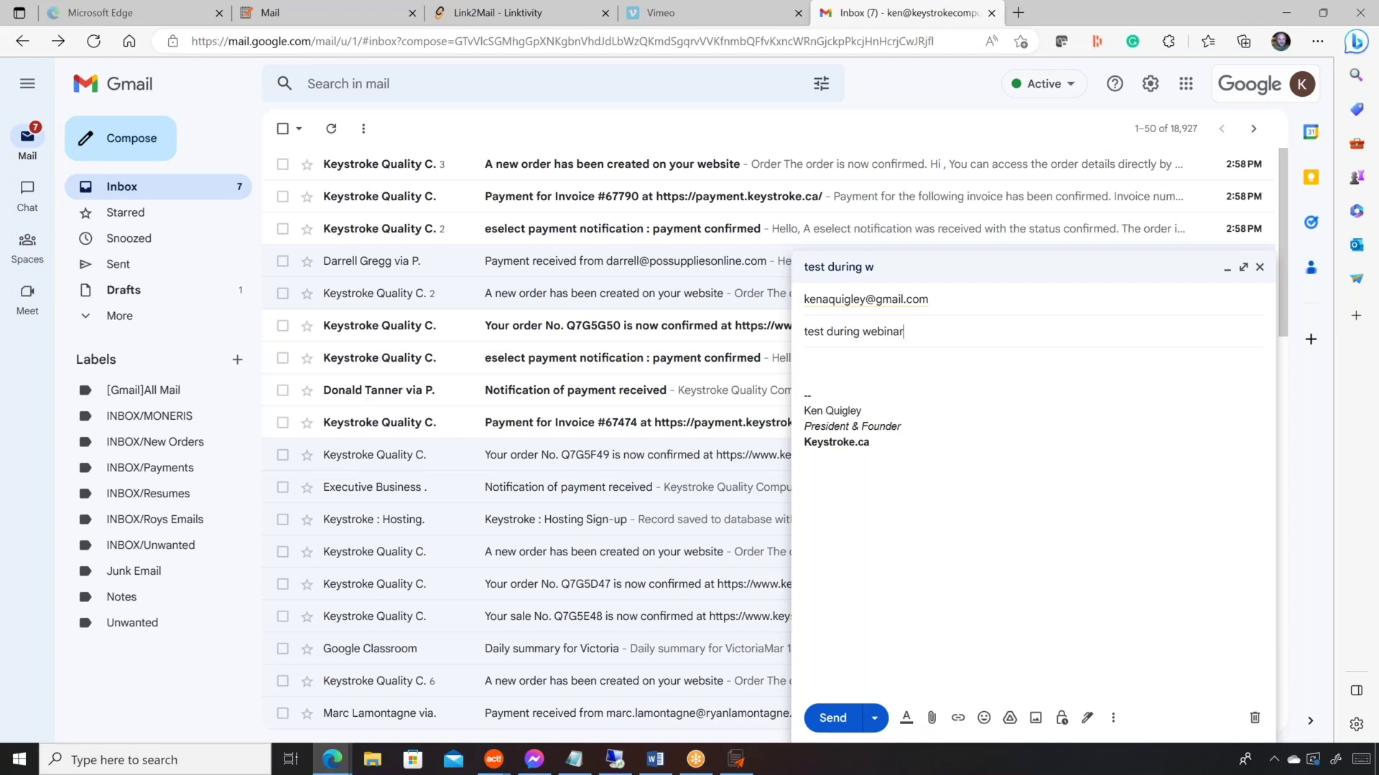
left_click(846, 364)
type("3:18PM")
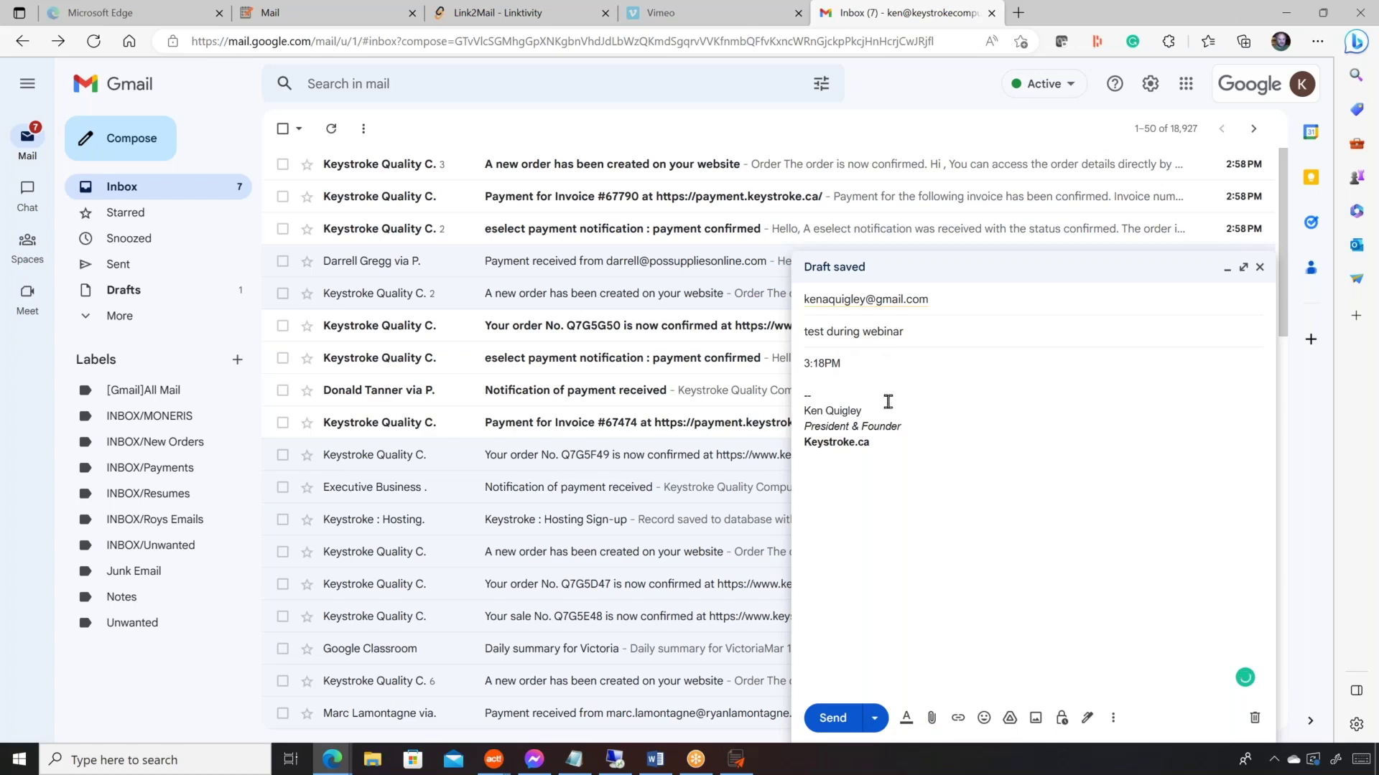
left_click(831, 718)
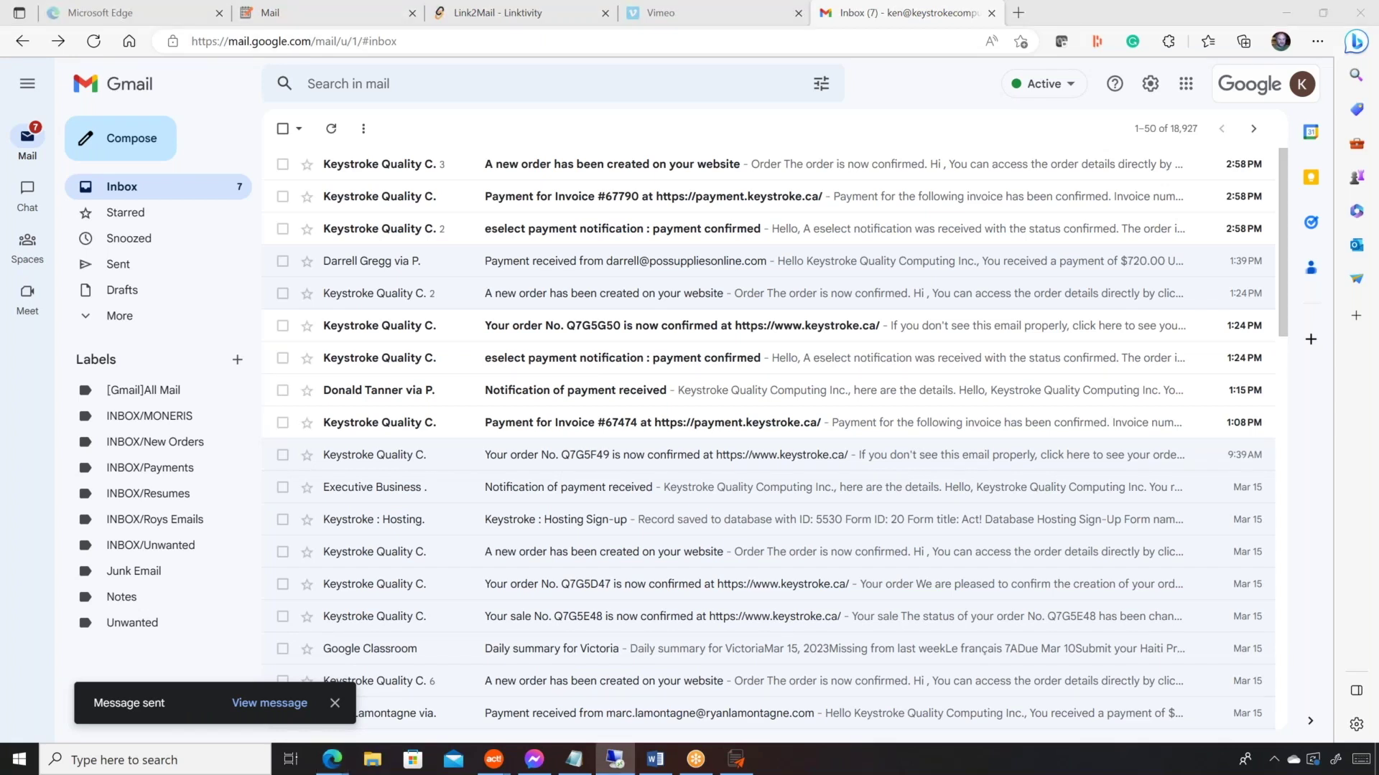
left_click_drag(1378, 189, 725, 189)
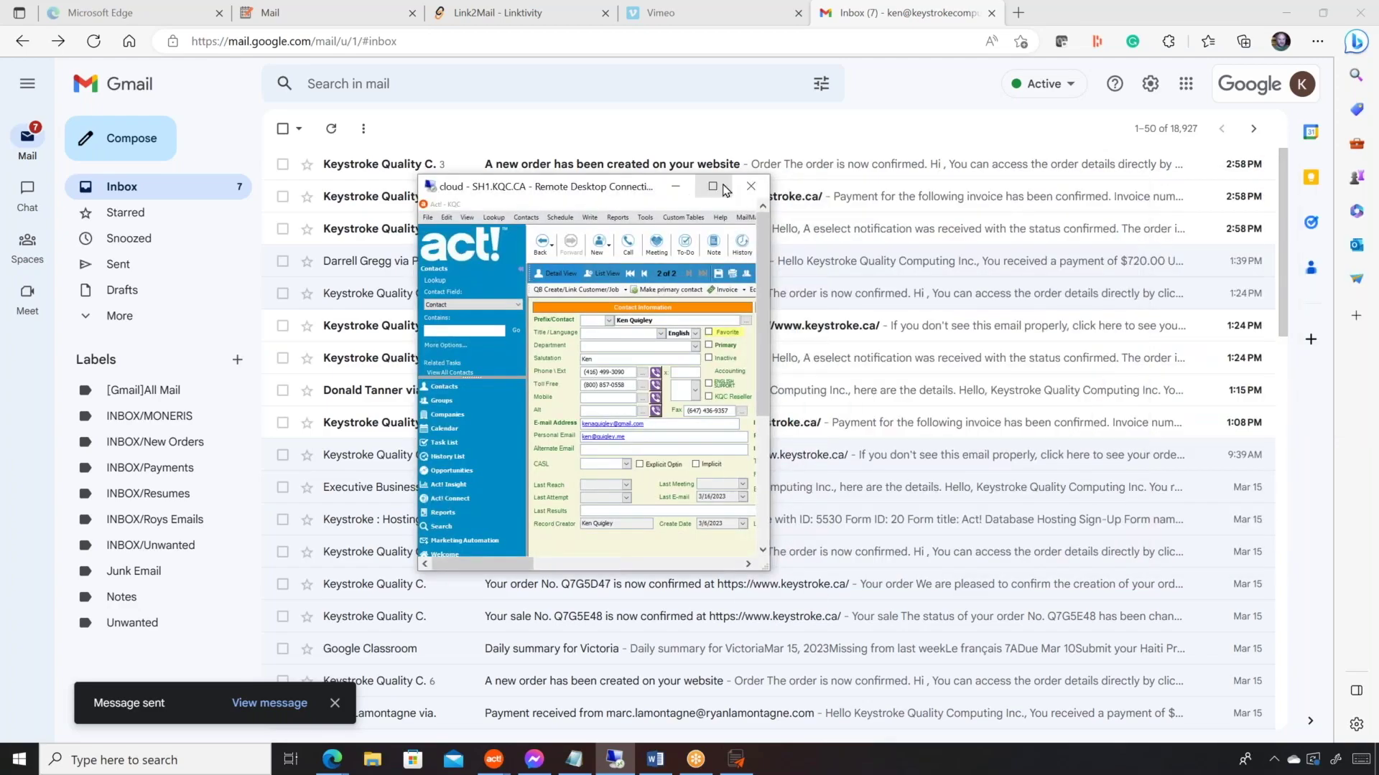
Maximize the remote Act! contact, refresh it, and select the 'test before webinar' history row
left_click(723, 188)
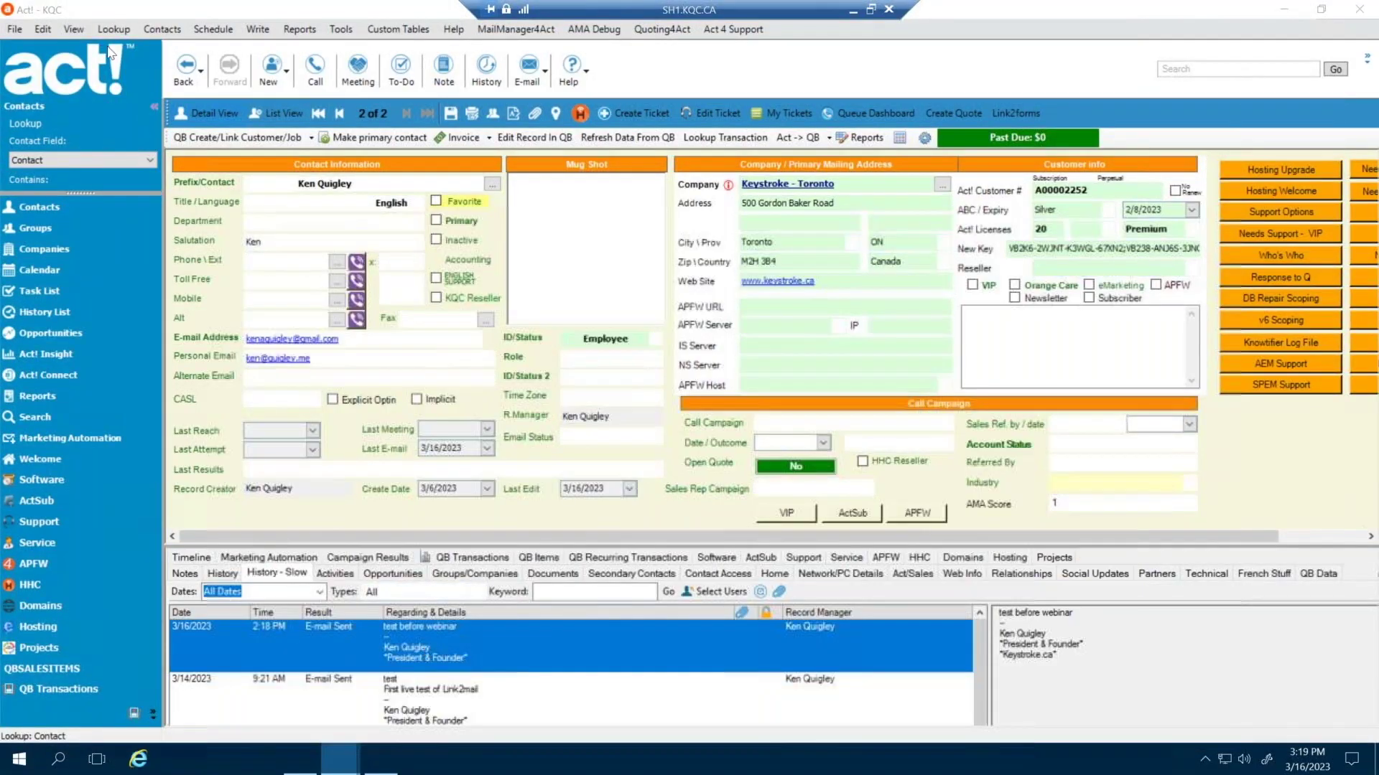
left_click(113, 29)
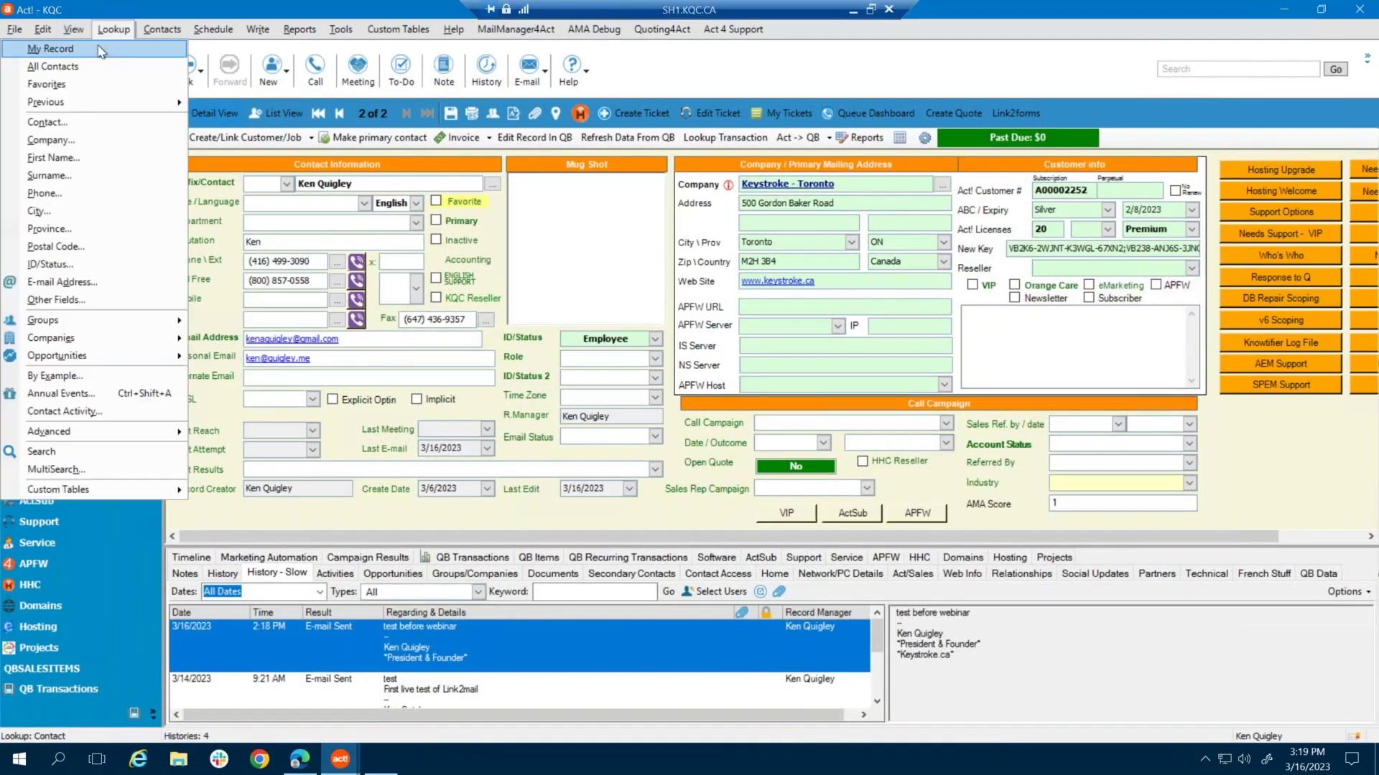
left_click(72, 32)
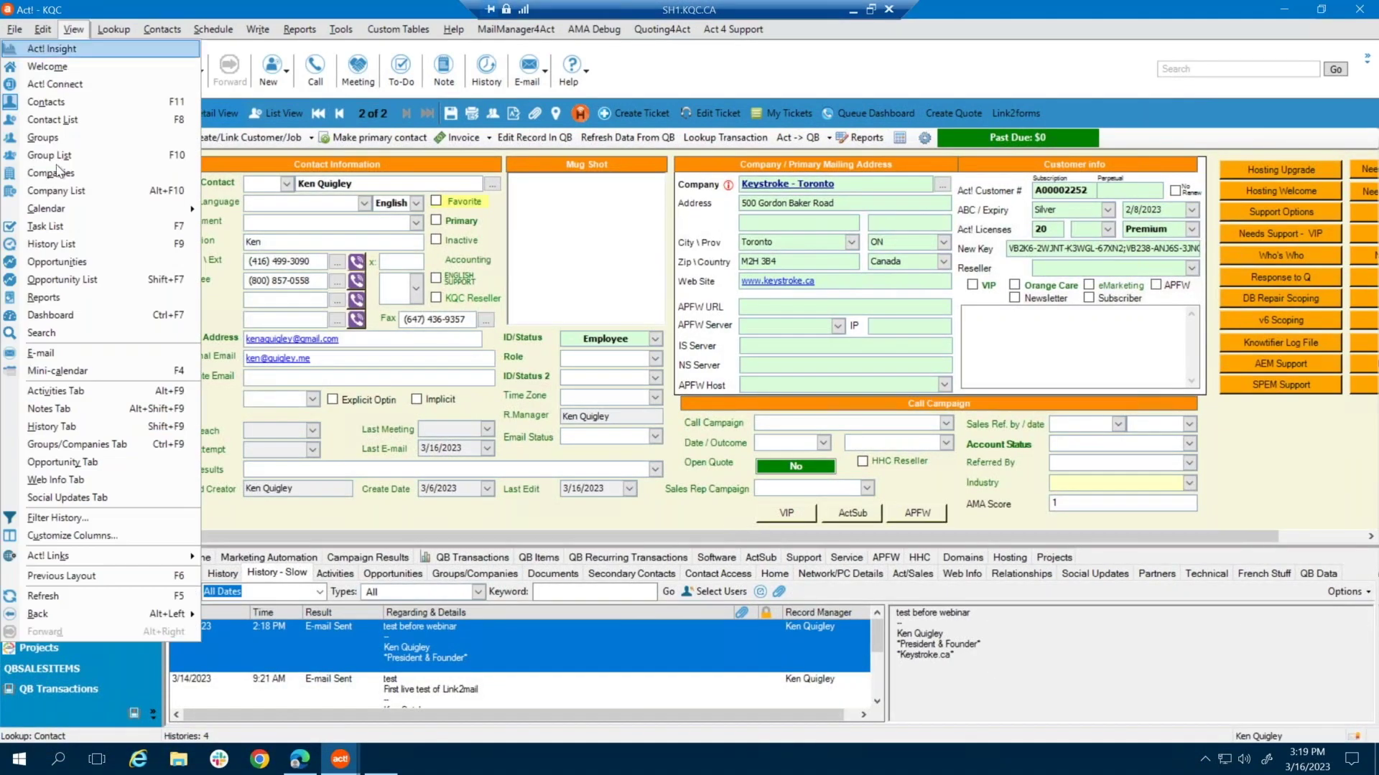
left_click(43, 596)
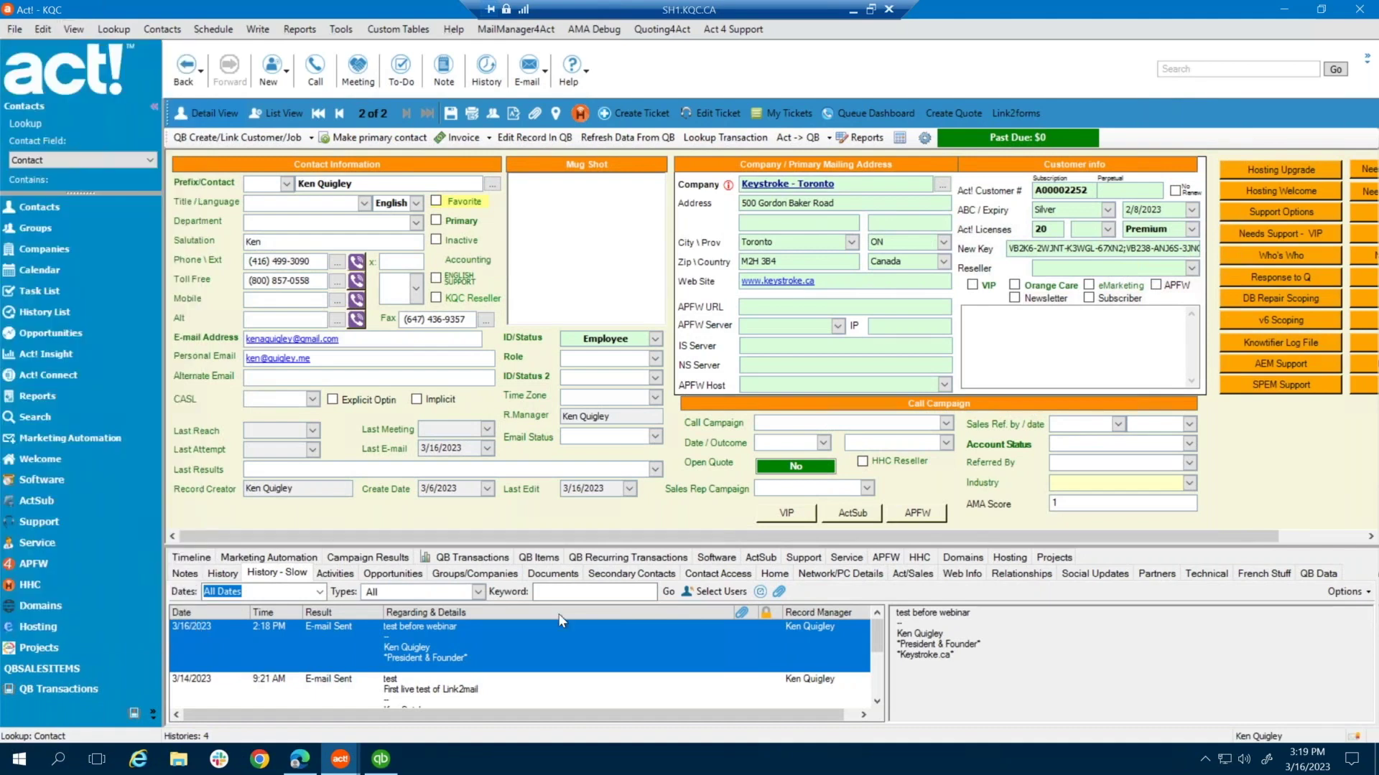
left_click(474, 652)
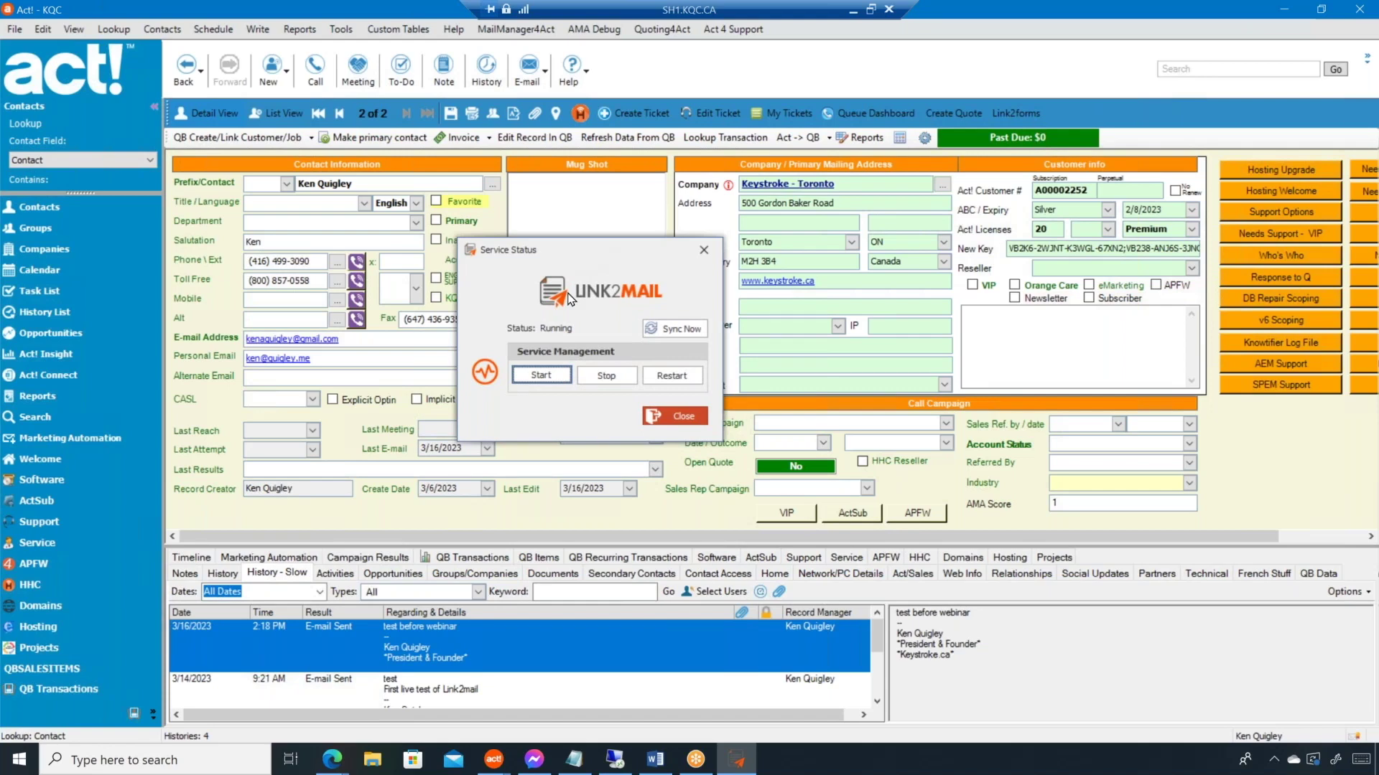
Run Link2Mail Sync Now, accepting the duplicate warning and the success message, then move the window aside
left_click(684, 329)
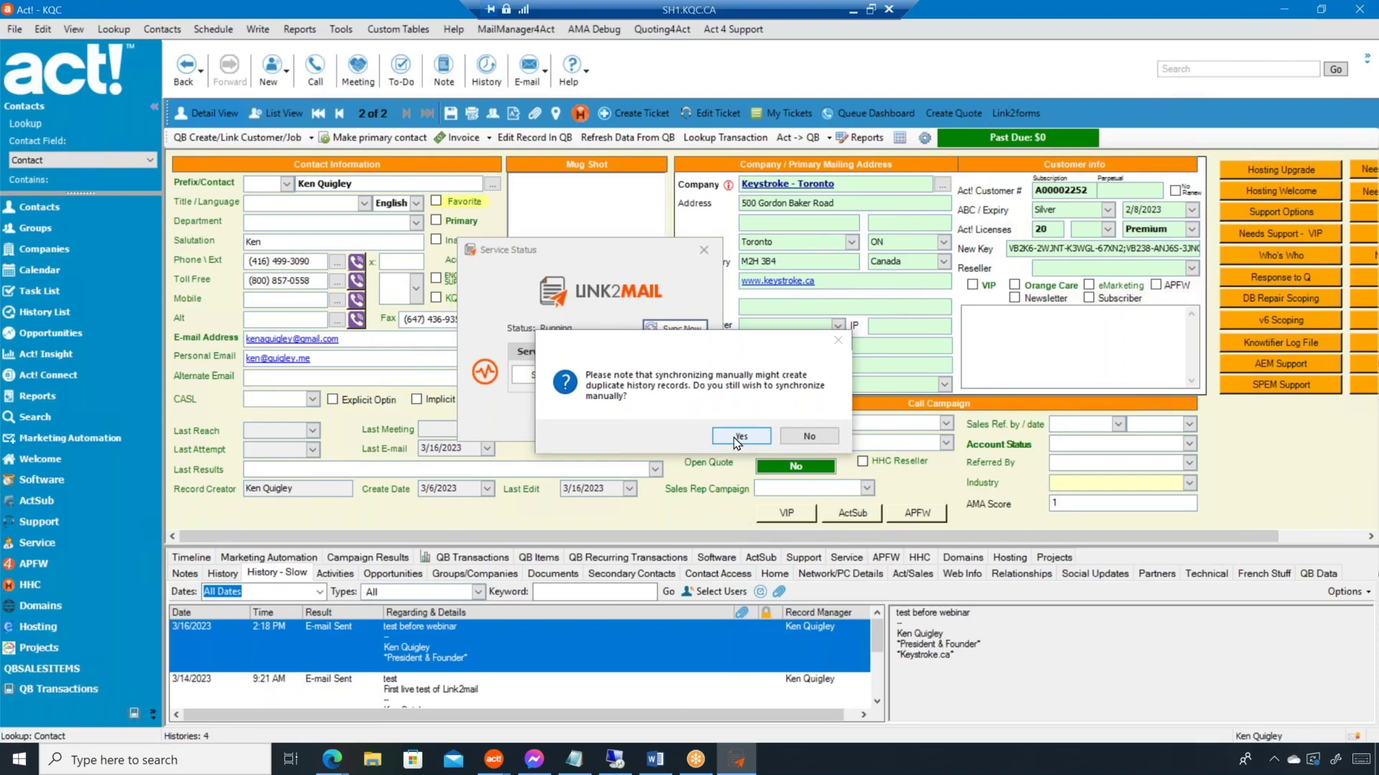
left_click(737, 436)
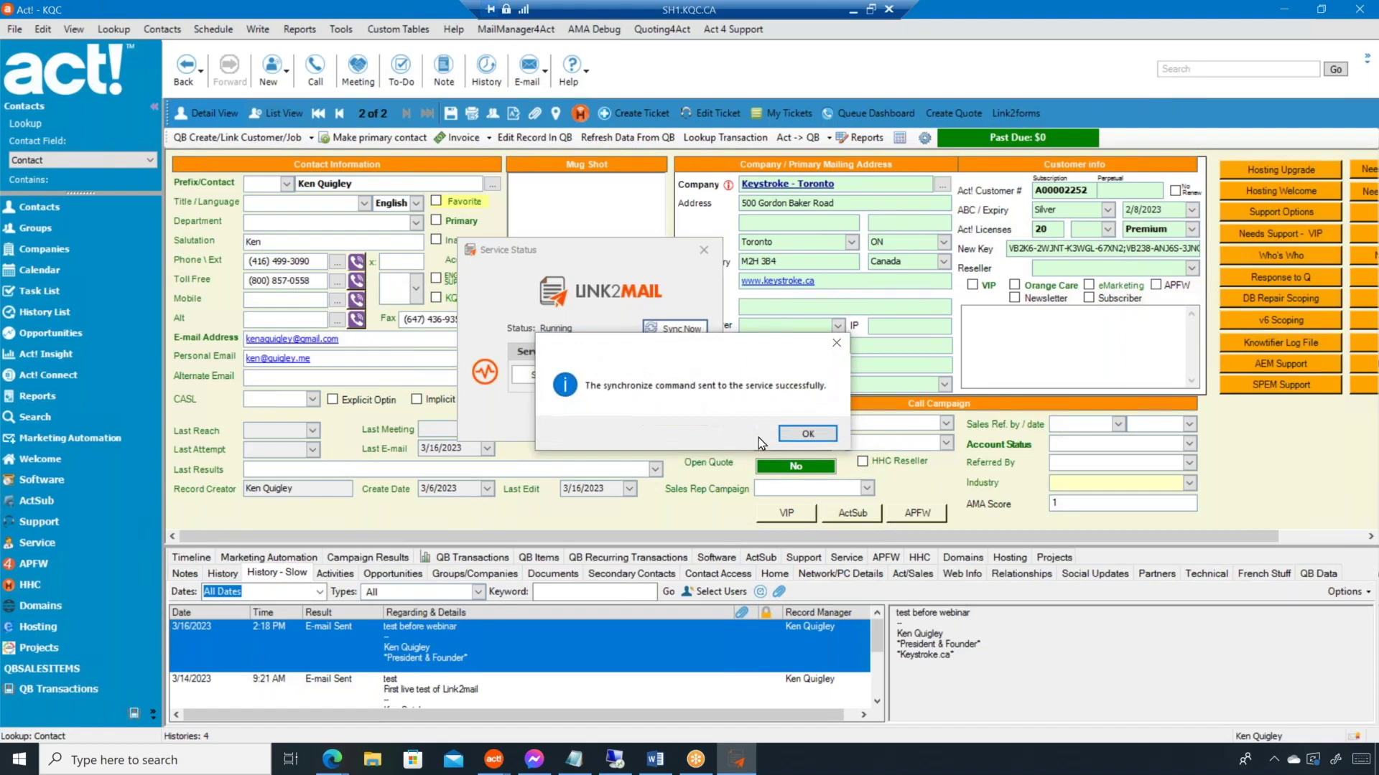
left_click(807, 436)
left_click_drag(572, 254, 645, 271)
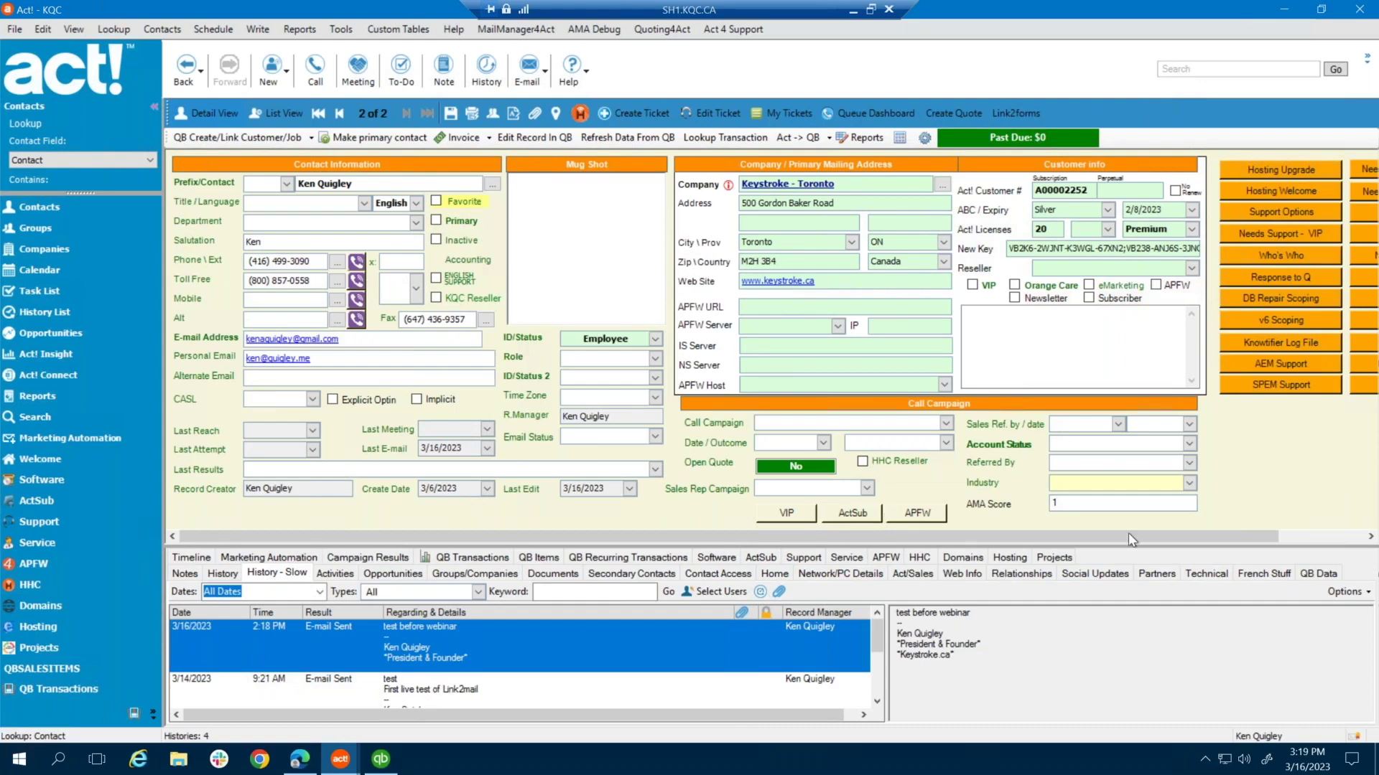
left_click(75, 28)
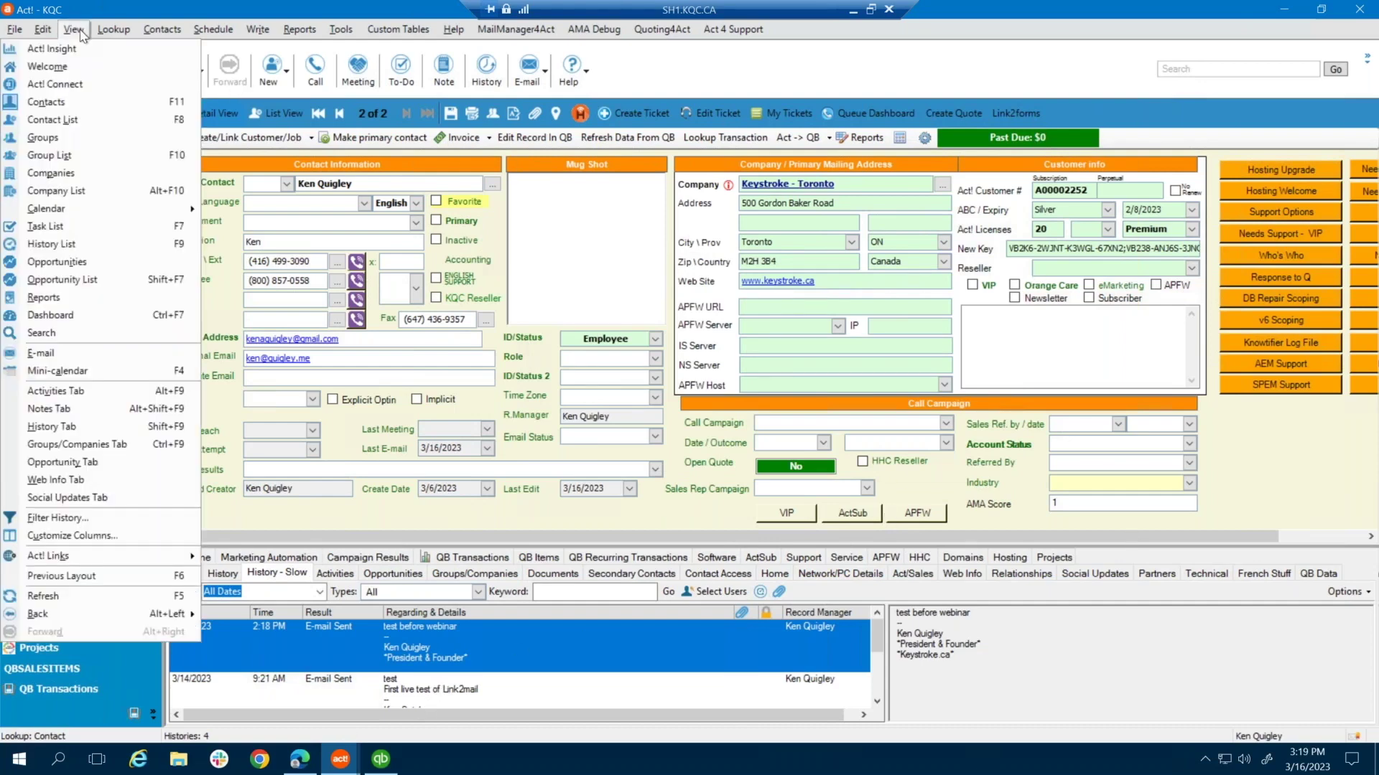
key("Escape")
left_click(74, 29)
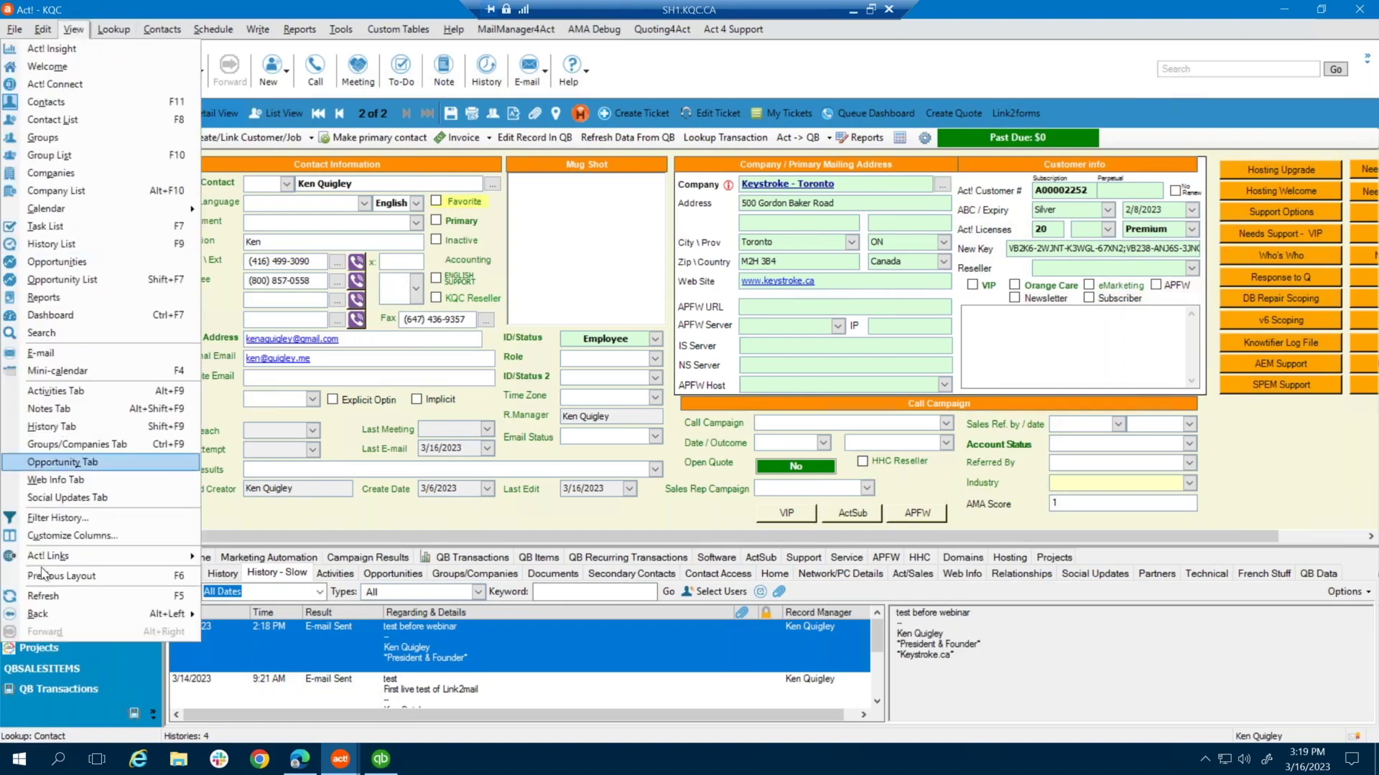
Use View > Back, preview the 3/16/2023 'test before webinar' e-mail, then minimize the remote session
mouse_move(40, 613)
left_click(273, 611)
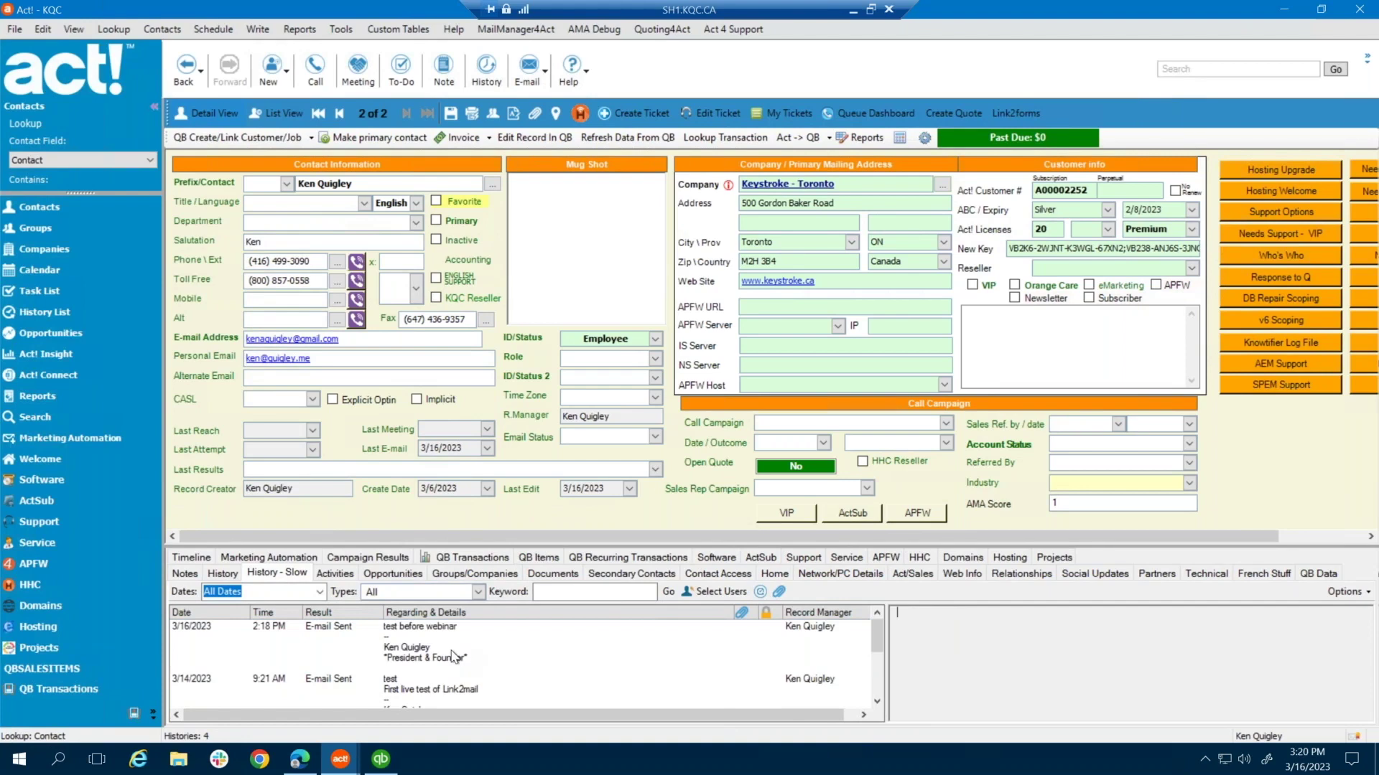
left_click(683, 655)
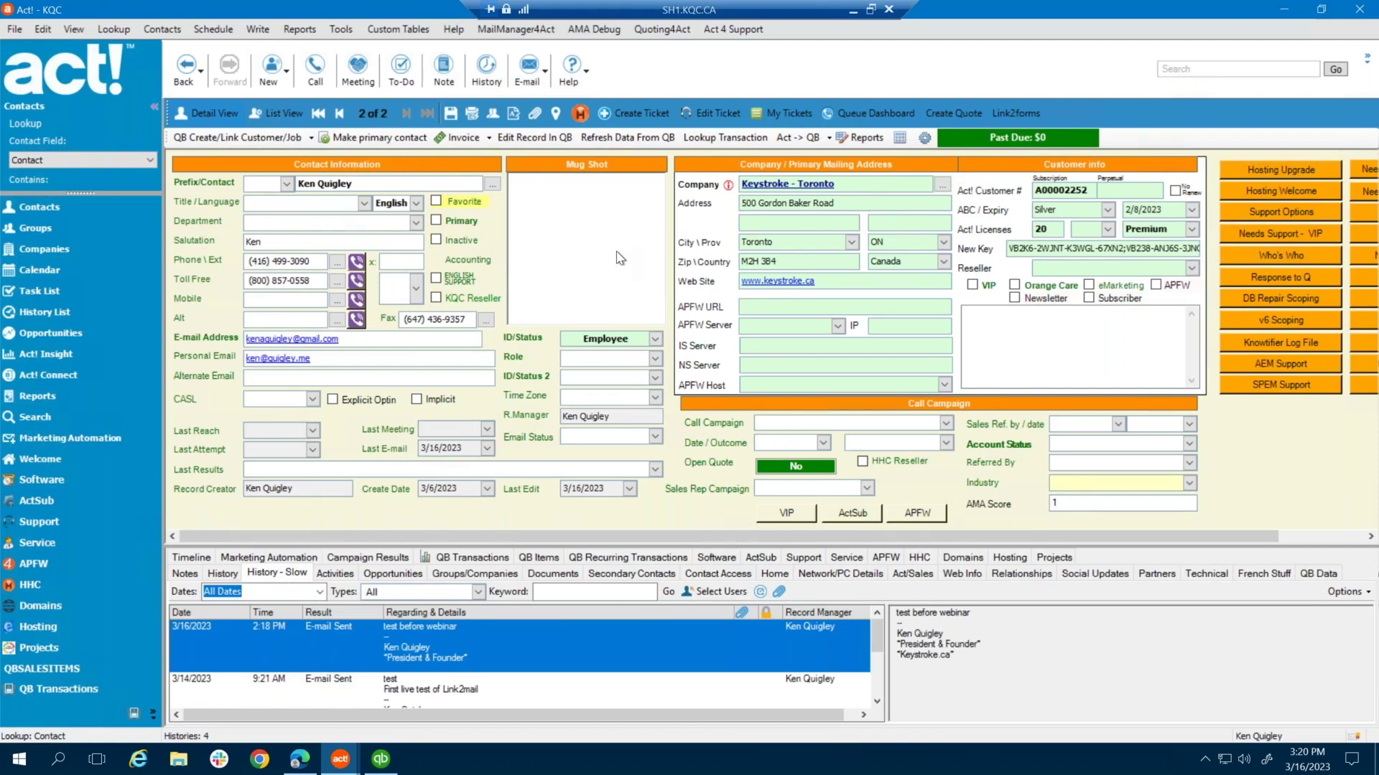
left_click(850, 10)
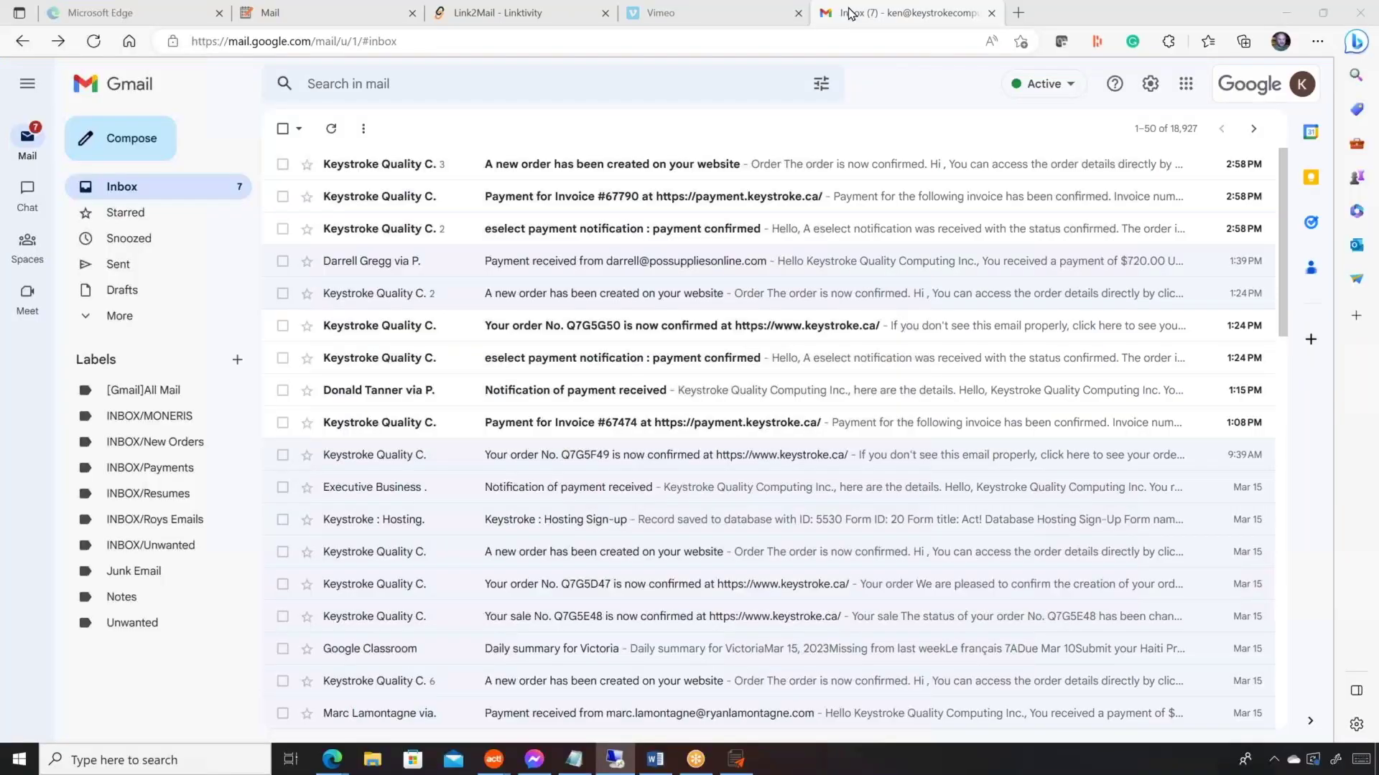
Move through the Vimeo and Link2Mail dashboard tabs to the Link2mail product page's volume discounts
left_click(657, 13)
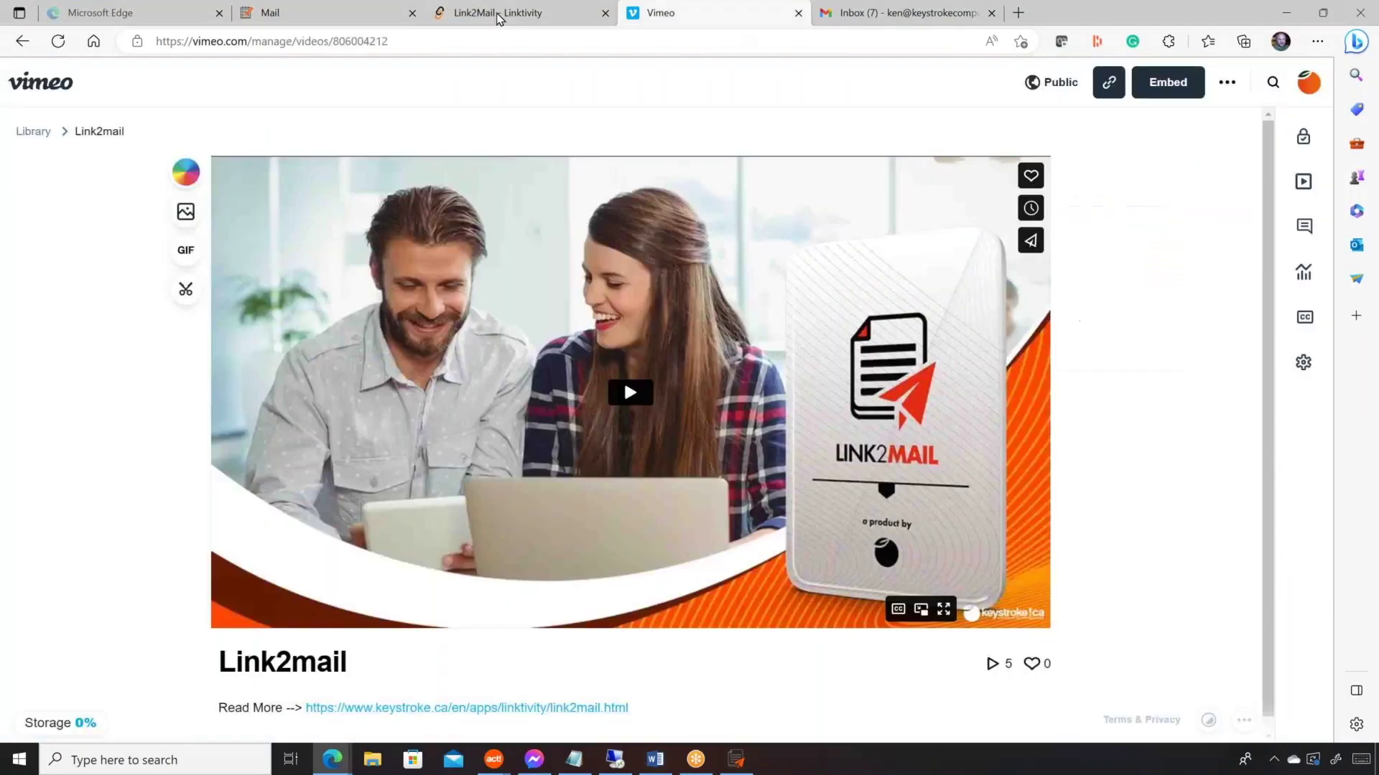
left_click(459, 21)
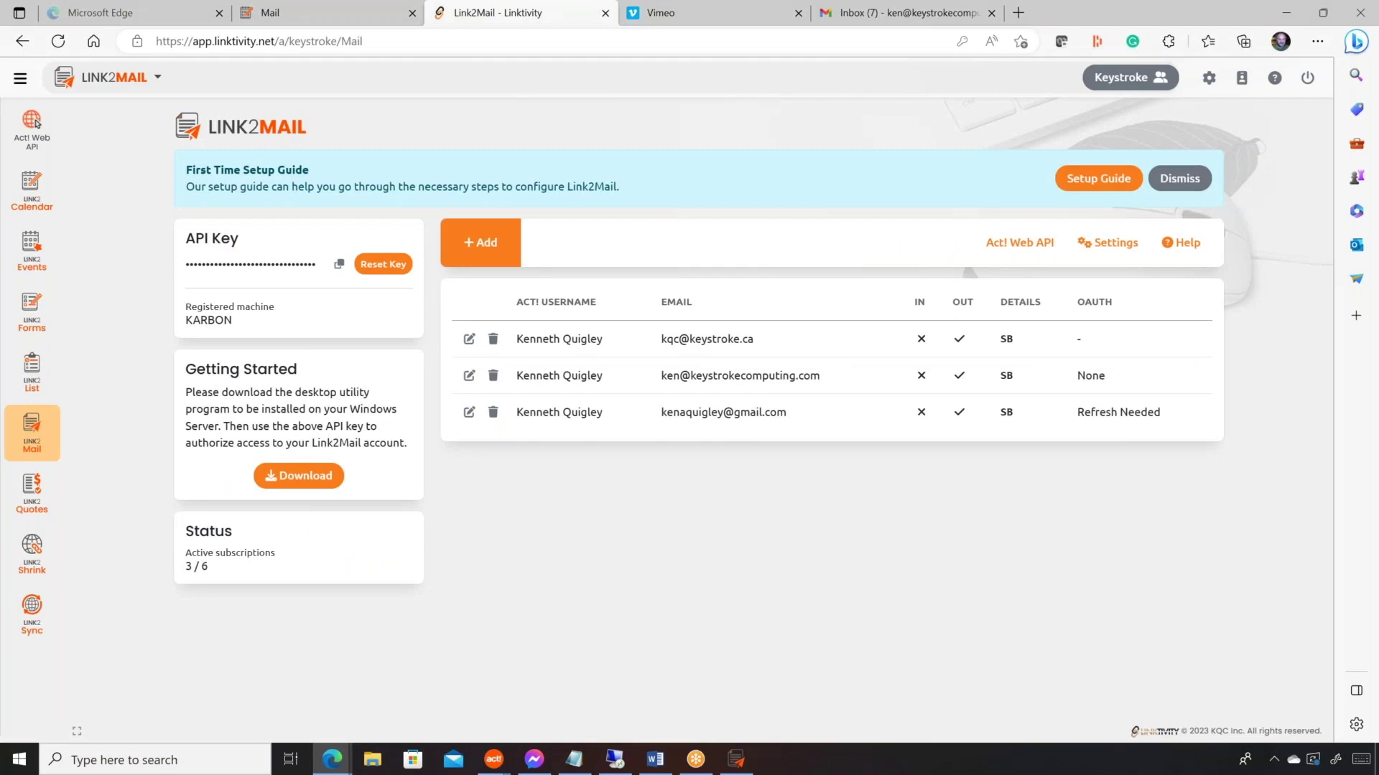
left_click(308, 9)
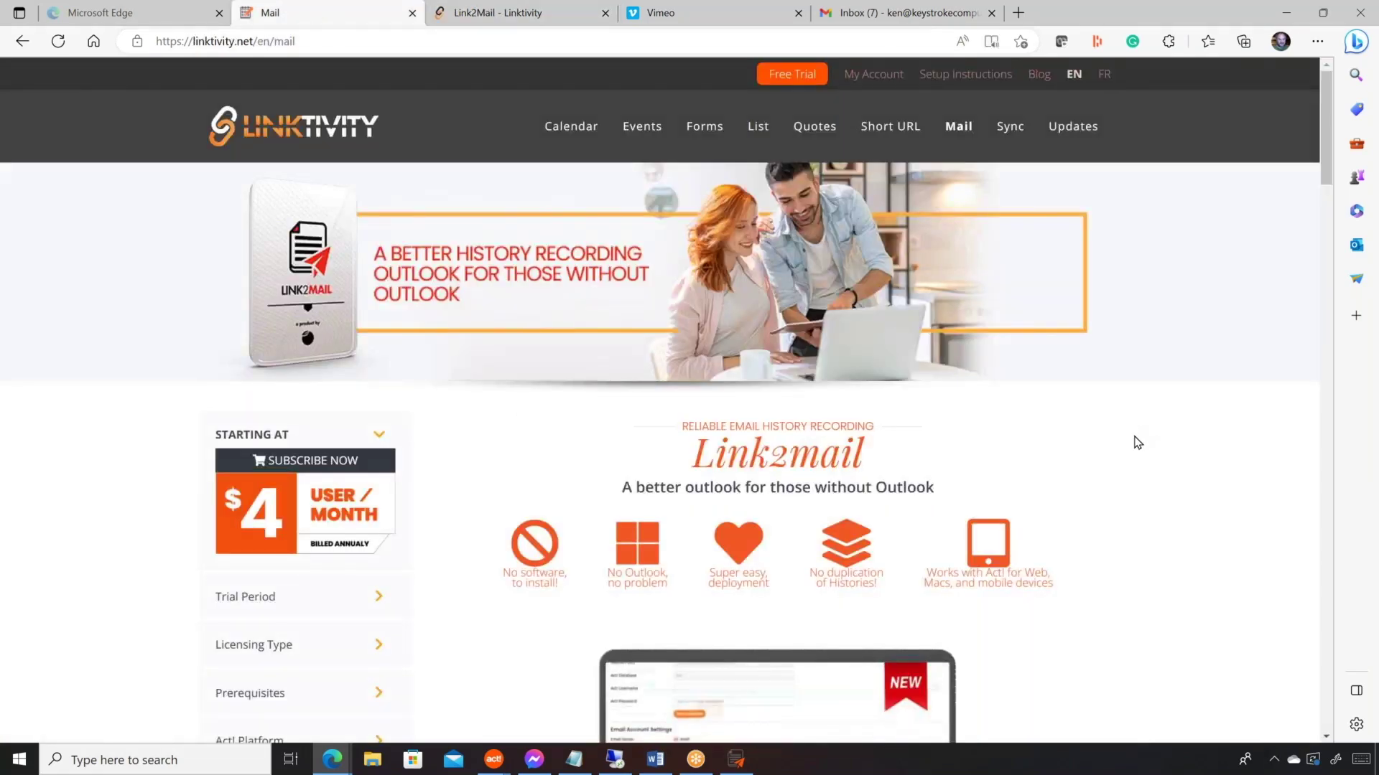
scroll(1137, 442, "down", 2)
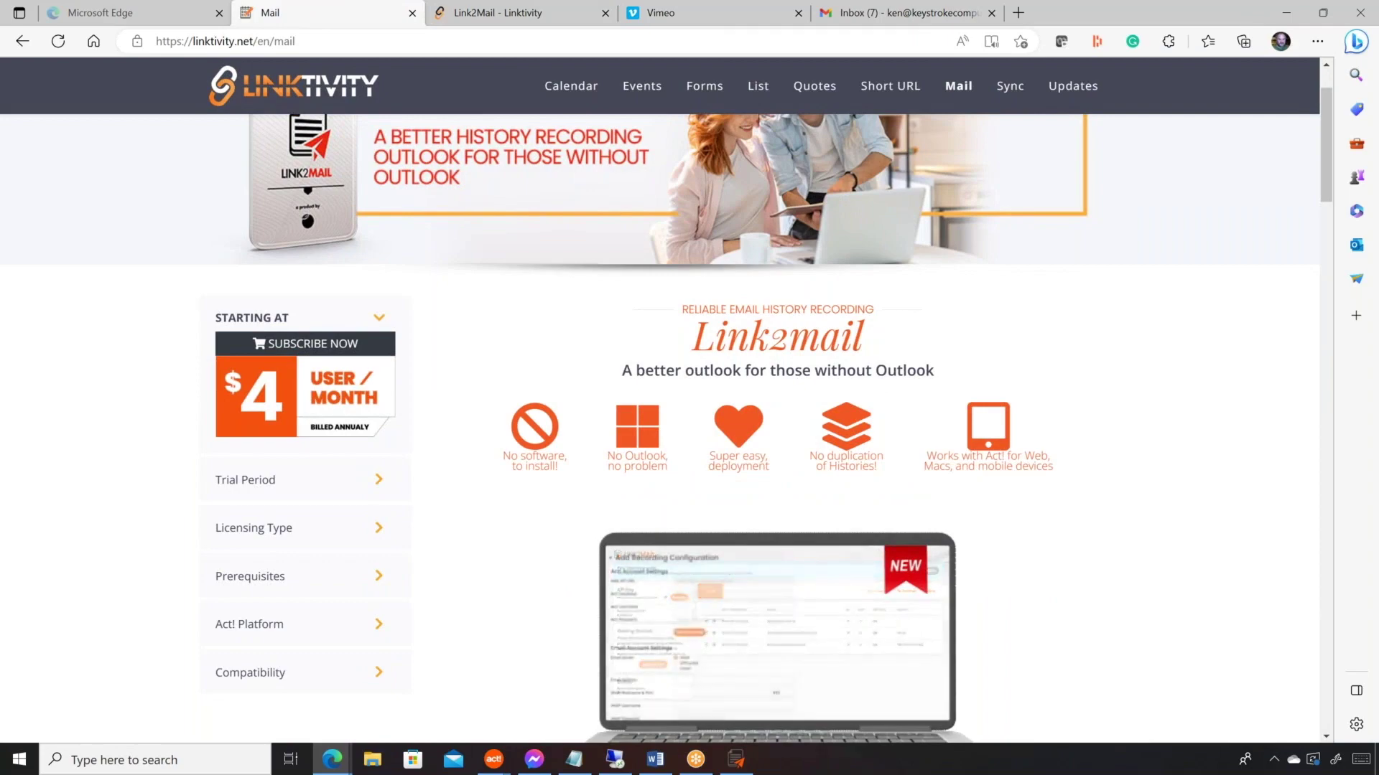
scroll(1118, 525, "down", 10)
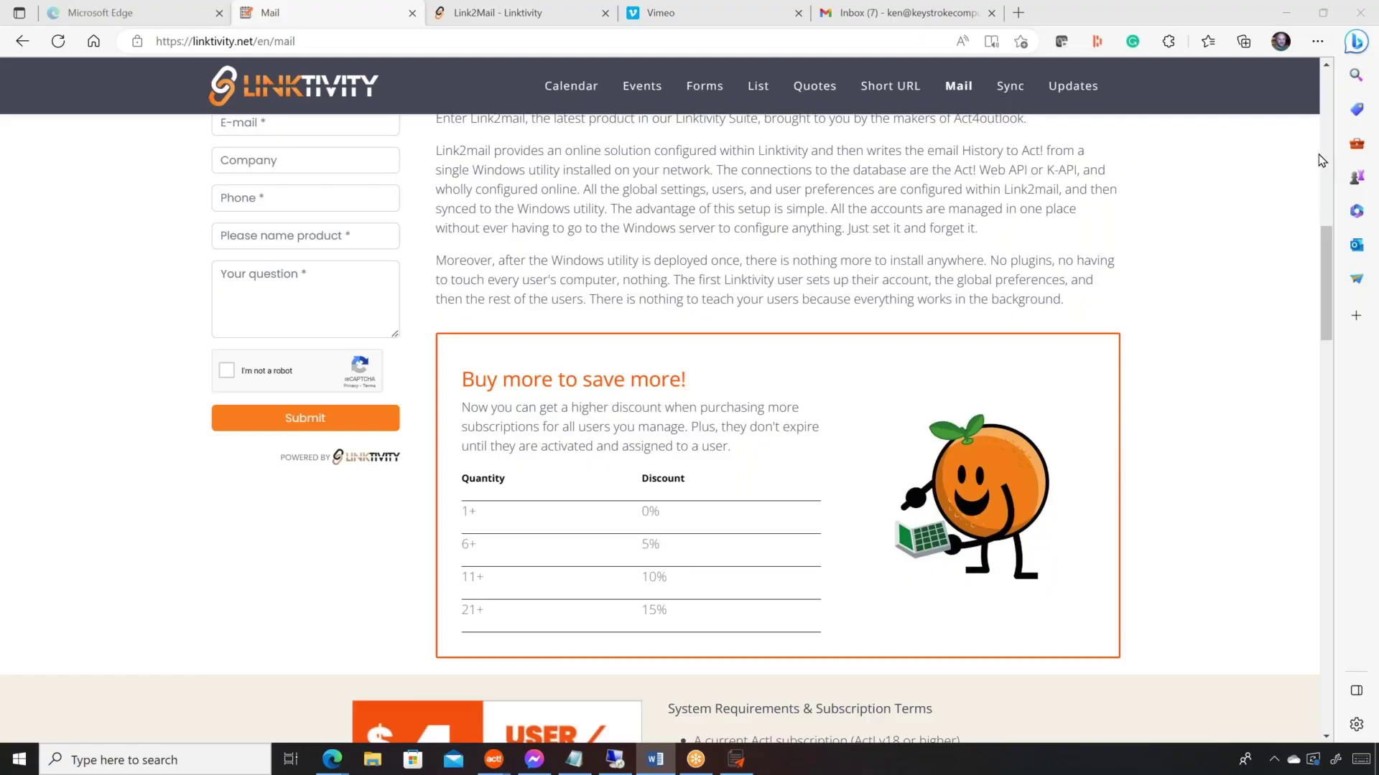
Switch briefly to the remote Act! session, then return to the Link2Mail - Linktivity dashboard tab
key("alt+Tab")
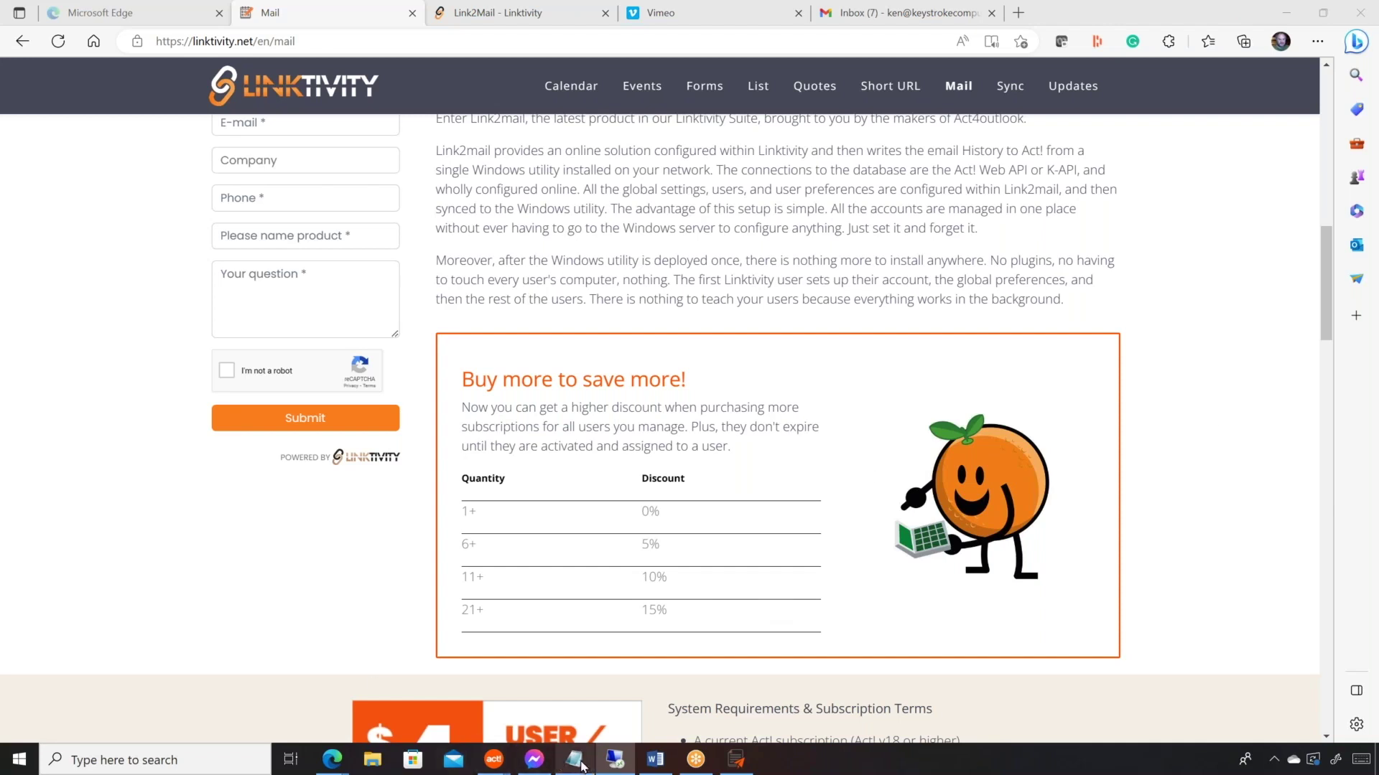
right_click(825, 770)
left_click(655, 759)
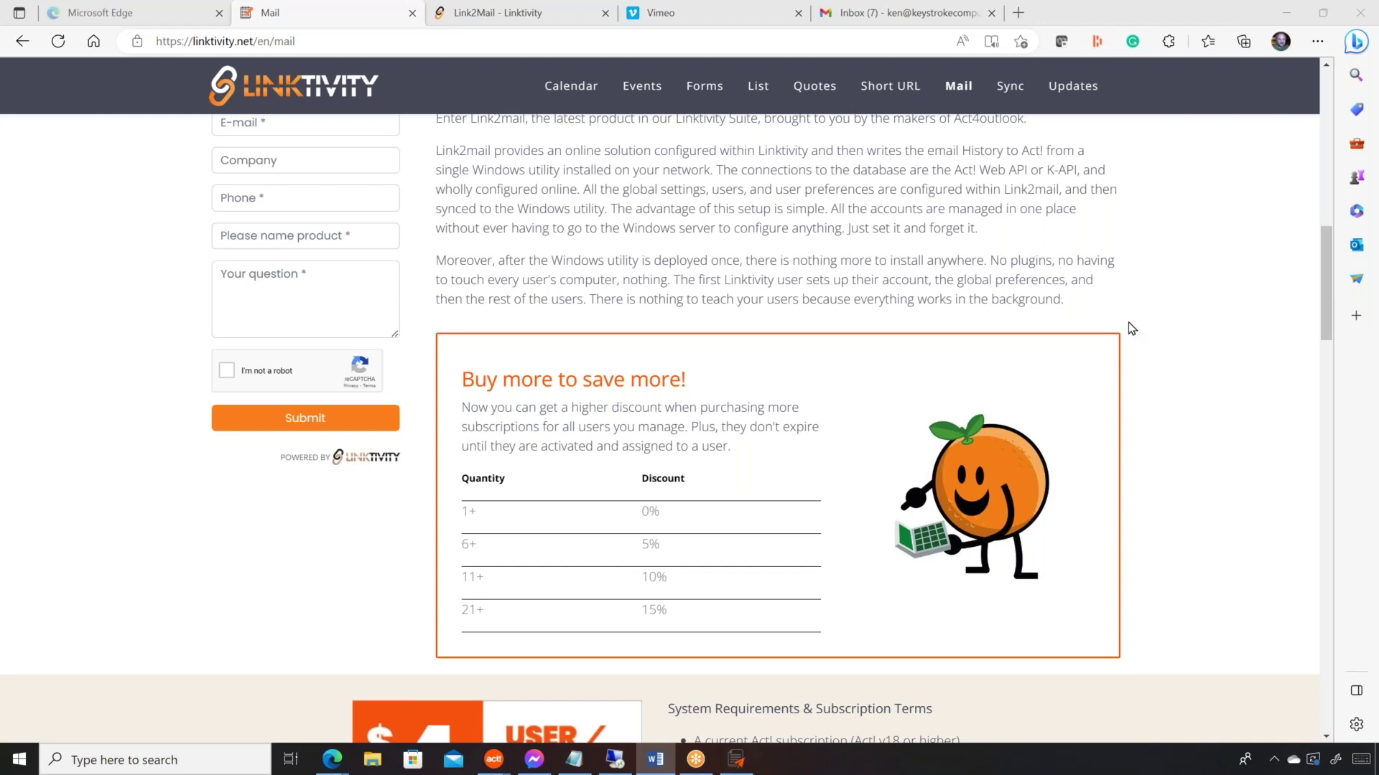
left_click(465, 24)
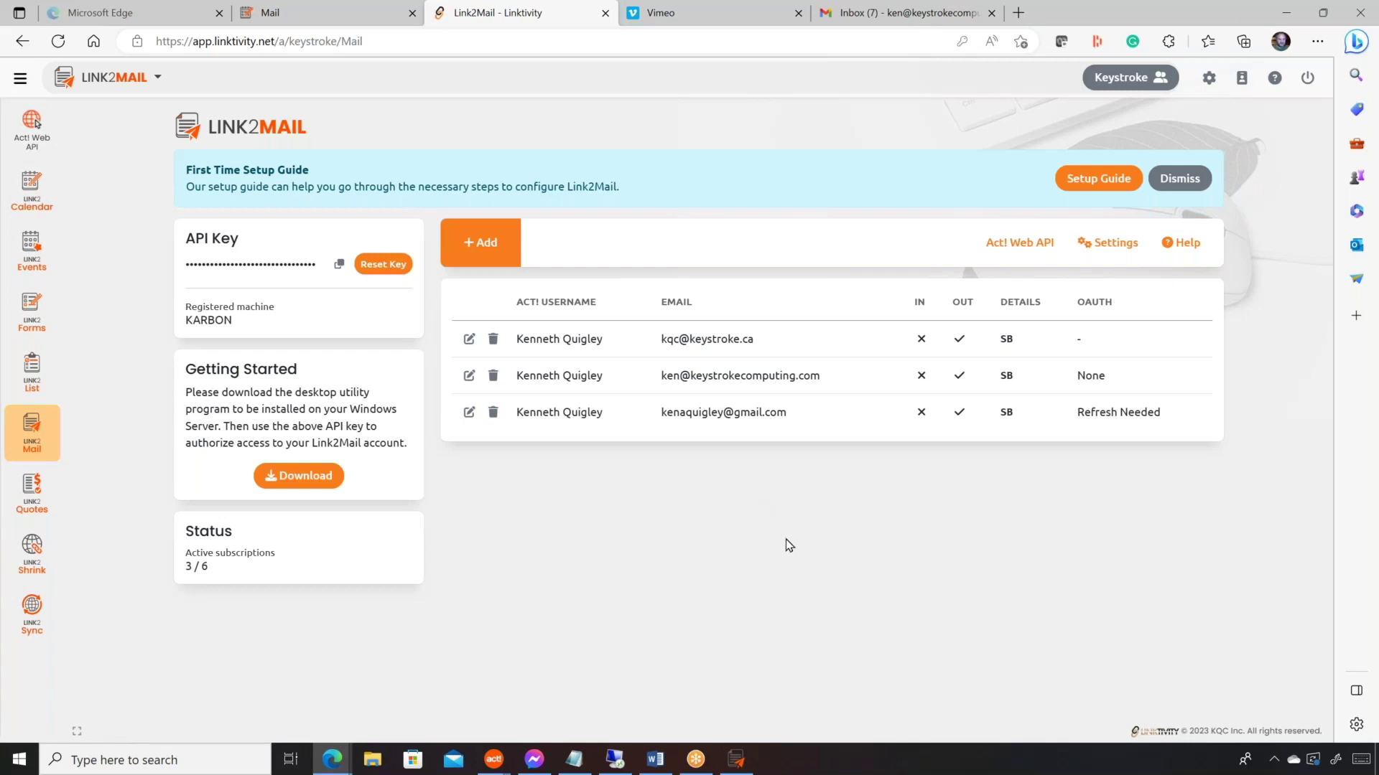
Open the Act! Web API Field Creator with Contacts as the selected table
left_click(1034, 244)
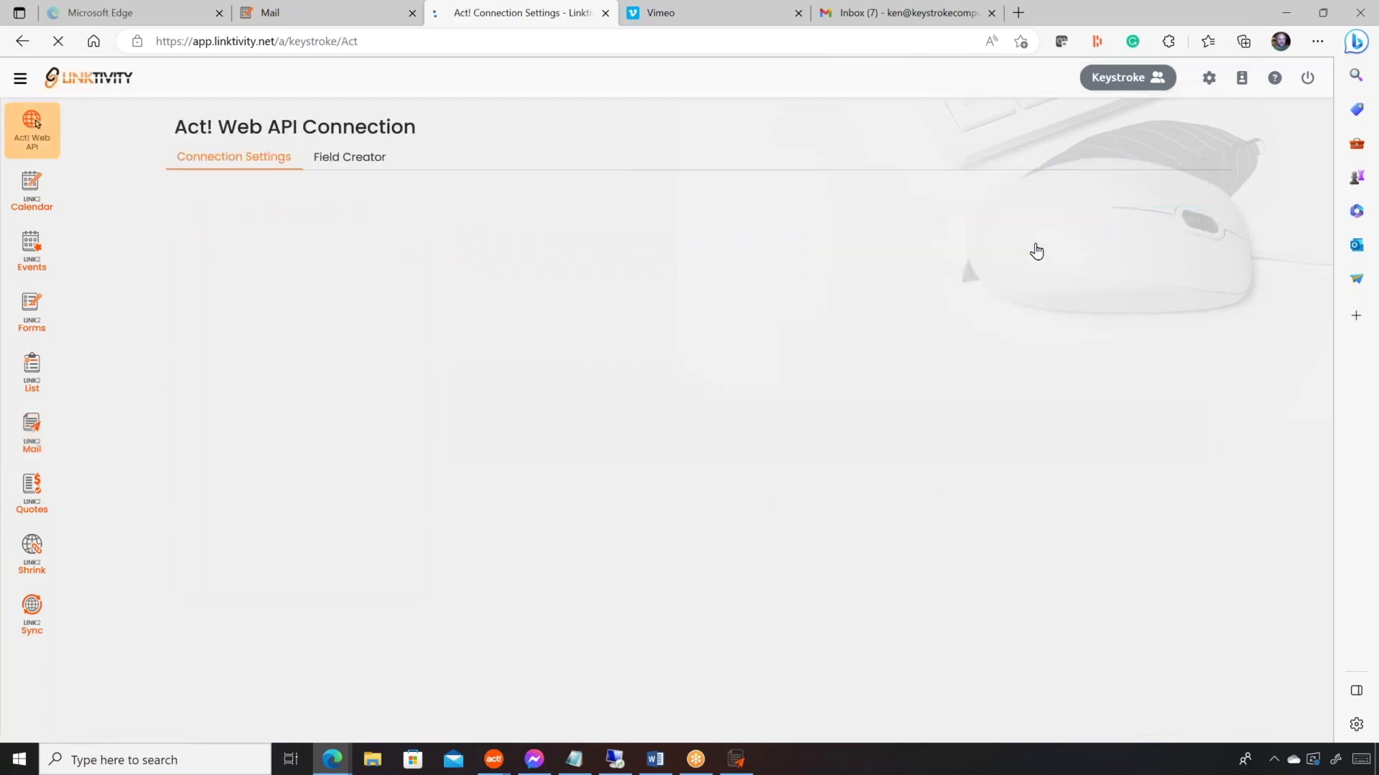
left_click(359, 159)
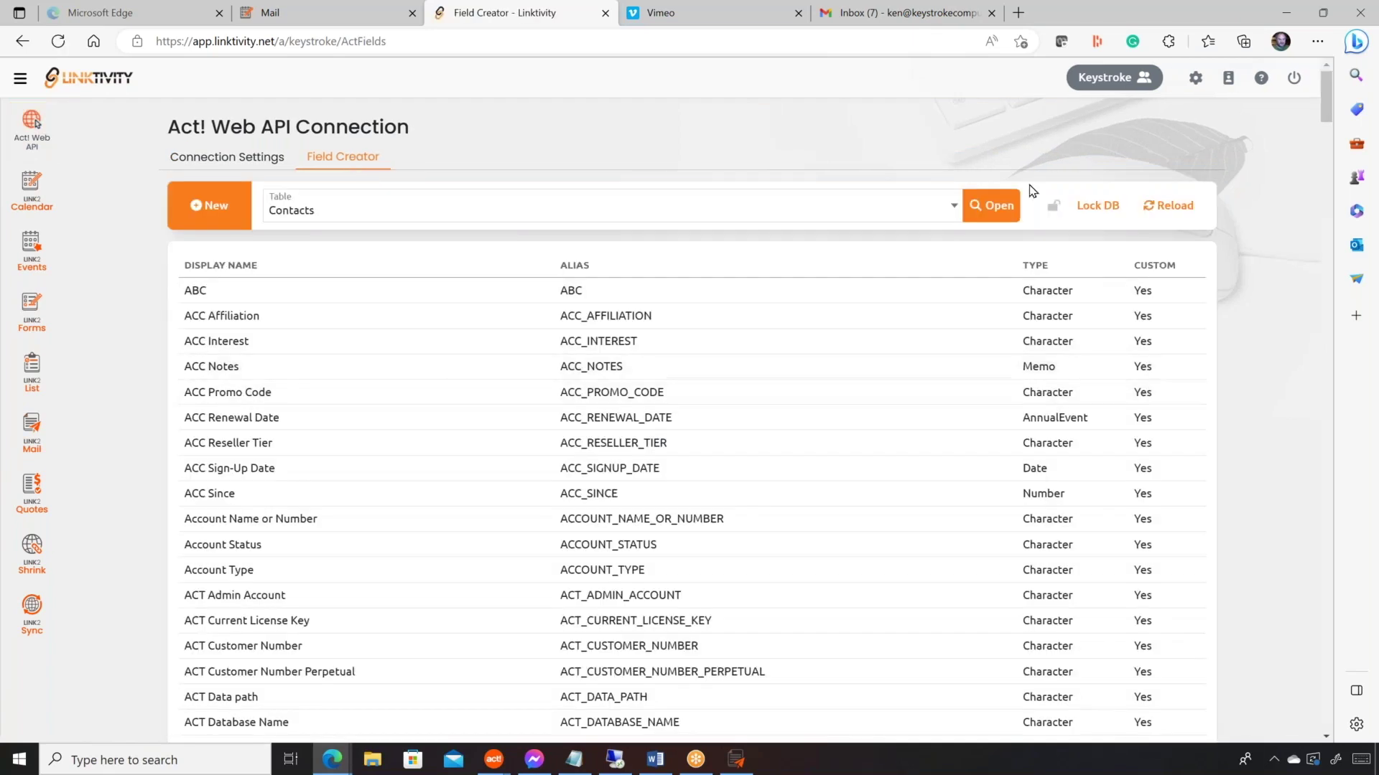
left_click(956, 209)
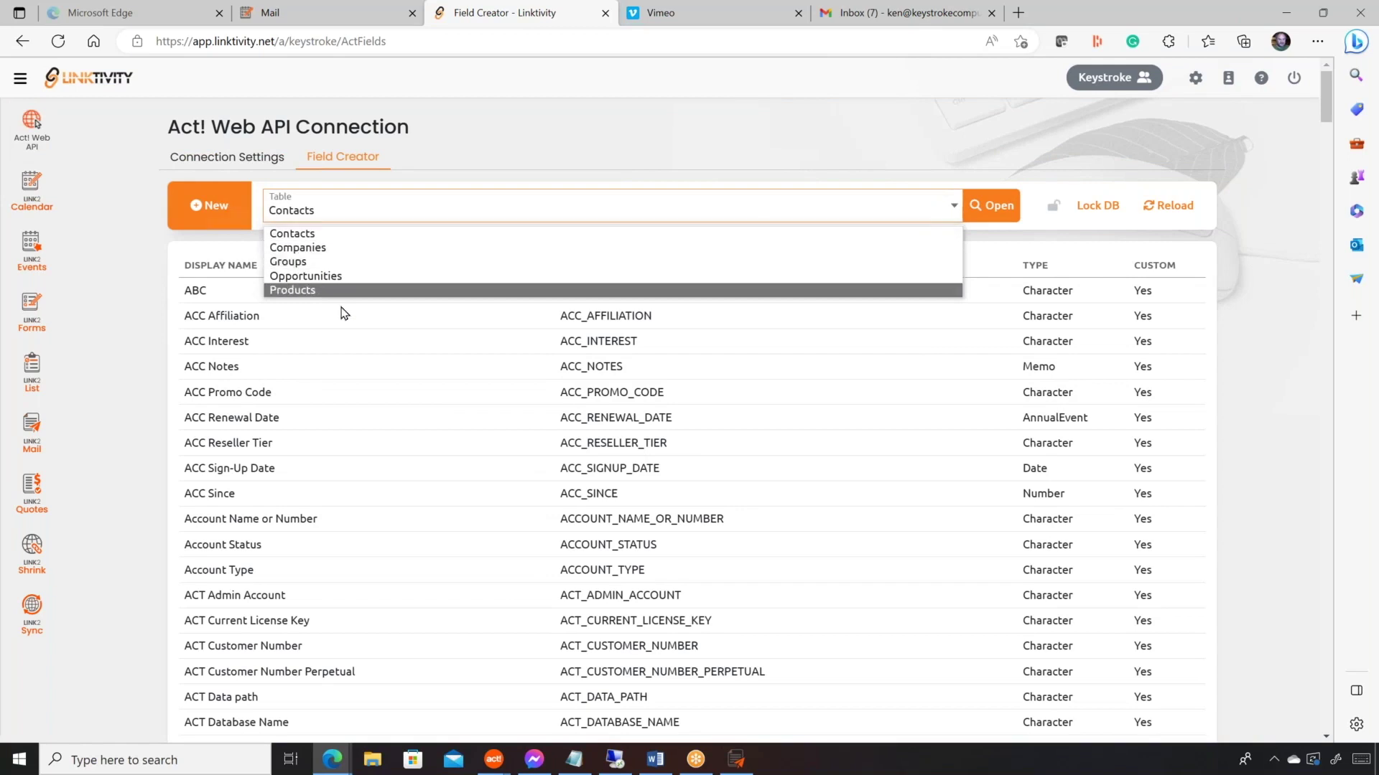
left_click(629, 159)
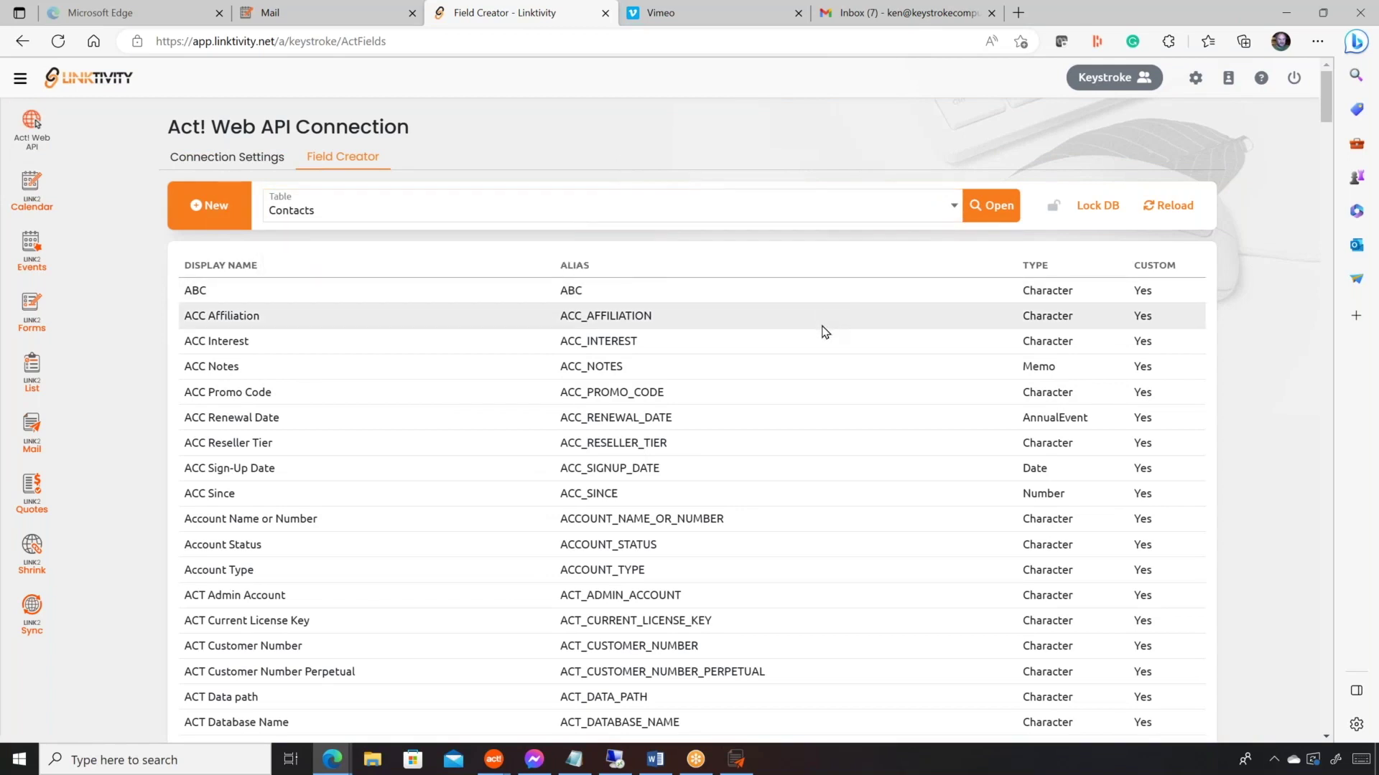
Browse the Contacts field list, then open the Create Field form for a new custom field
scroll(826, 337, "down", 20)
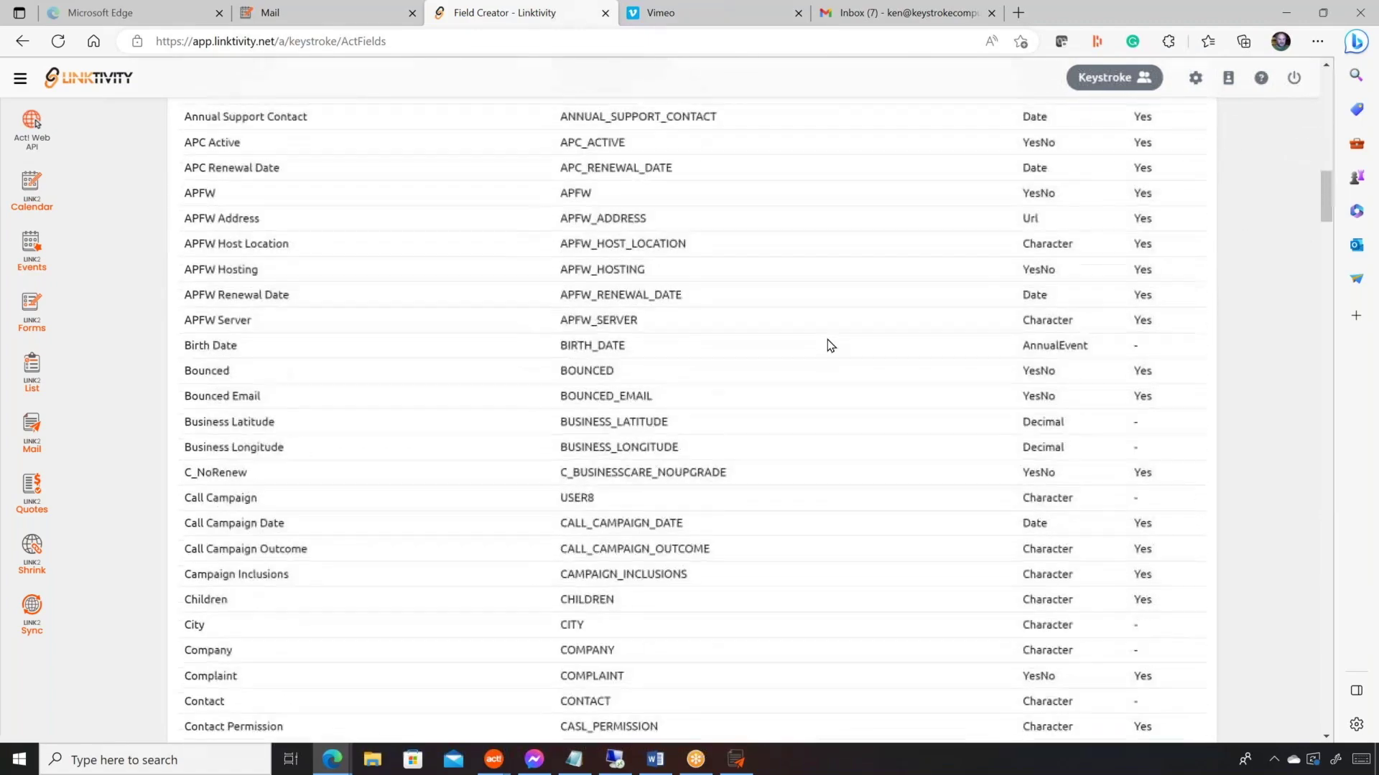
scroll(828, 339, "down", 20)
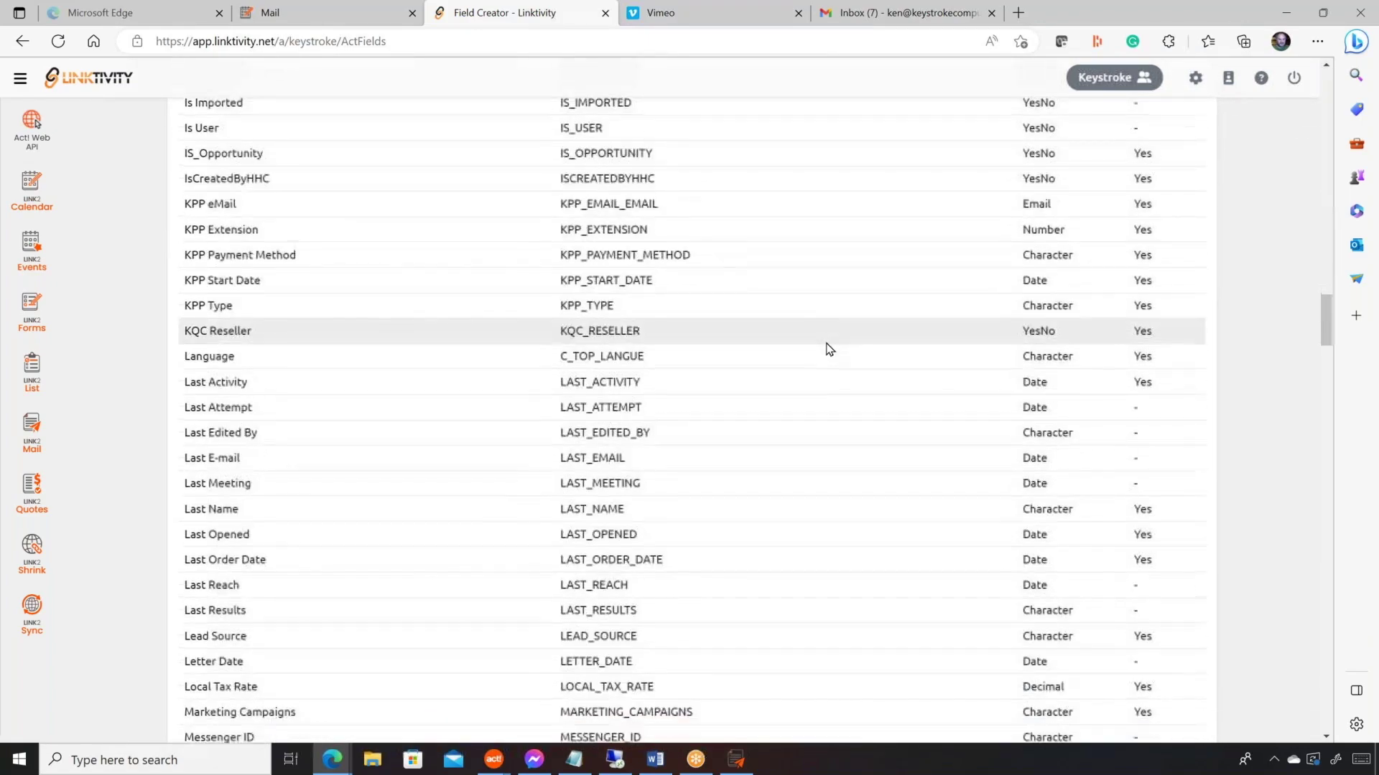
scroll(829, 349, "down", 20)
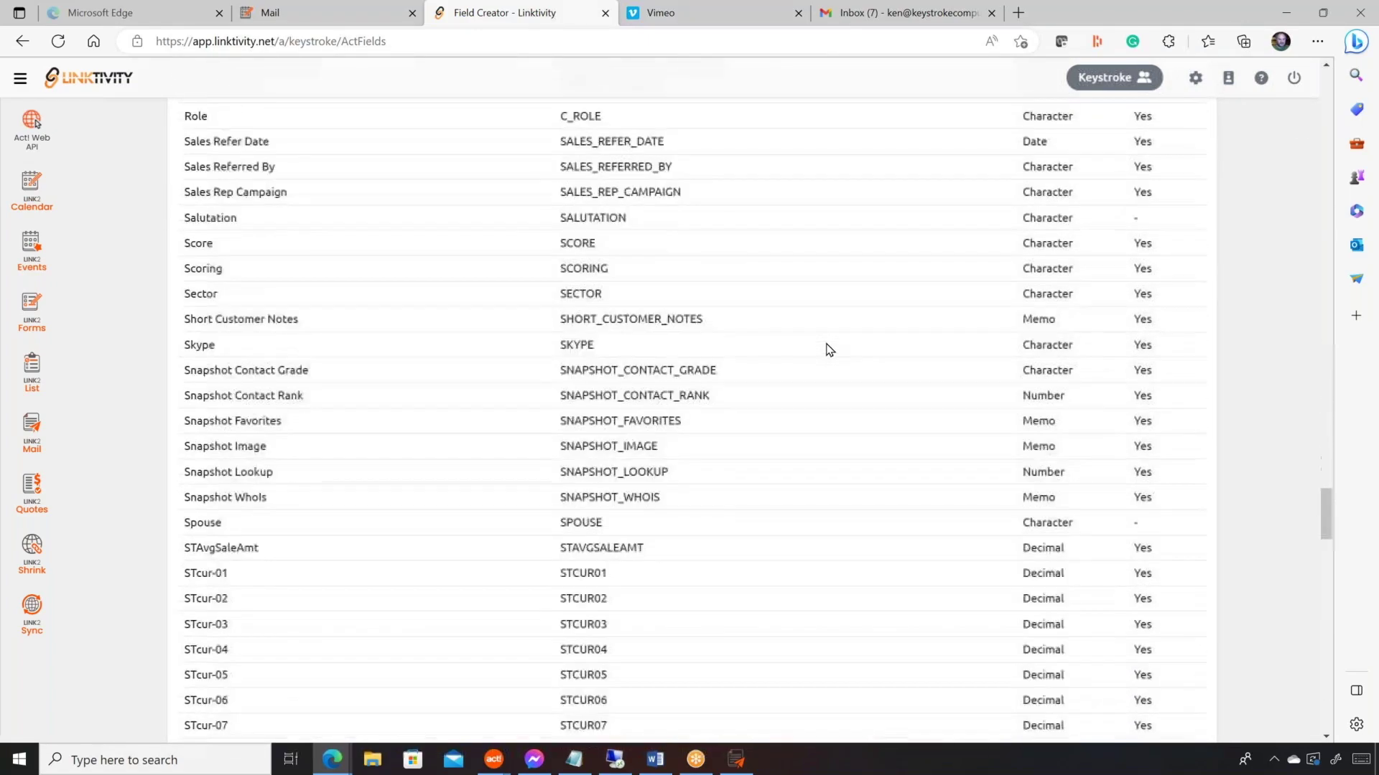
scroll(830, 350, "down", 10)
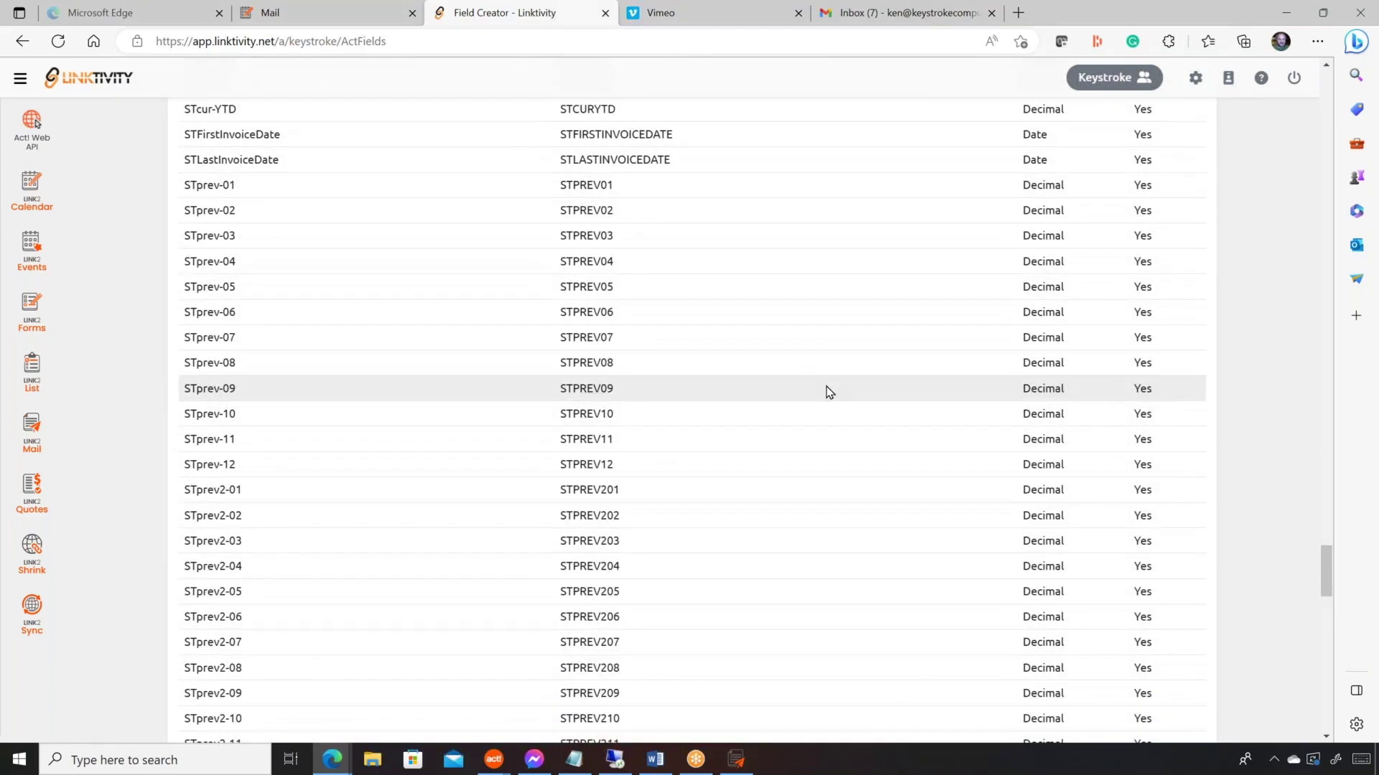
scroll(829, 391, "up", 20)
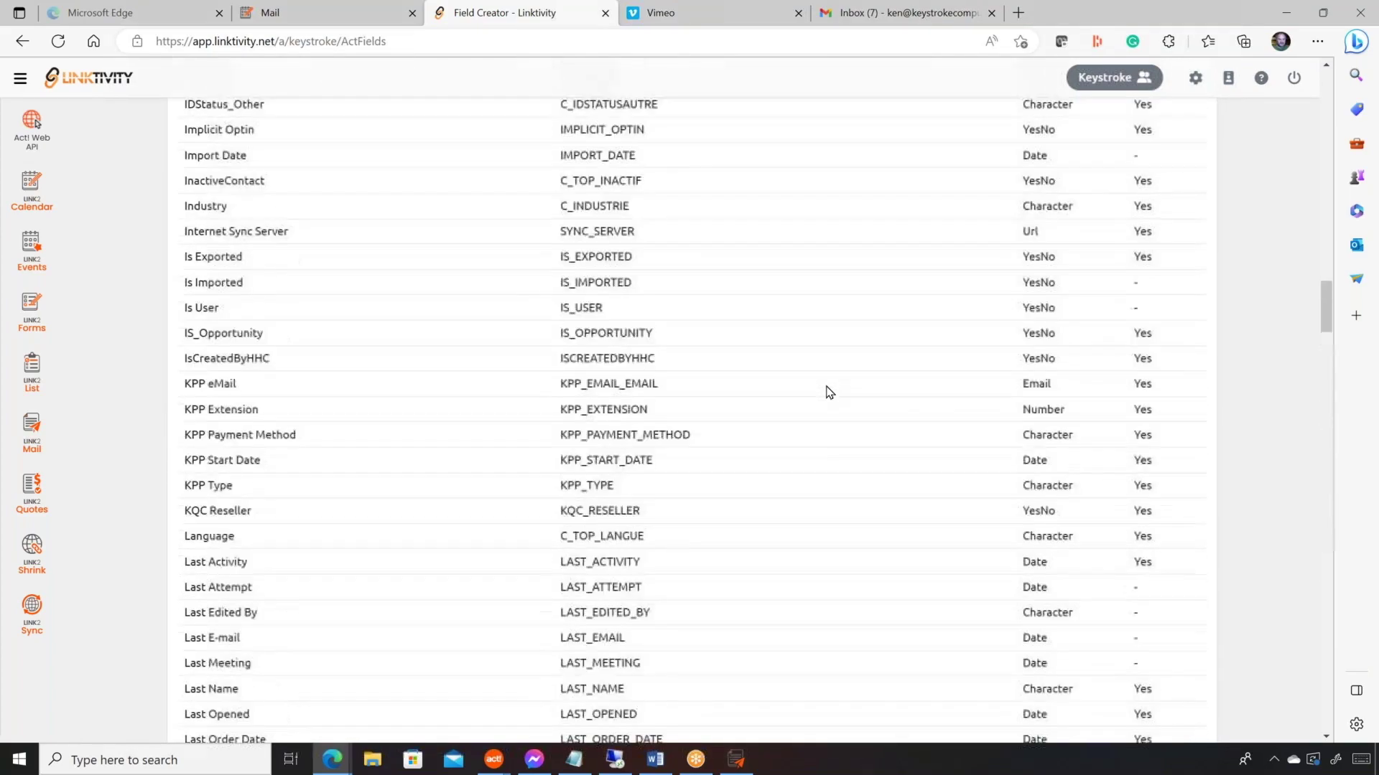
scroll(829, 391, "up", 20)
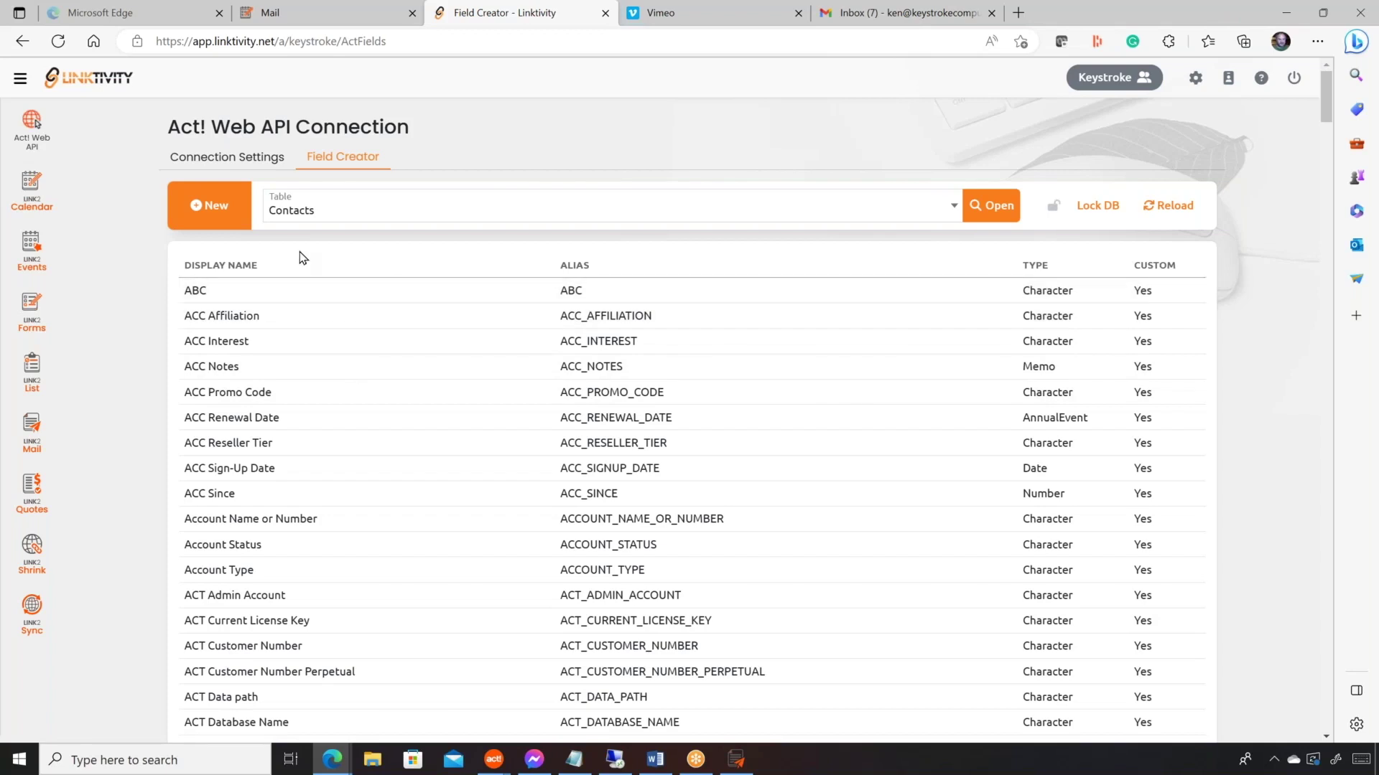
left_click(210, 207)
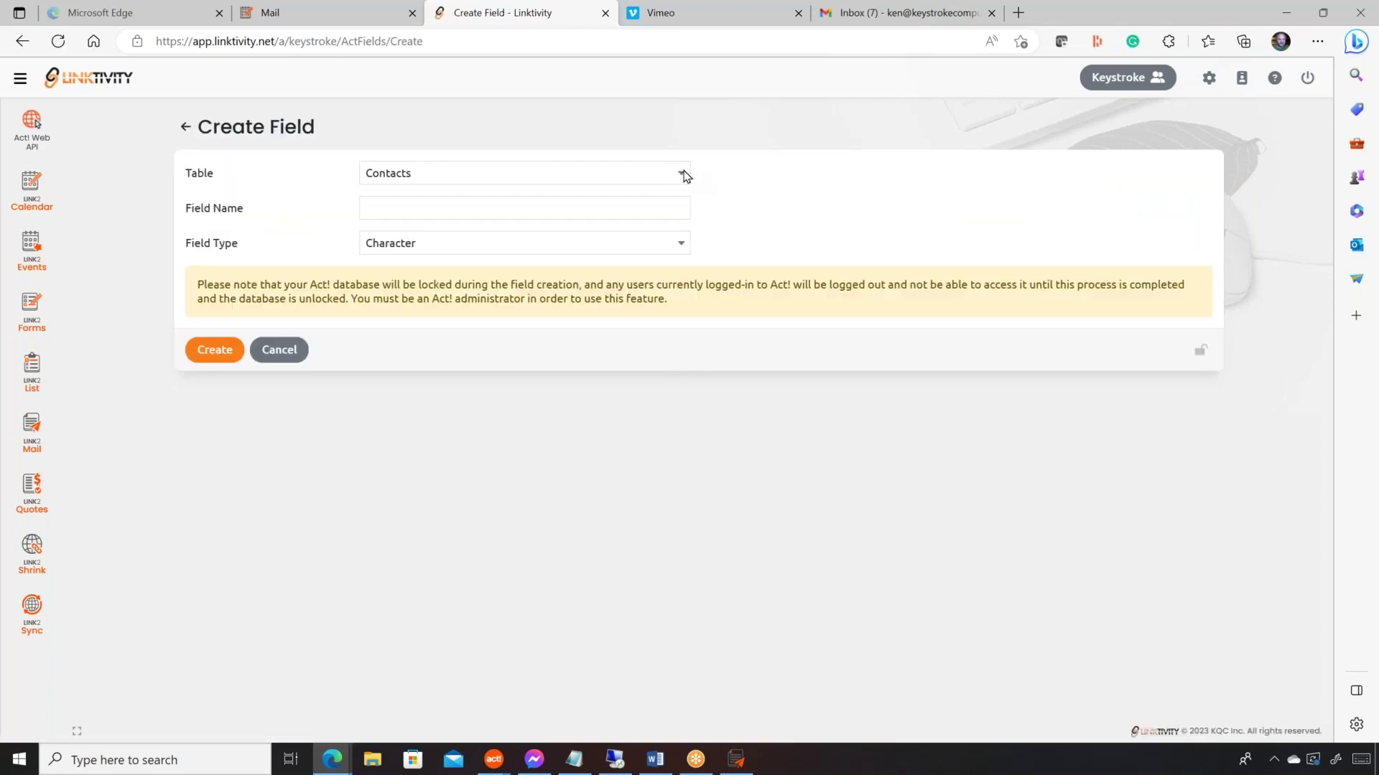
left_click(683, 175)
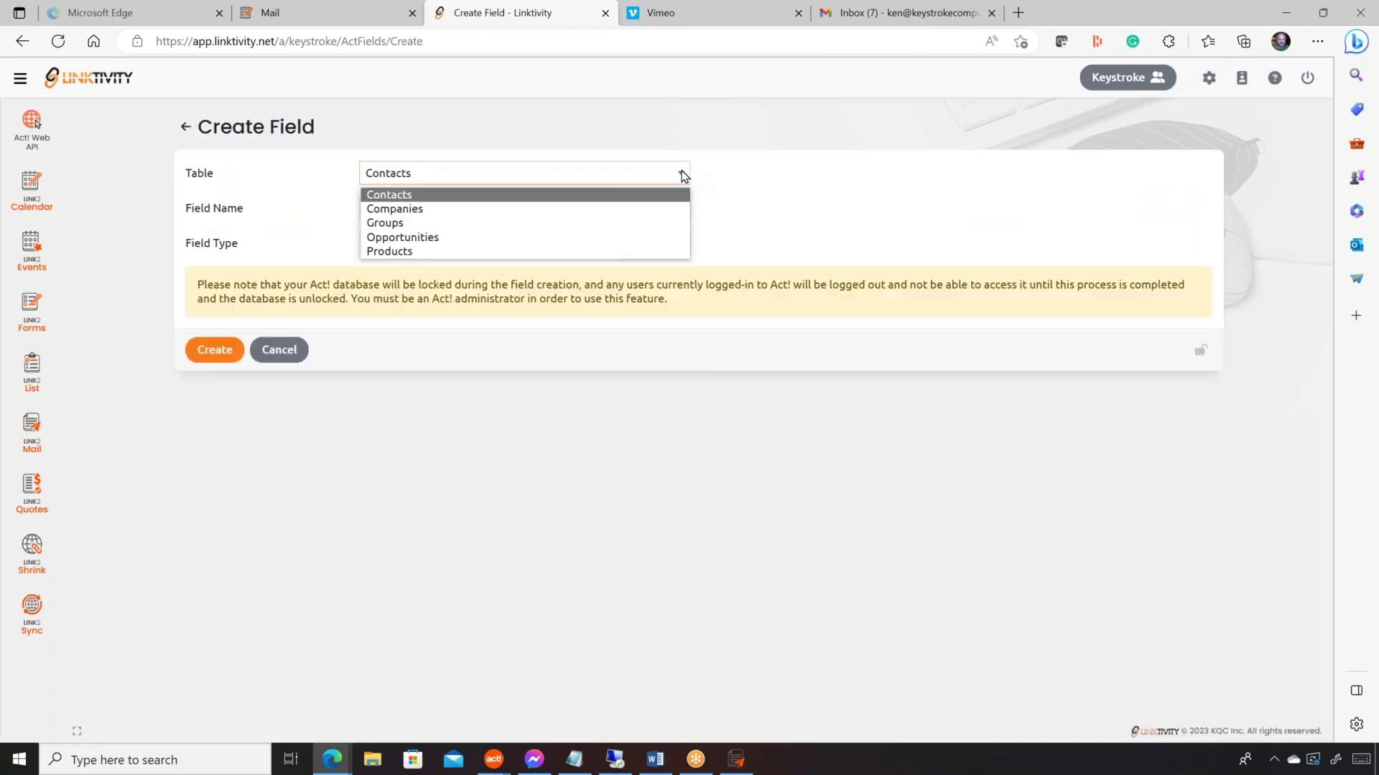
left_click(920, 185)
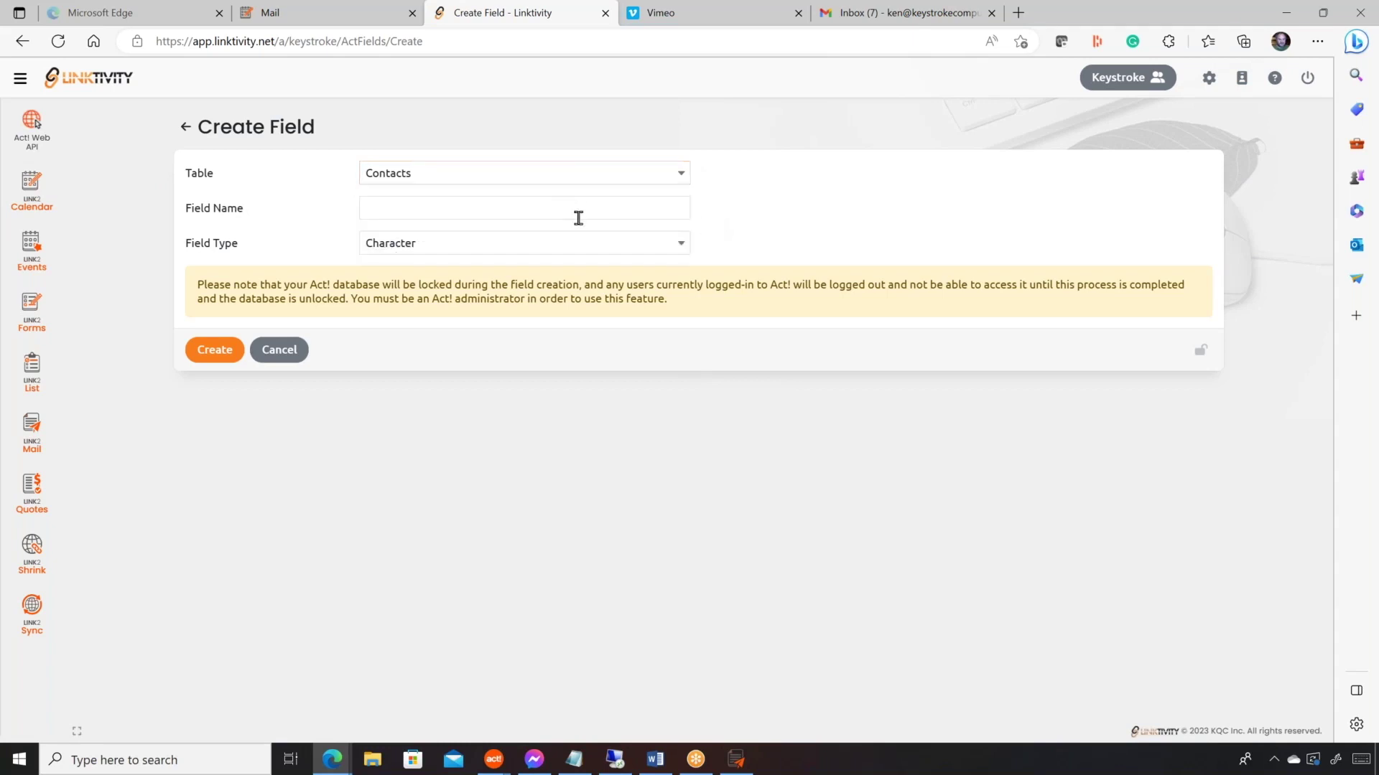
left_click(675, 247)
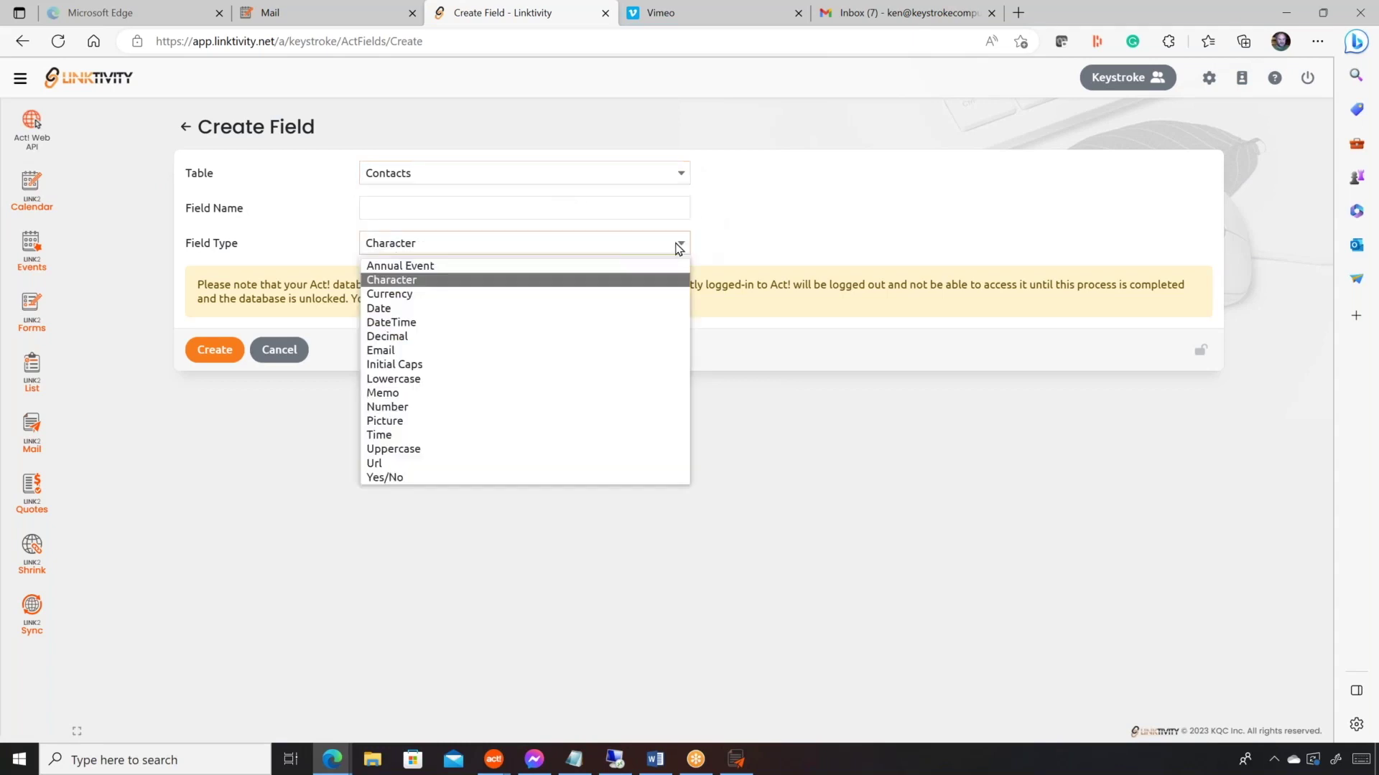
left_click(878, 231)
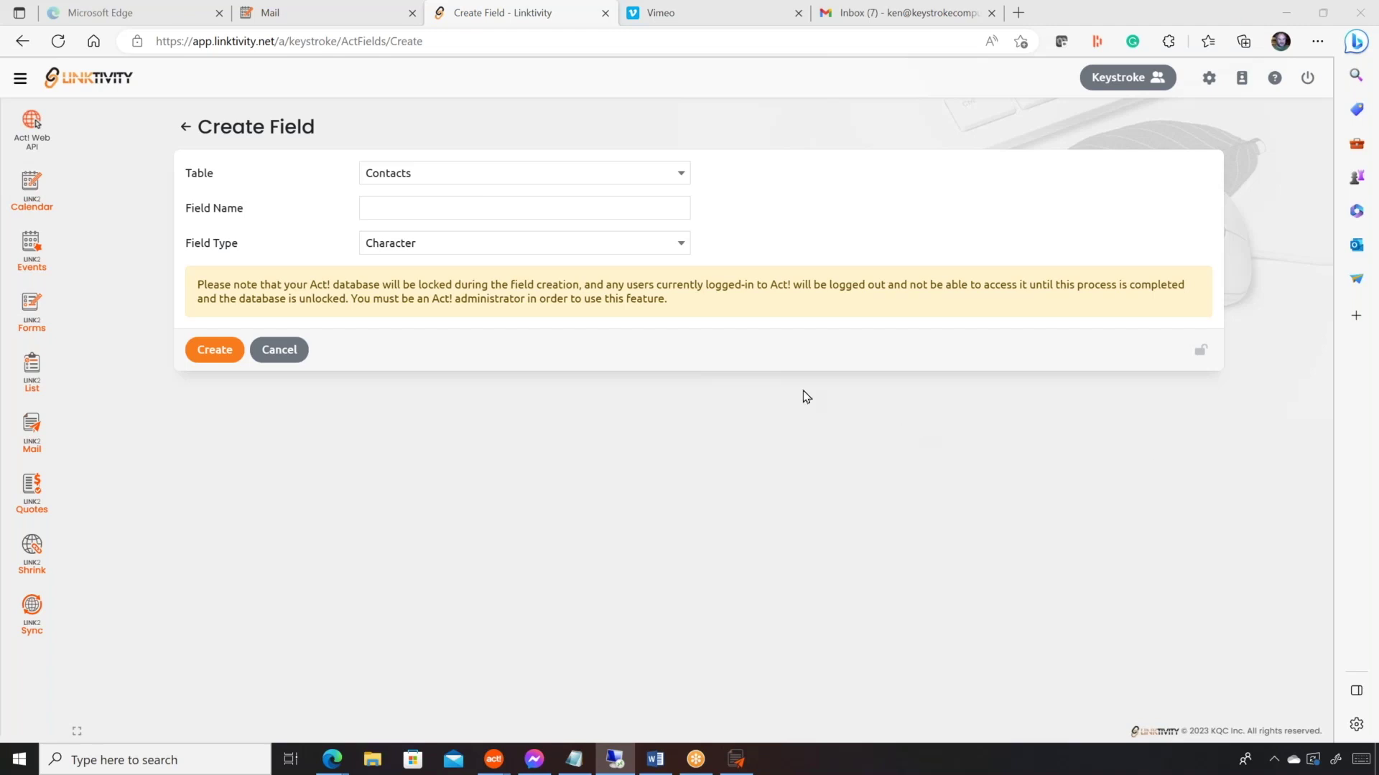
left_click(279, 351)
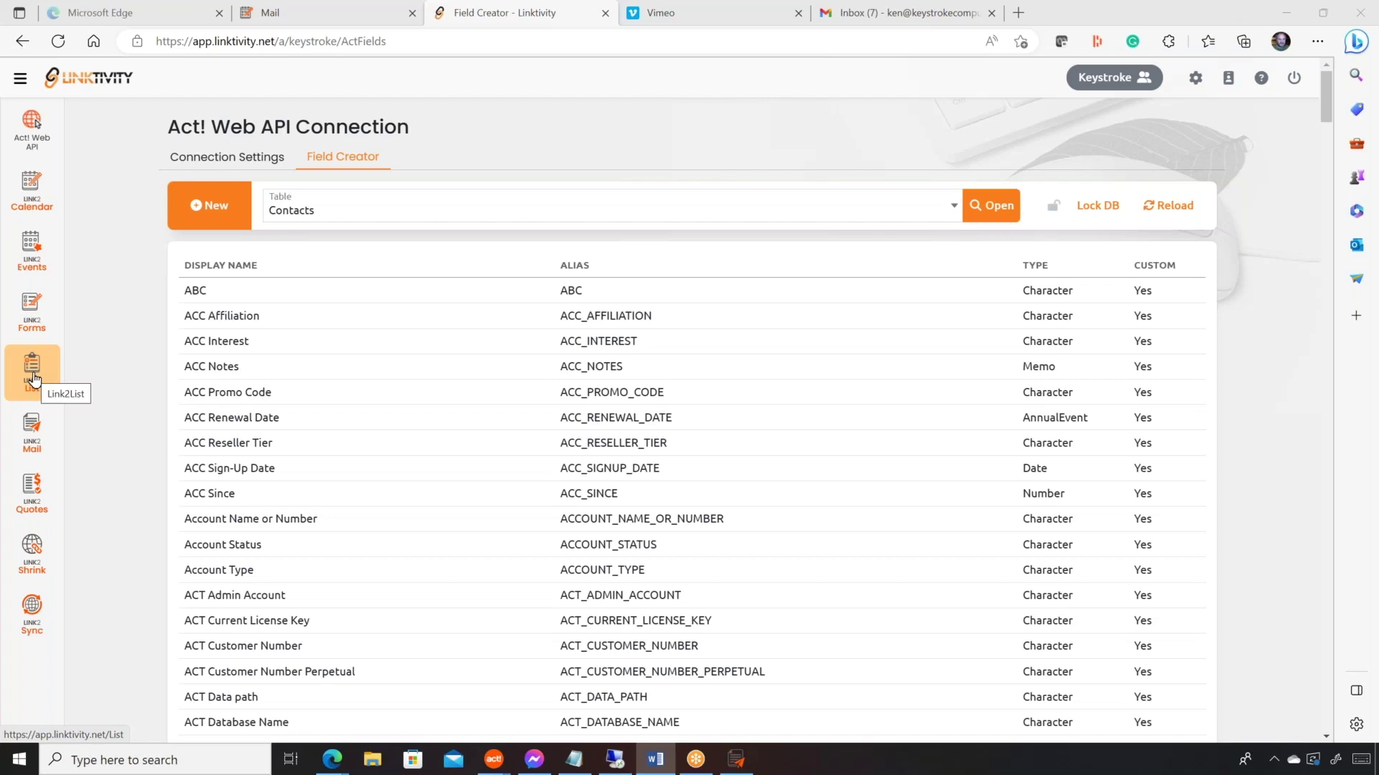
Open Link2List under the other account to show its ten saved contact lists
left_click(34, 379)
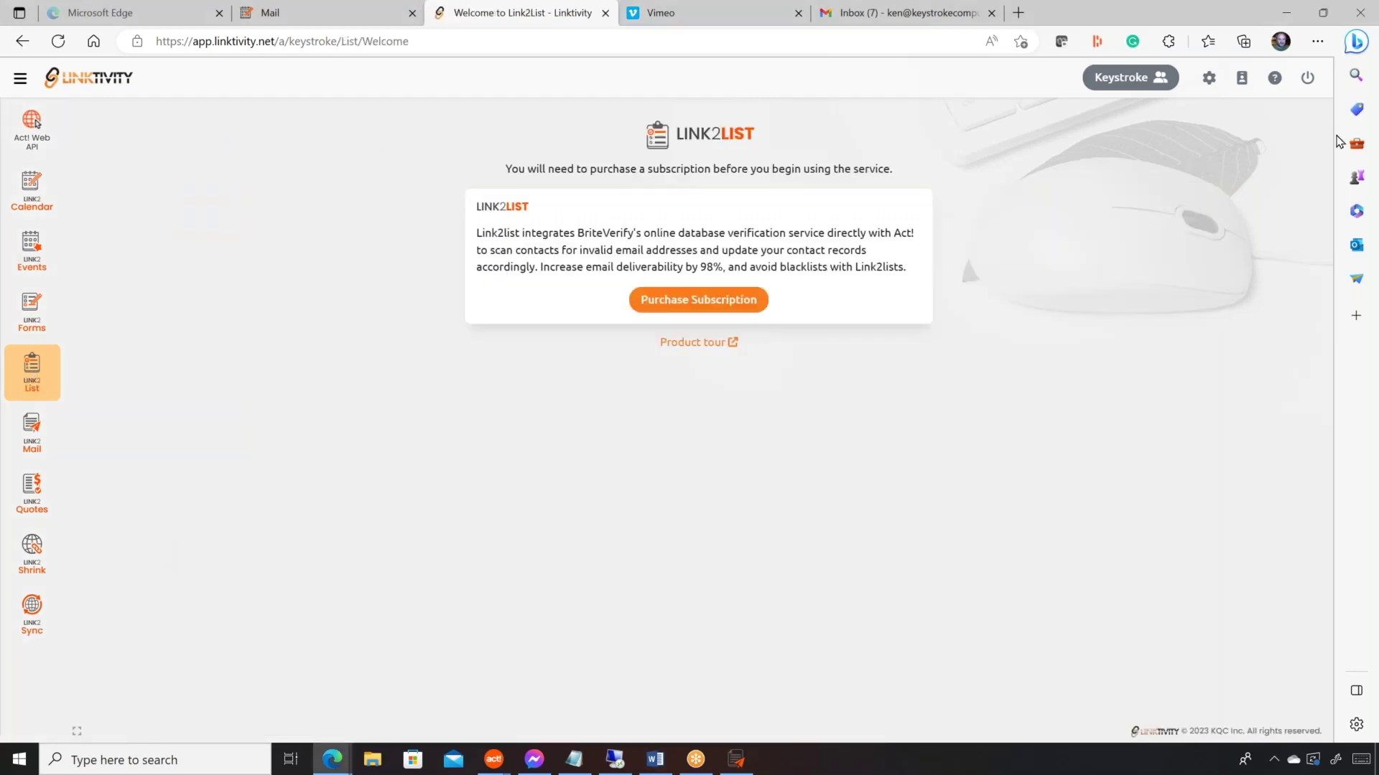
left_click(1147, 86)
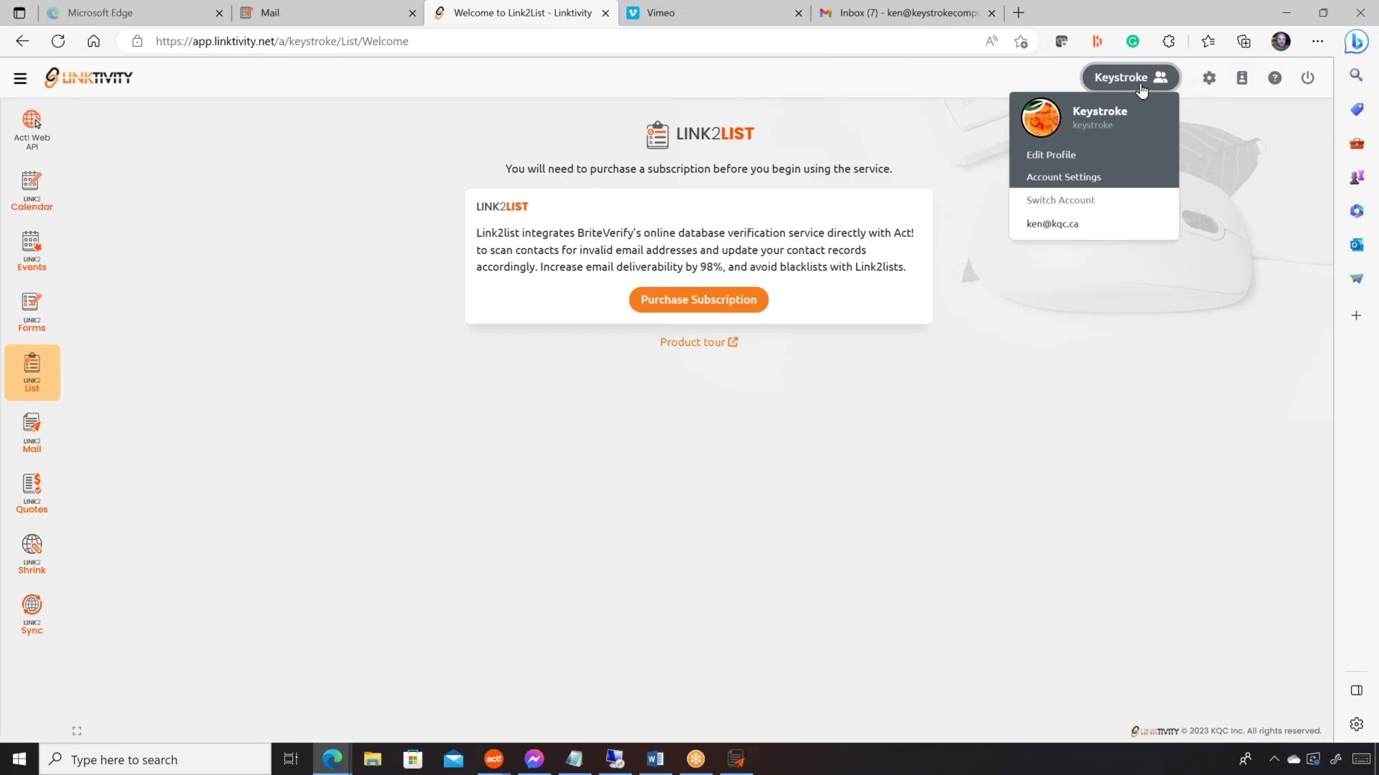
left_click(1082, 227)
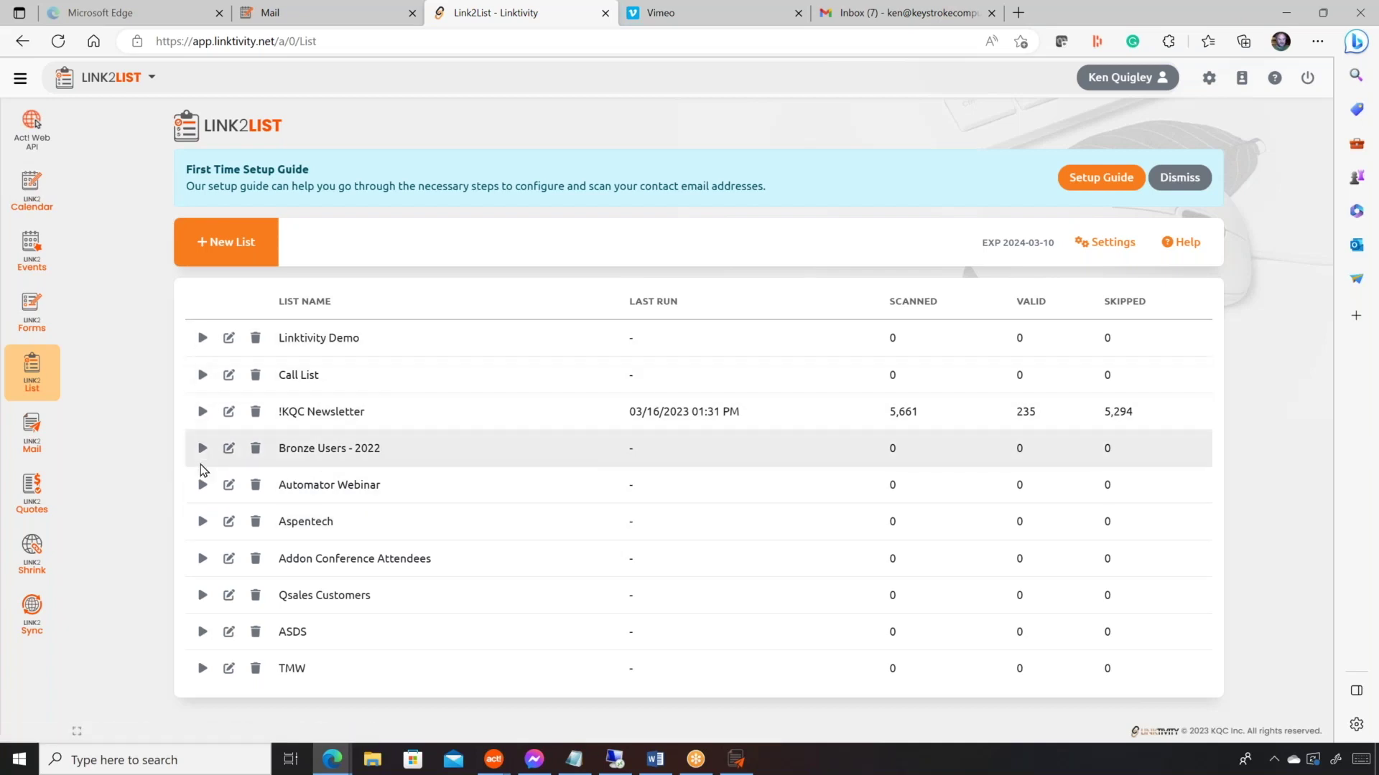
Review the Linktivity Demo list settings: contact group !Call Leadse, automatic verification None
left_click(229, 346)
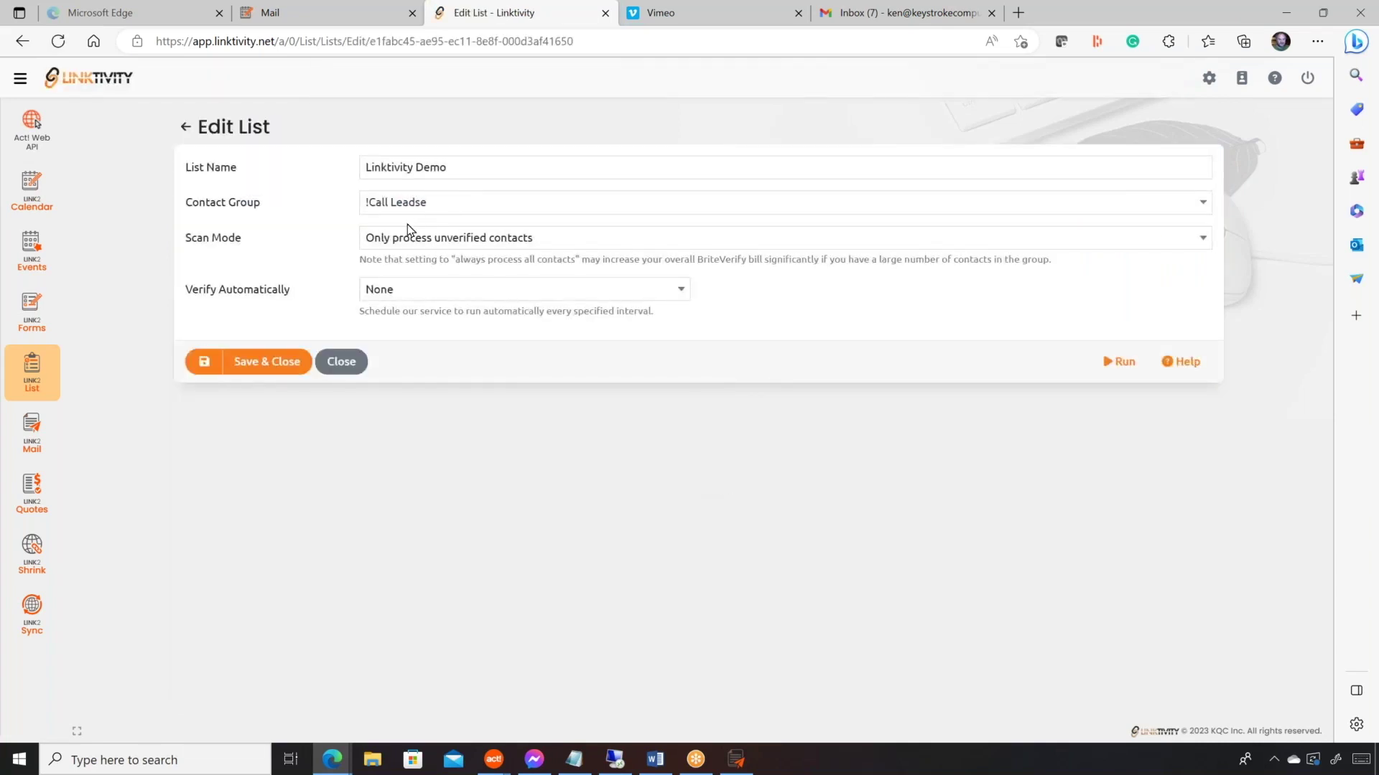
left_click(1204, 206)
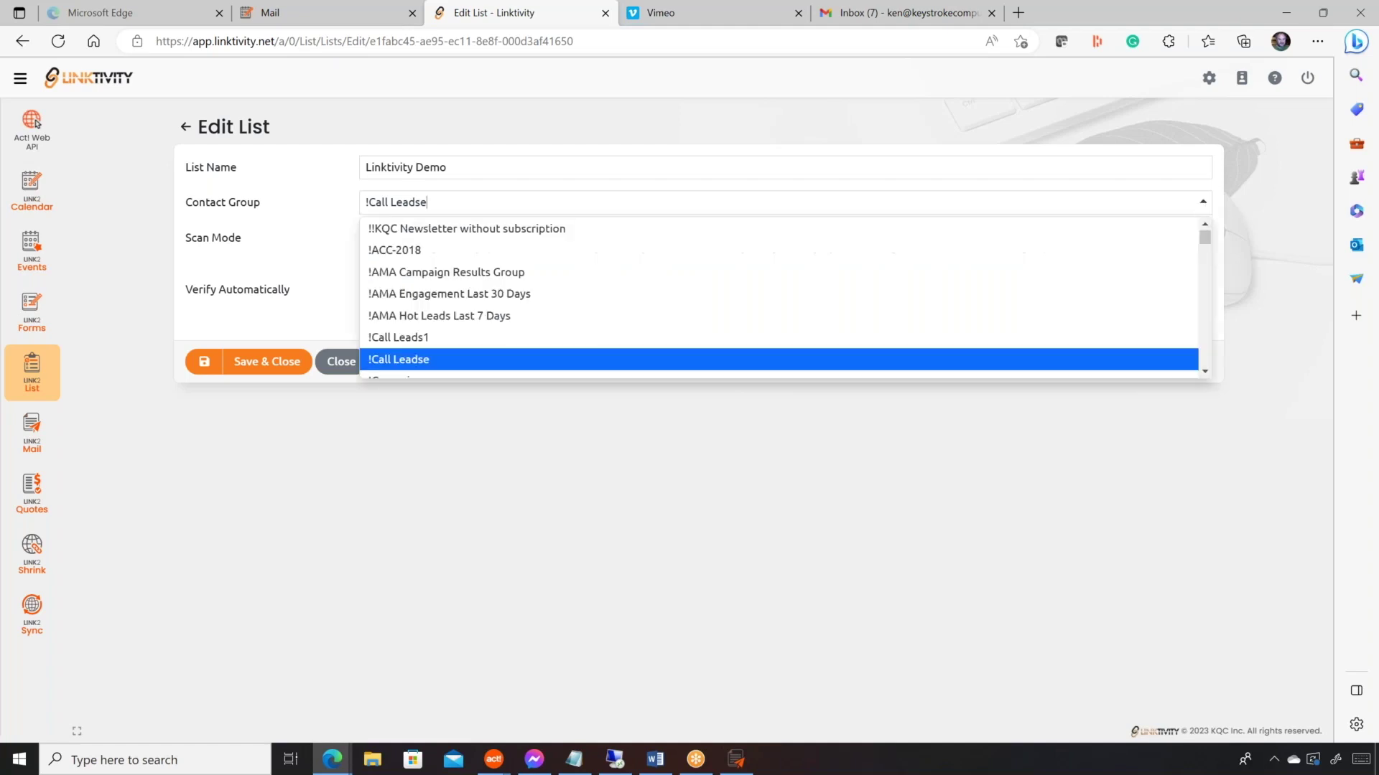
left_click(1279, 251)
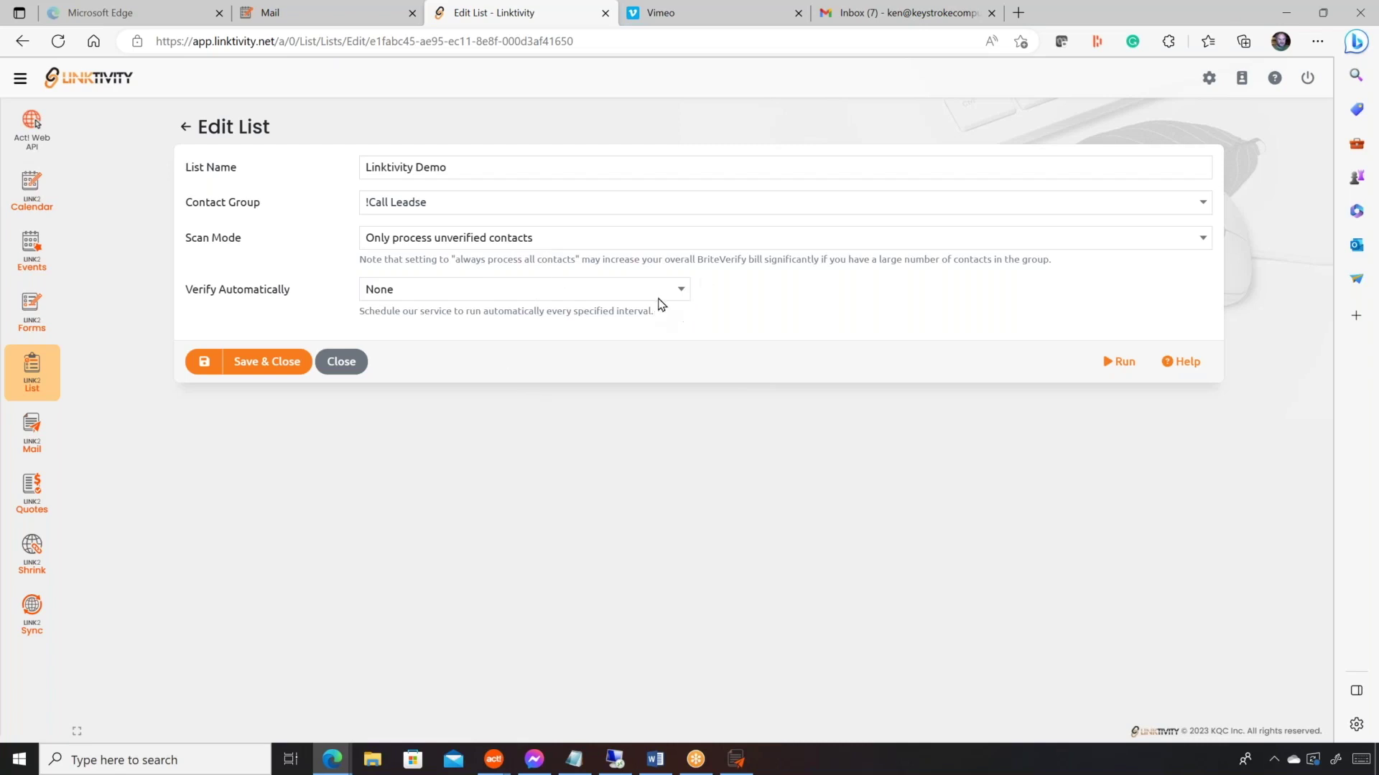
left_click(681, 289)
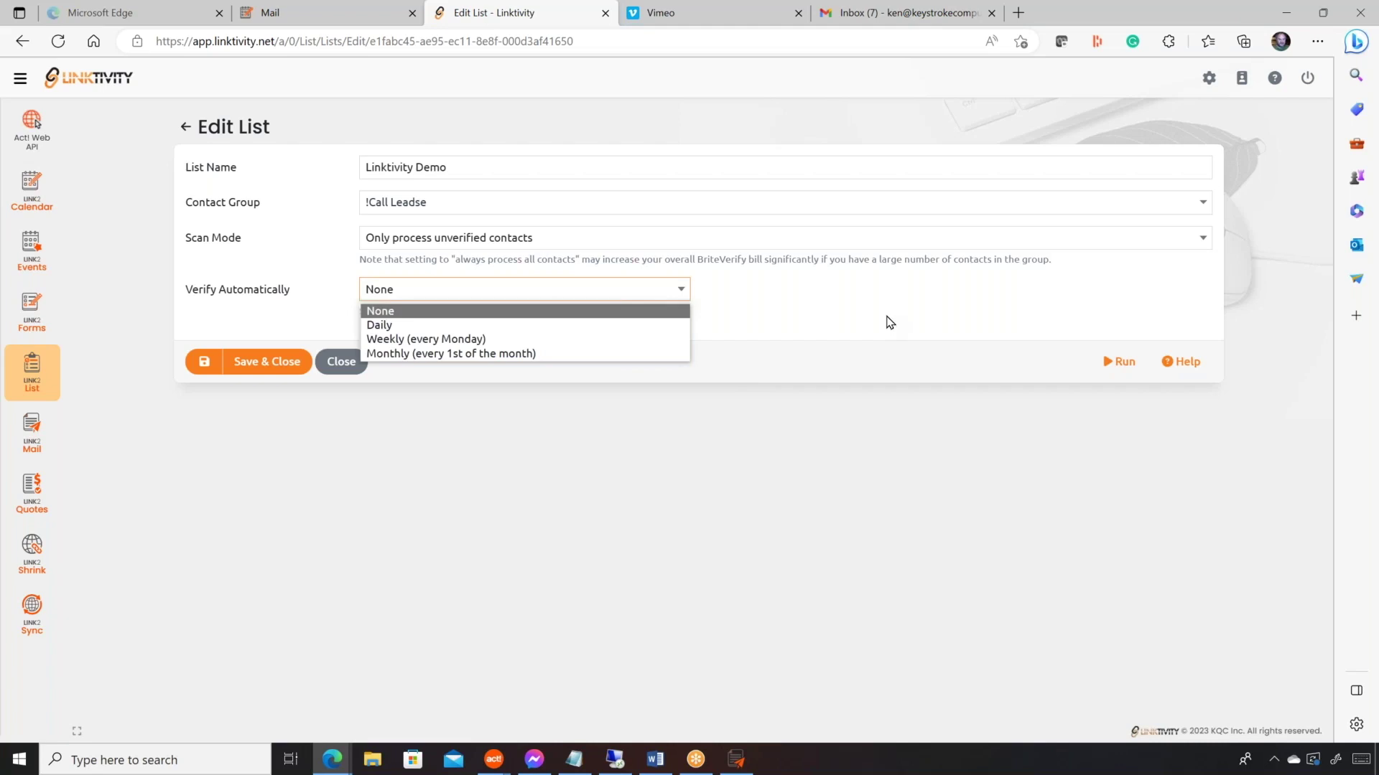
left_click(889, 323)
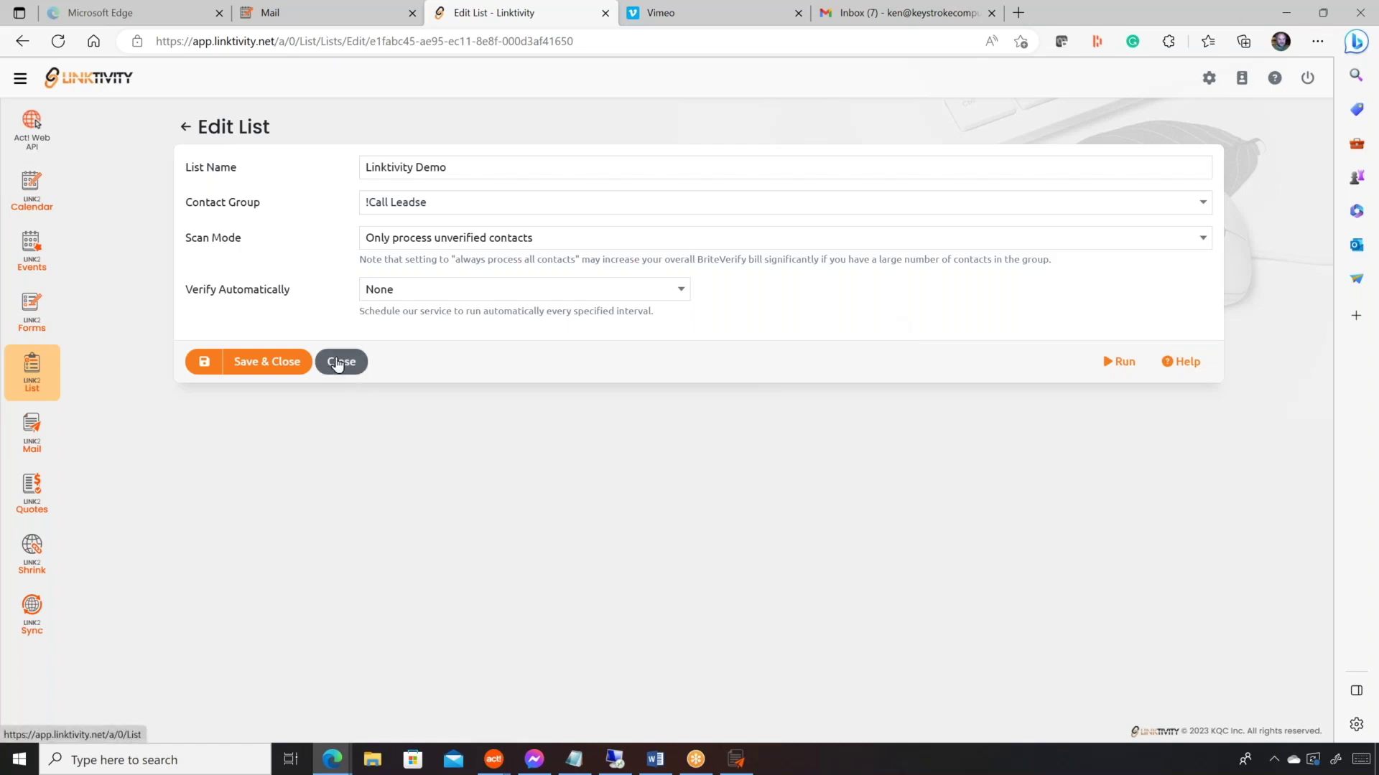
Close the Linktivity Demo Edit List form unsaved and return to the ten-list overview
left_click(338, 363)
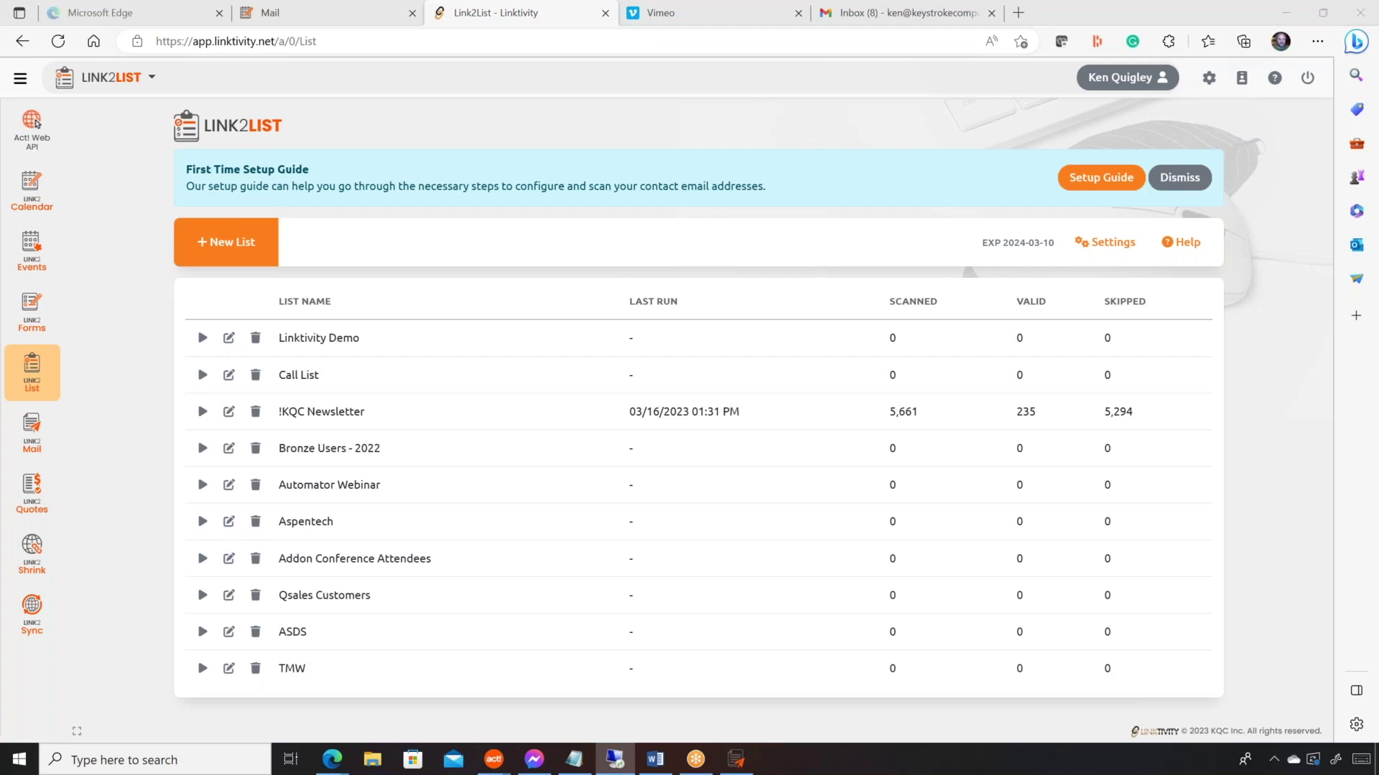
key("XF86MonBrightnessUp")
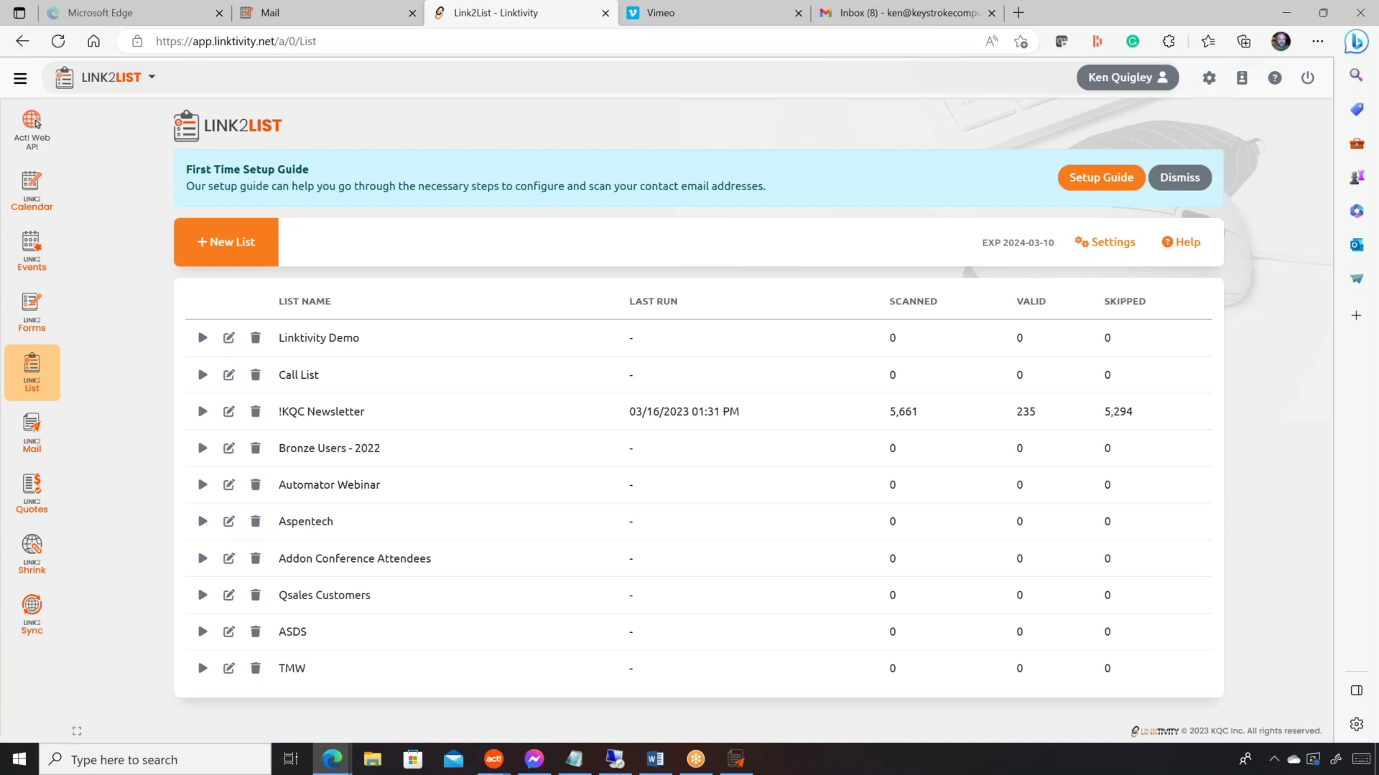
left_click(655, 759)
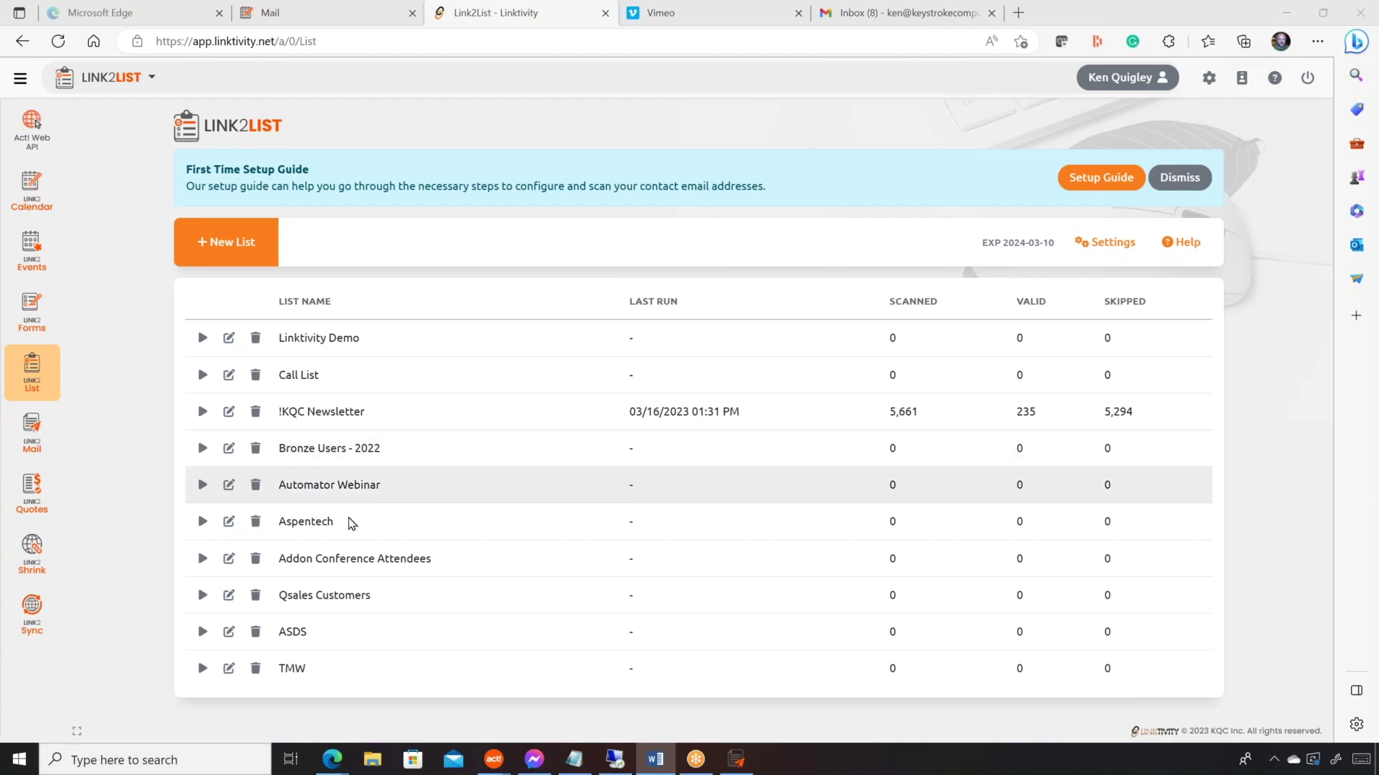
Open Link2Quotes under the team account and reset the Caledon search to show all 1,241 quotes
left_click(33, 487)
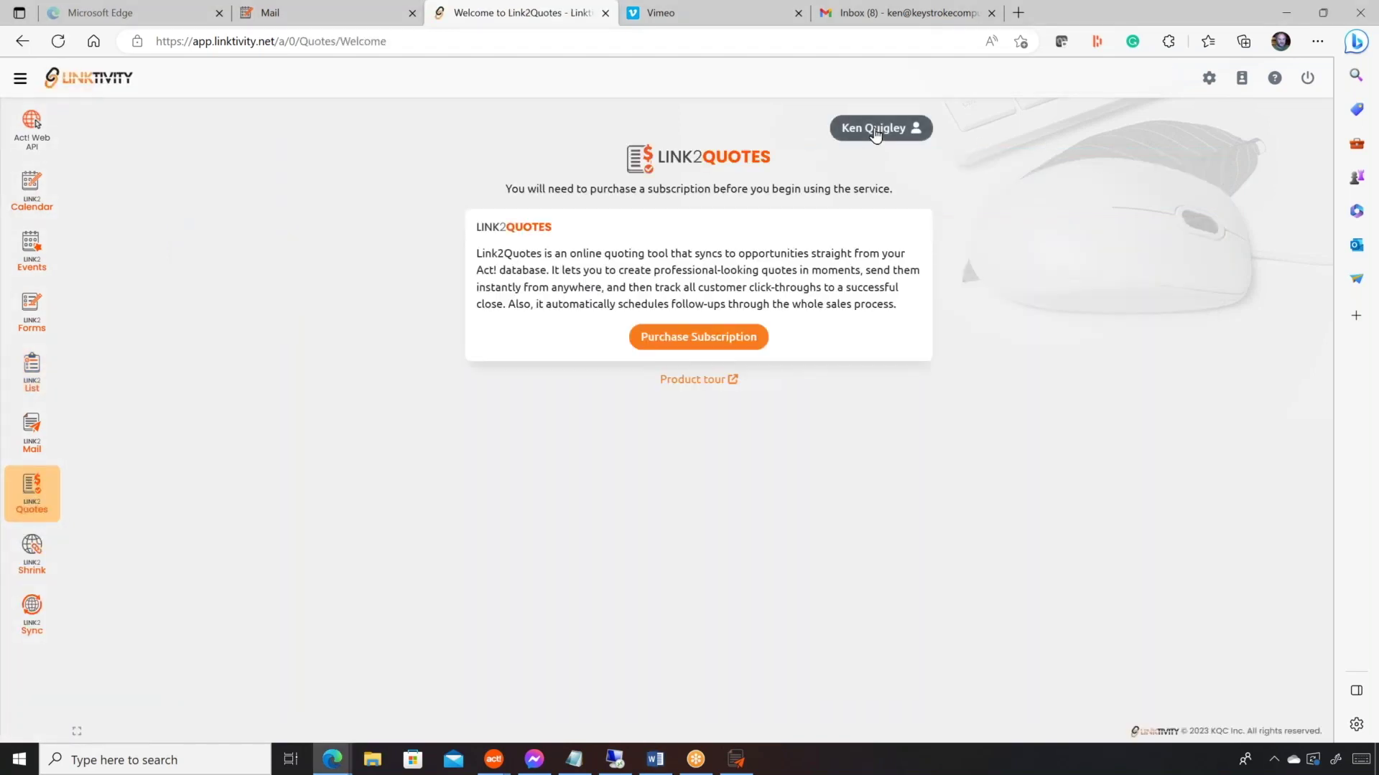
left_click(875, 134)
left_click(811, 254)
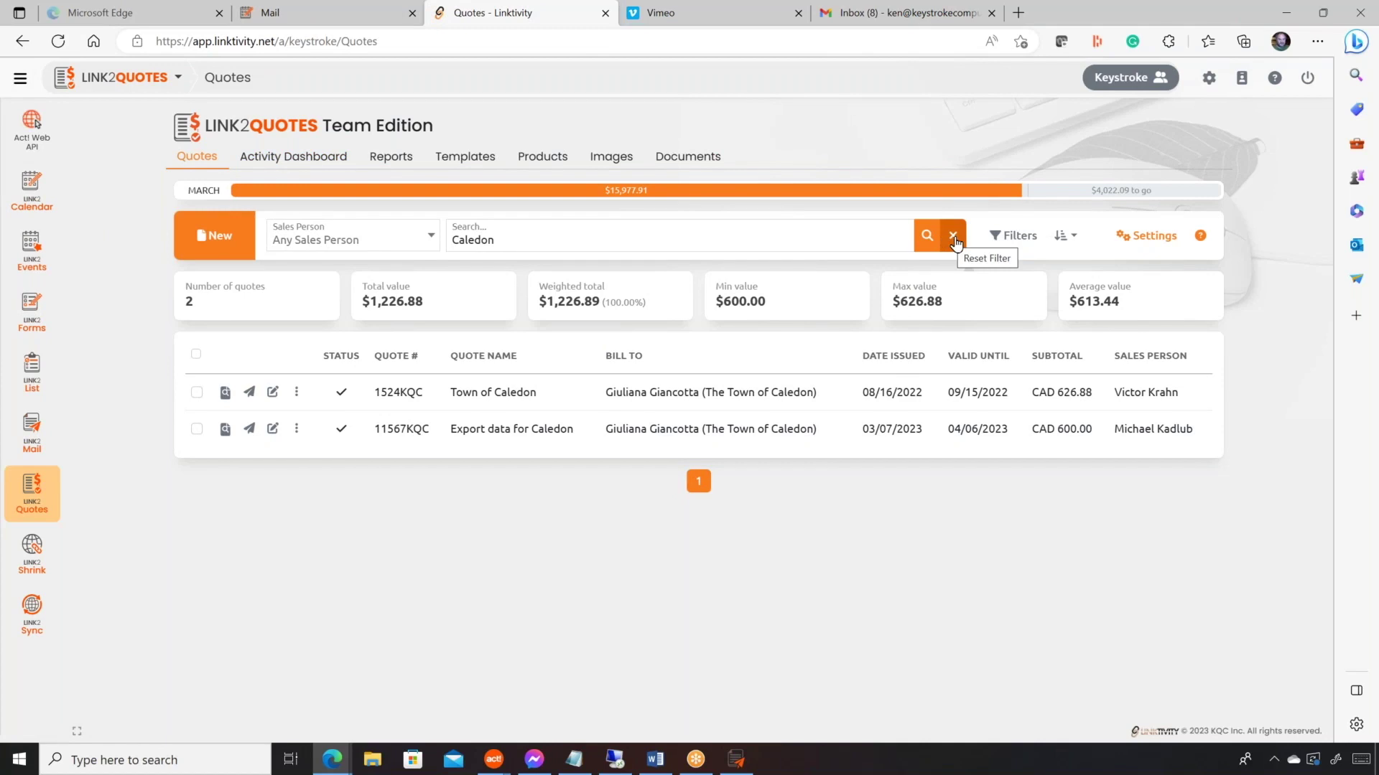
left_click(953, 237)
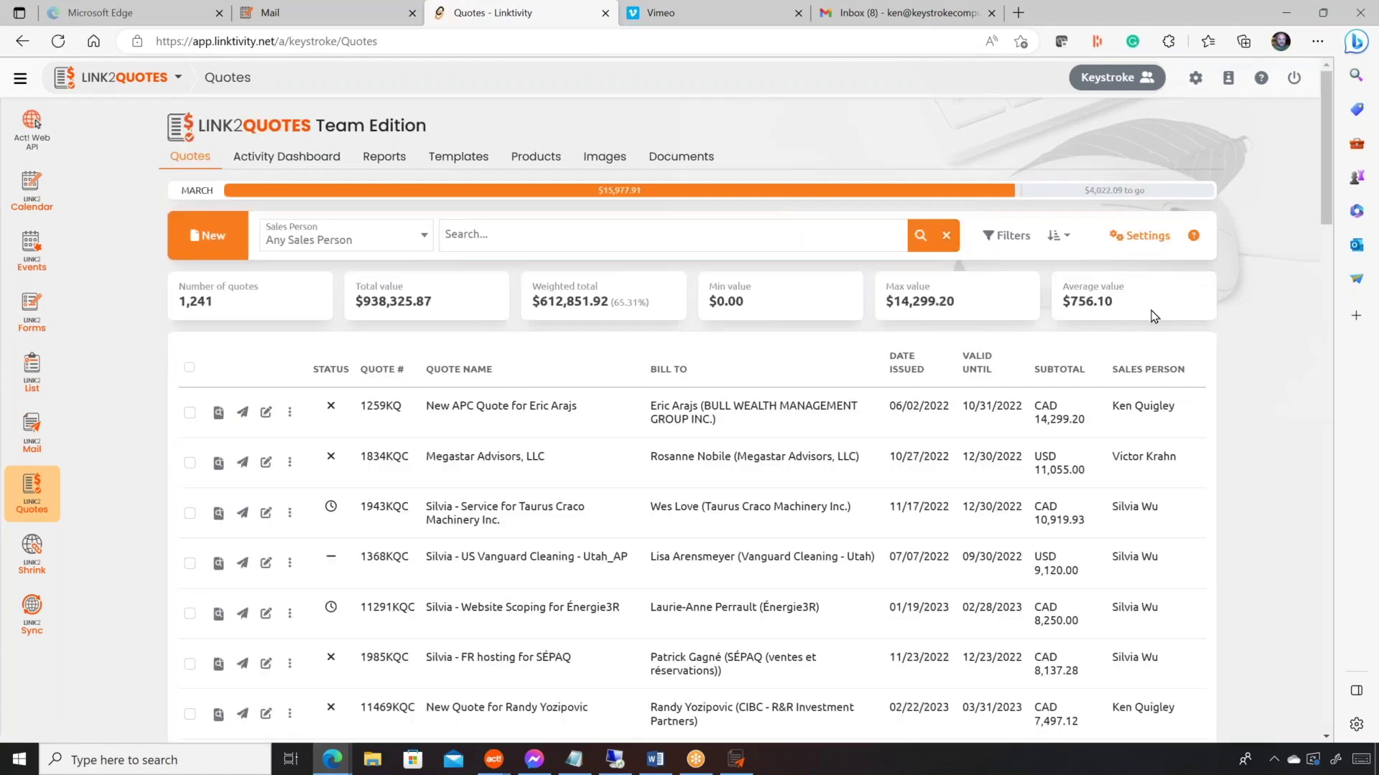
left_click(424, 237)
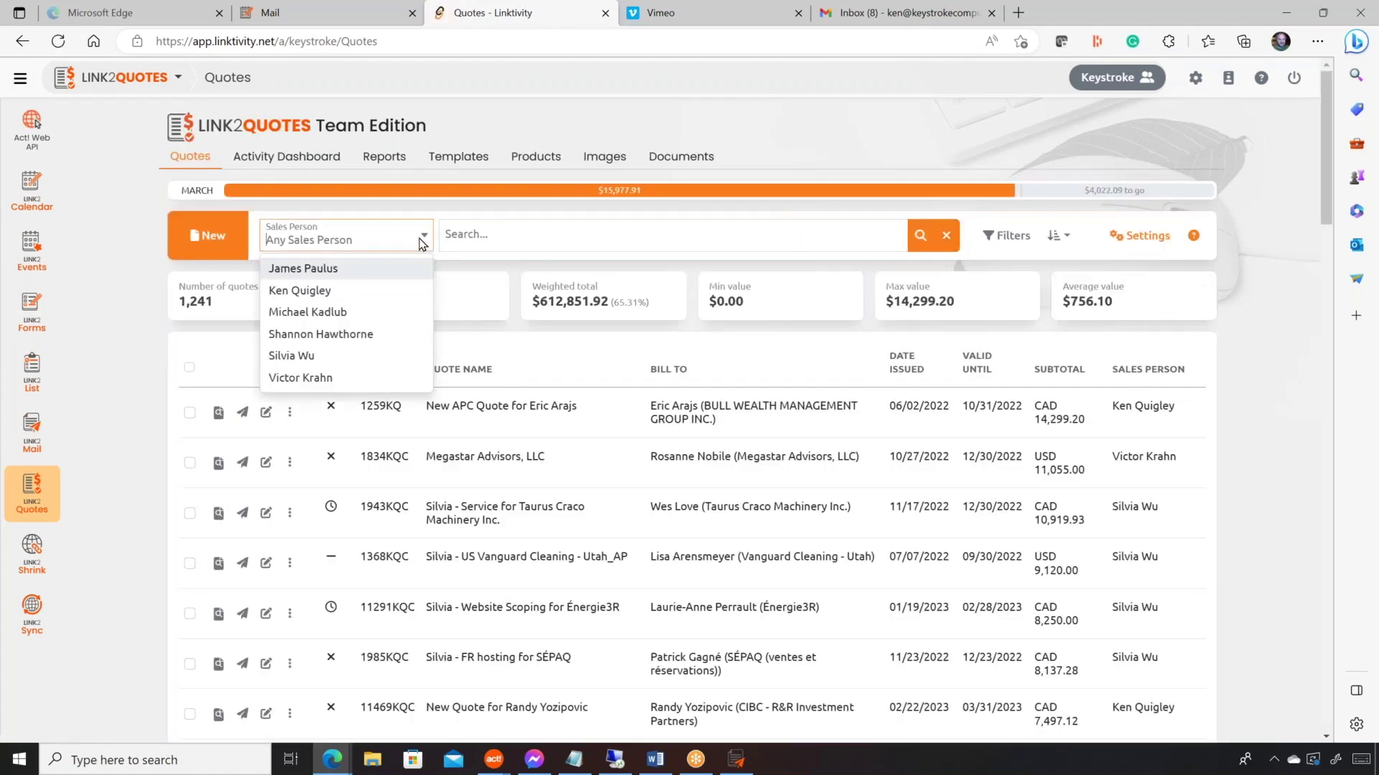
Filter quotes to one sales person with Open status, leaving 23 totalling $37,970.61
left_click(347, 290)
left_click(1012, 237)
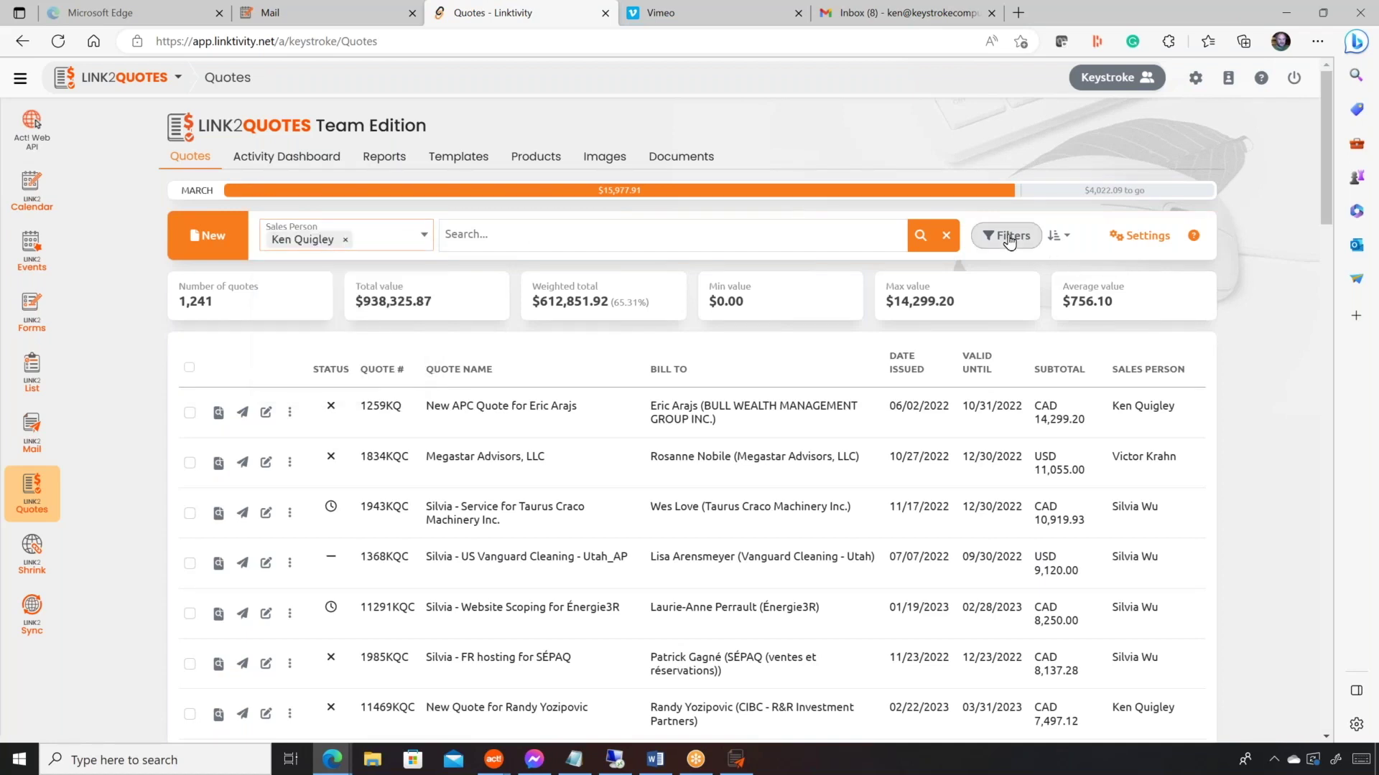
left_click(509, 290)
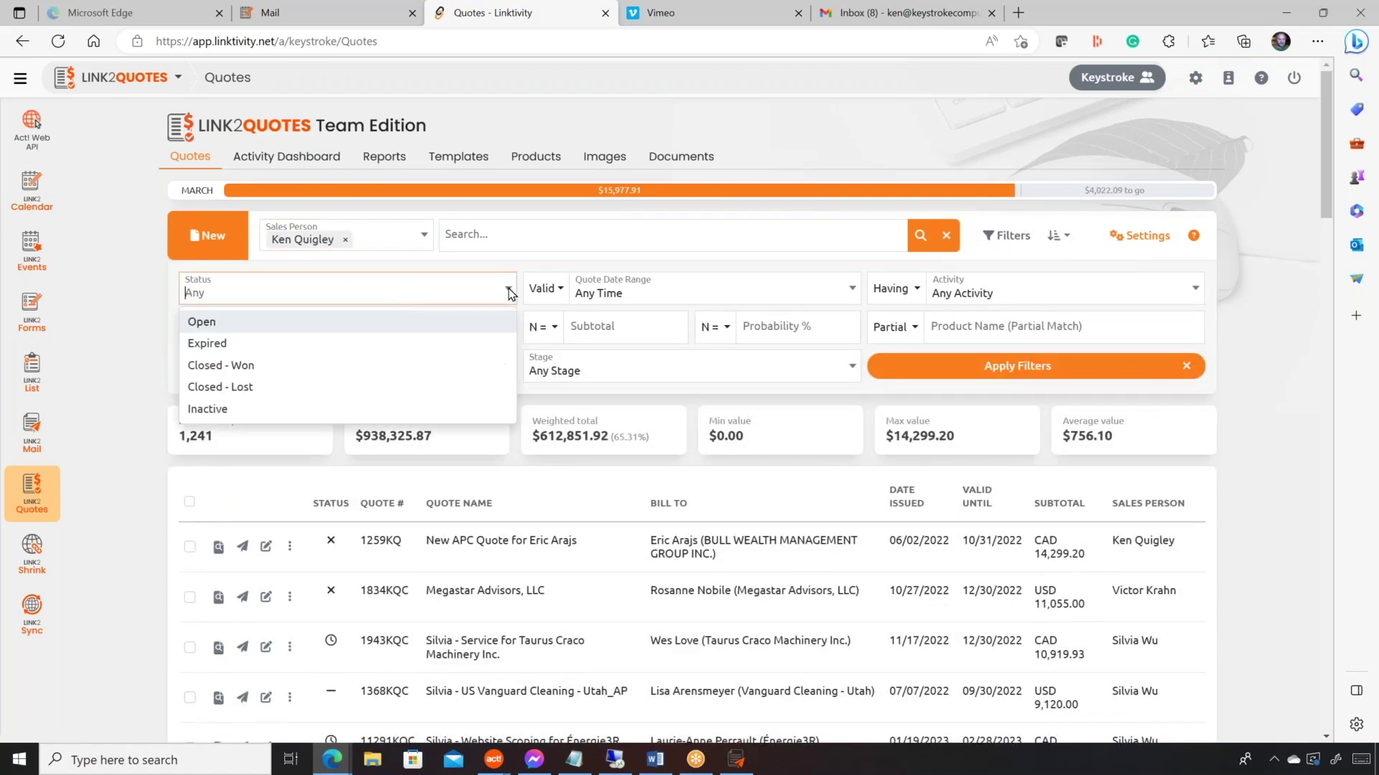
left_click(269, 328)
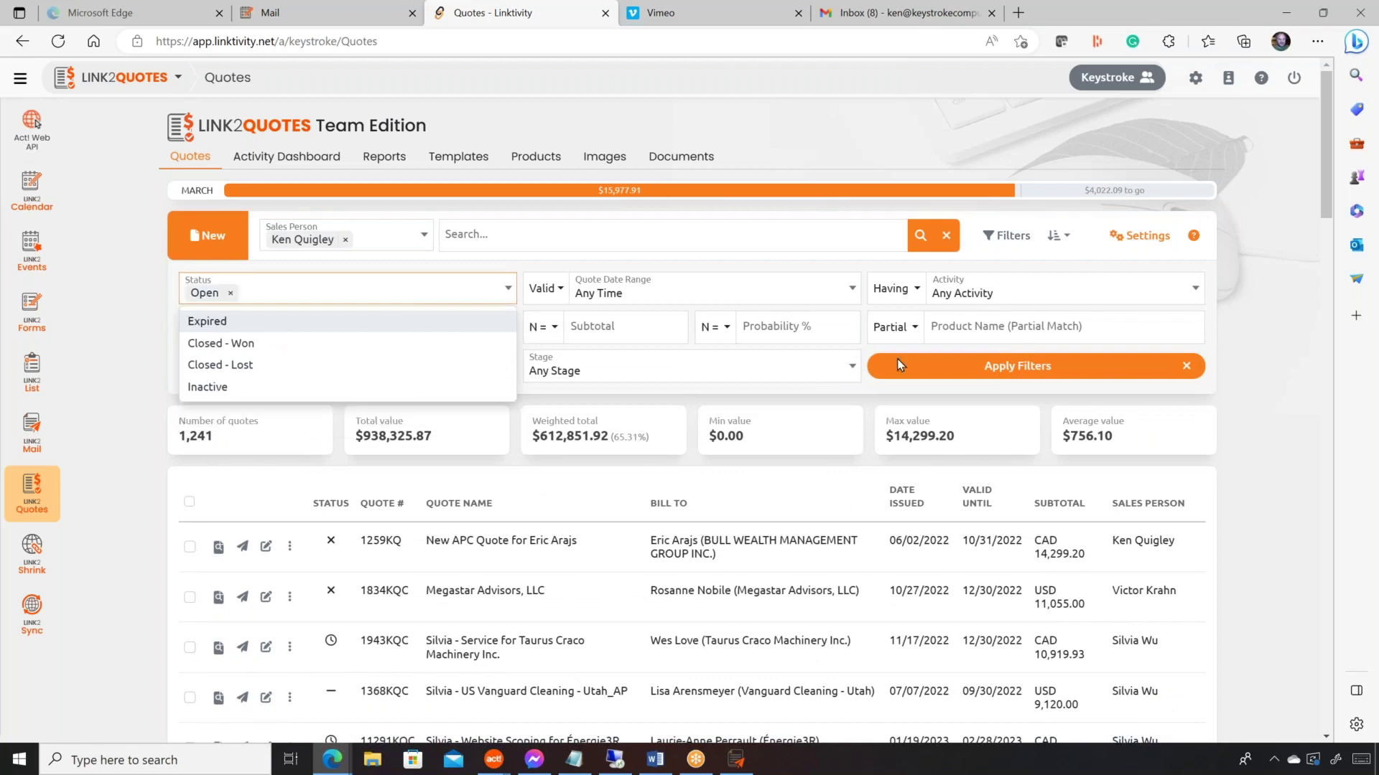
left_click(1028, 367)
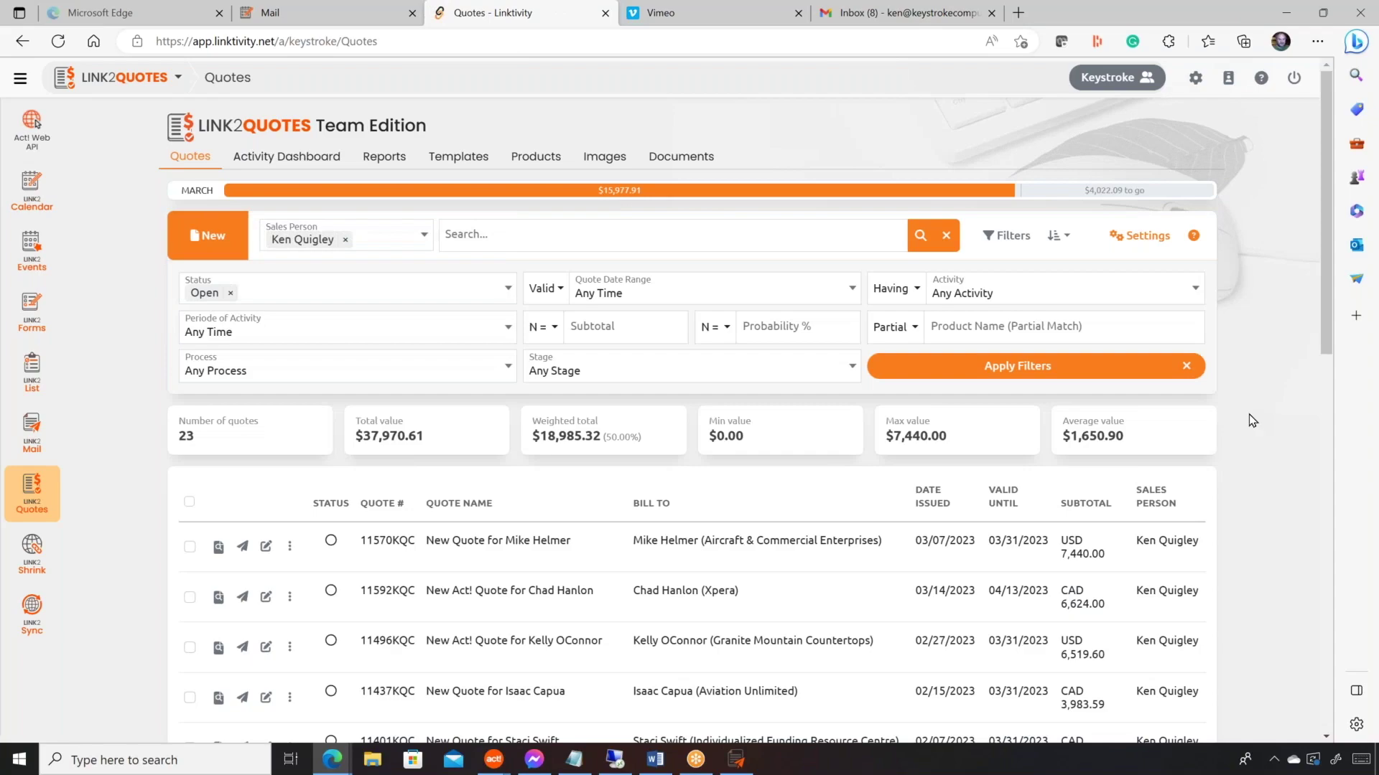
Look over the 23 filtered quotes and select the first one
scroll(1253, 421, "down", 13)
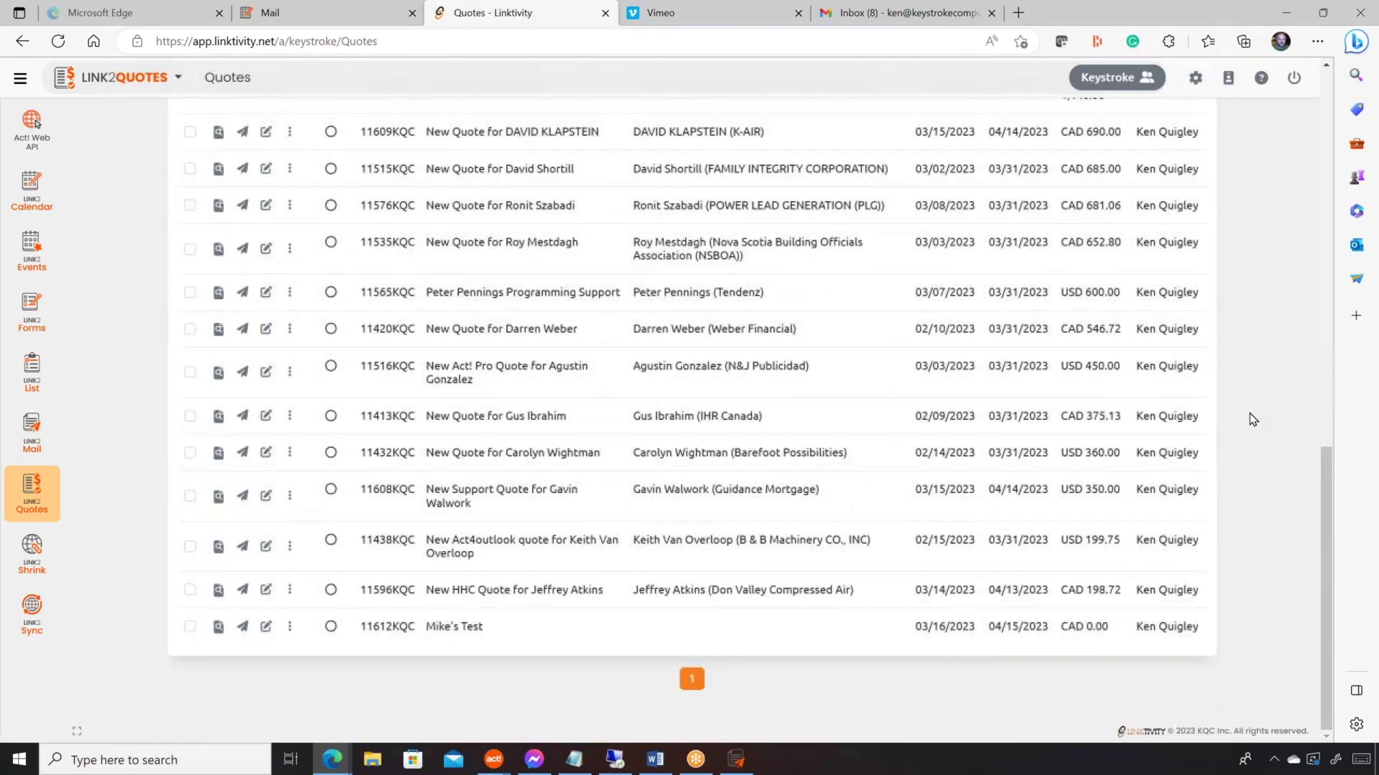
scroll(1253, 419, "up", 7)
scroll(1253, 418, "up", 4)
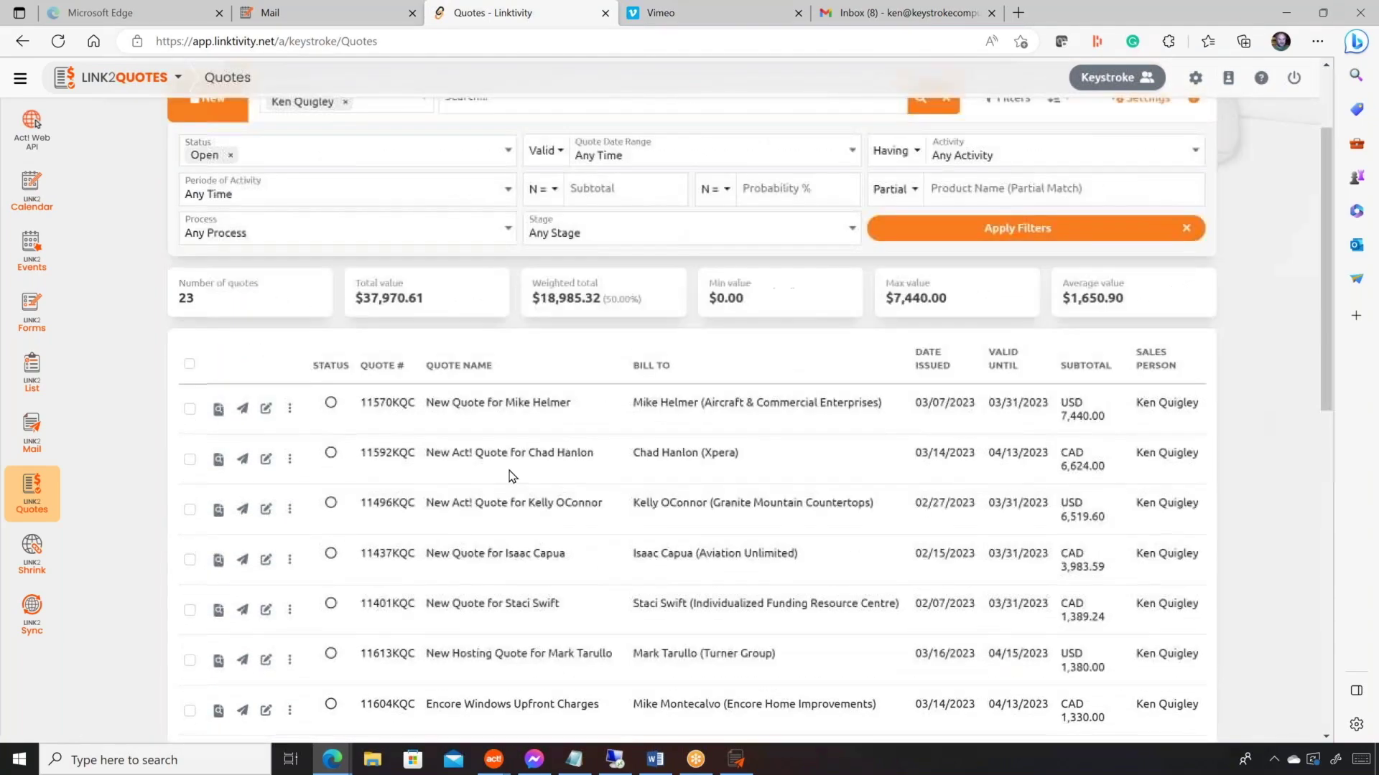
left_click(190, 409)
Add the second, third and fourth quotes to the selection, bringing up the bulk-action bar
left_click(190, 459)
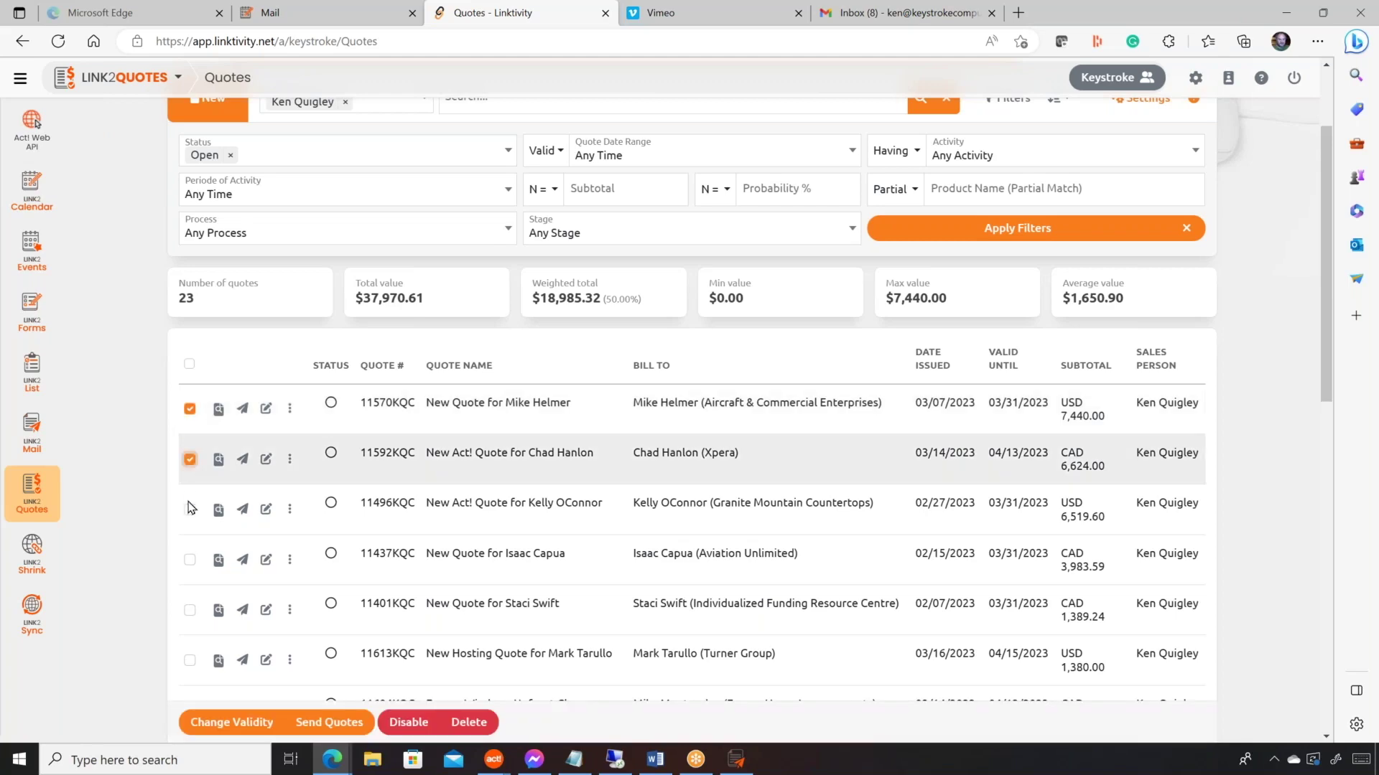
left_click(189, 509)
left_click(188, 559)
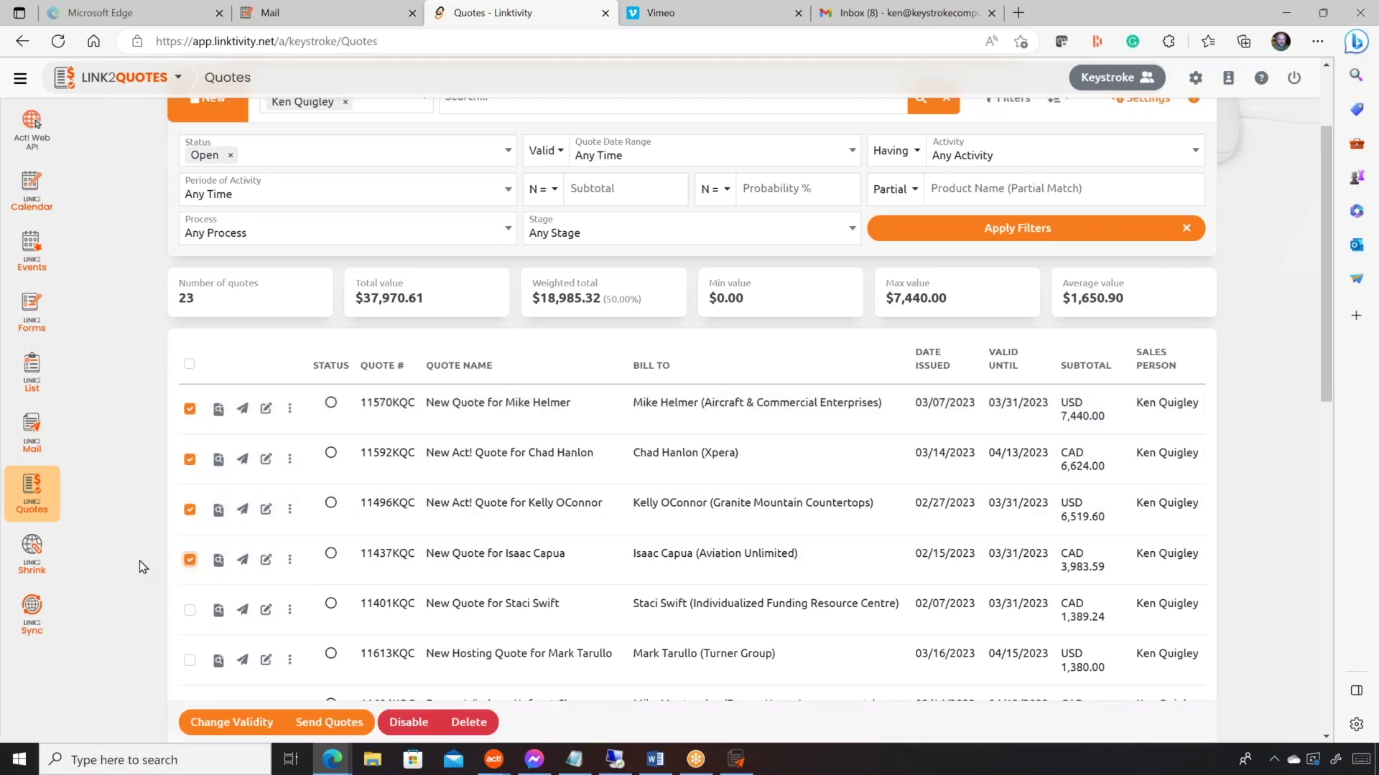
scroll(141, 564, "down", 2)
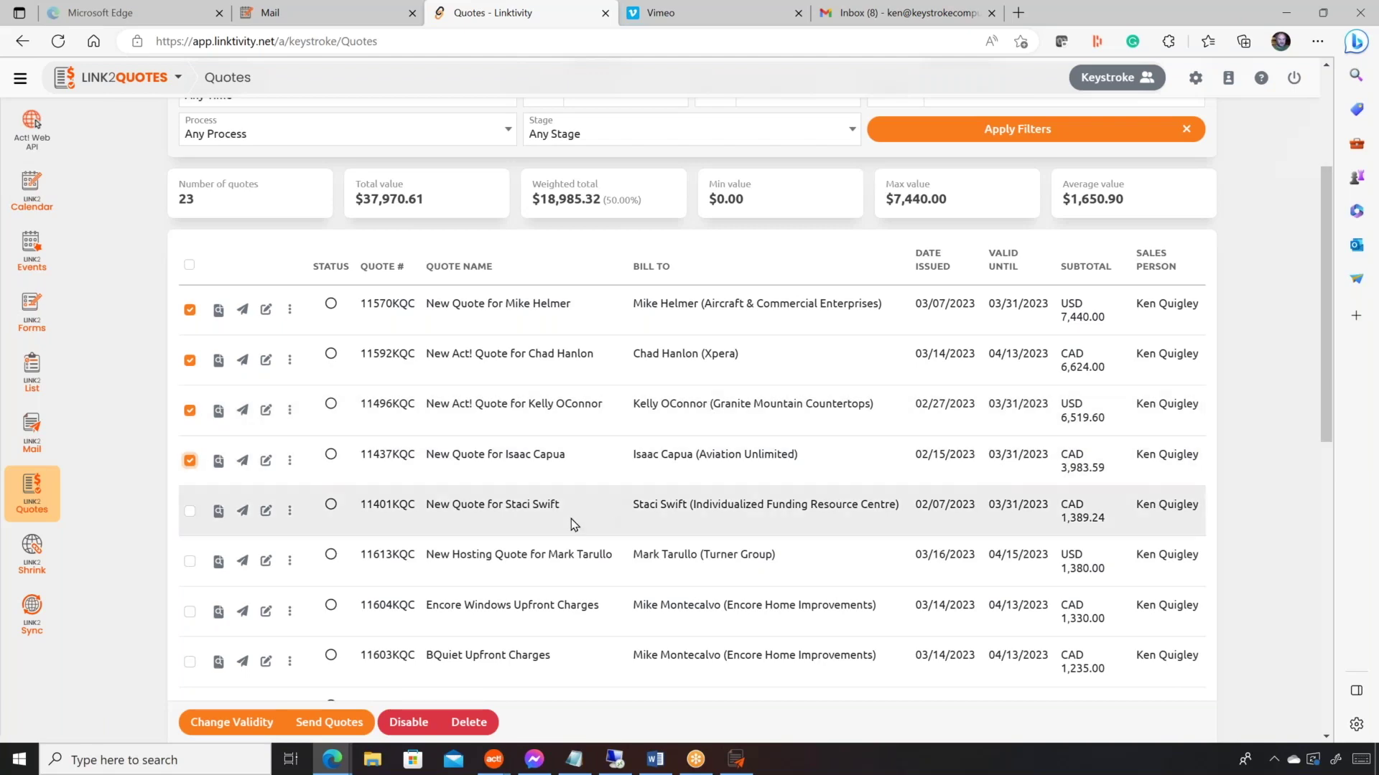
scroll(571, 518, "up", 1)
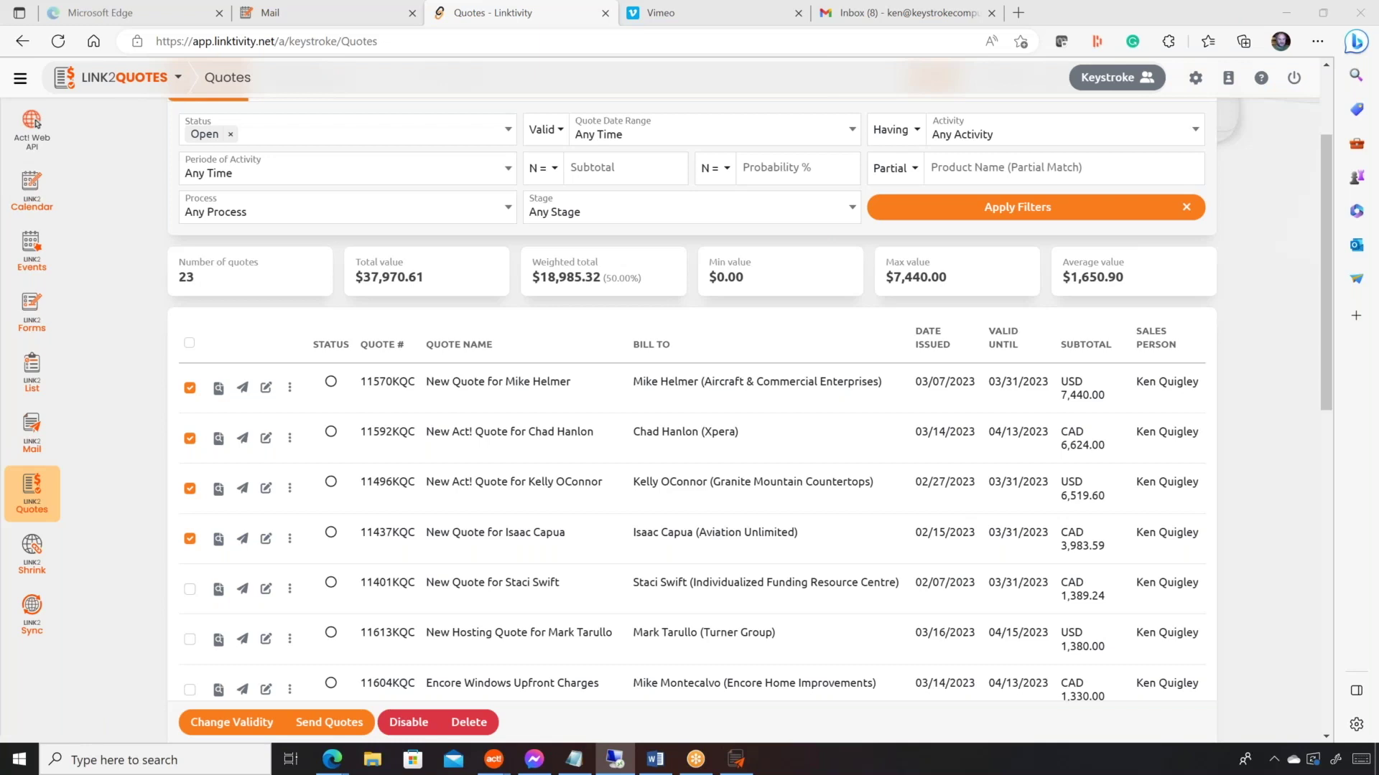
Adjust screen brightness and return to the Link2mail product page tab in Edge
key("XF86MonBrightnessUp")
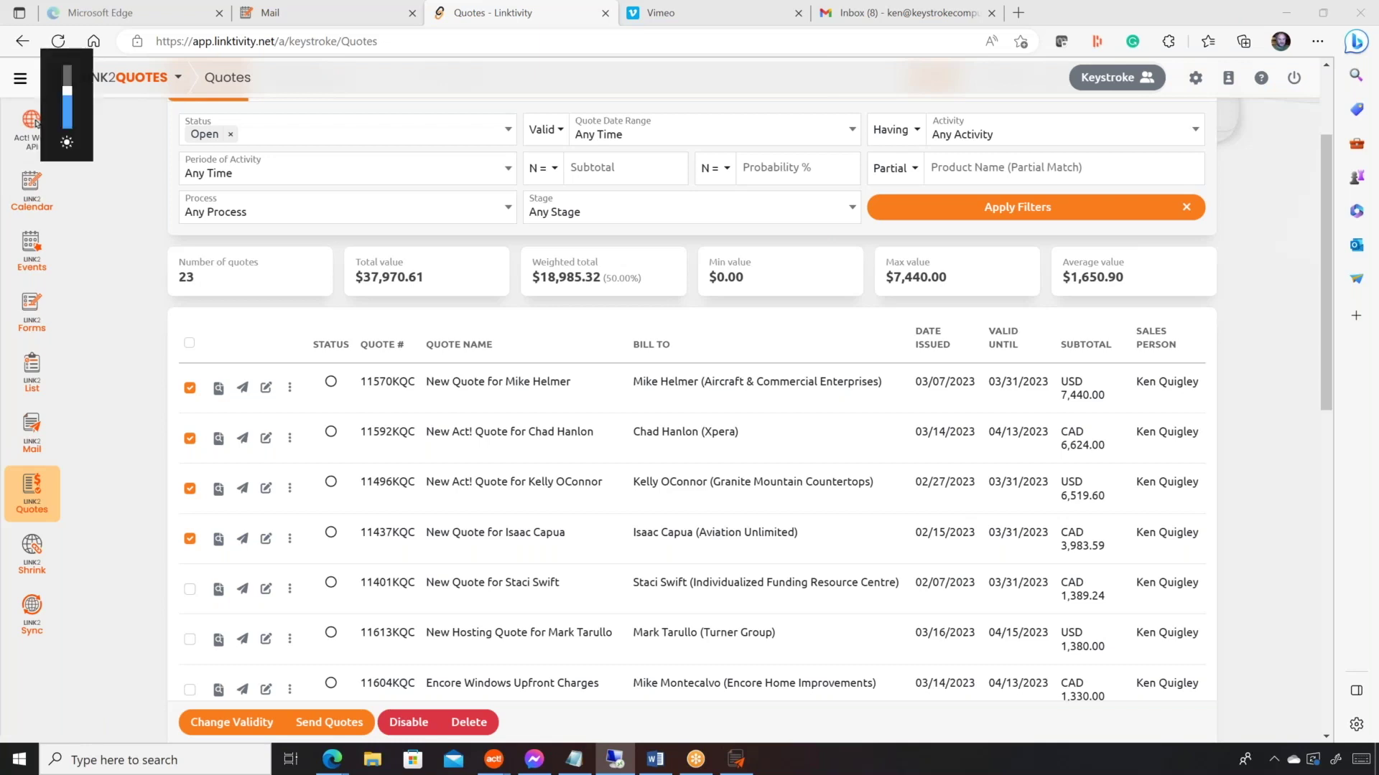
key("XF86MonBrightnessDown")
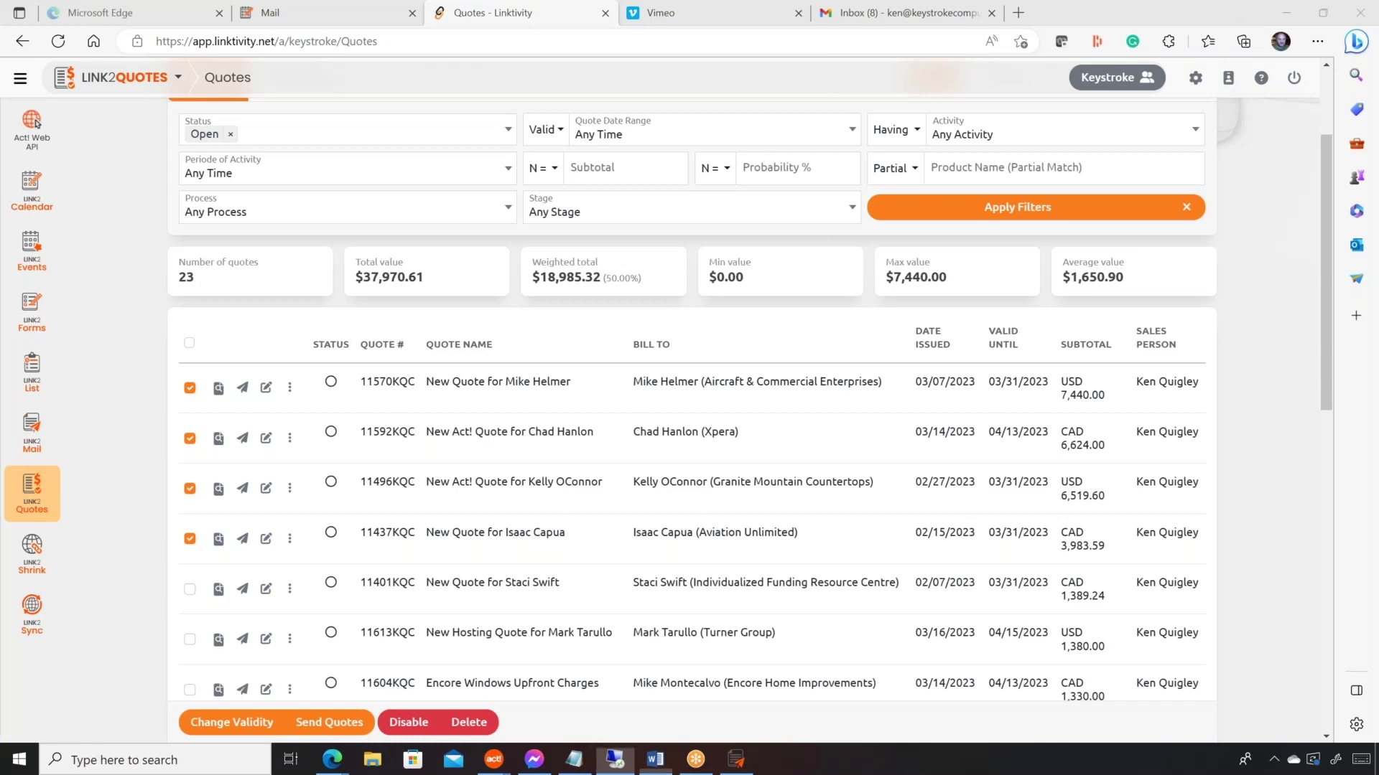
left_click(1282, 345)
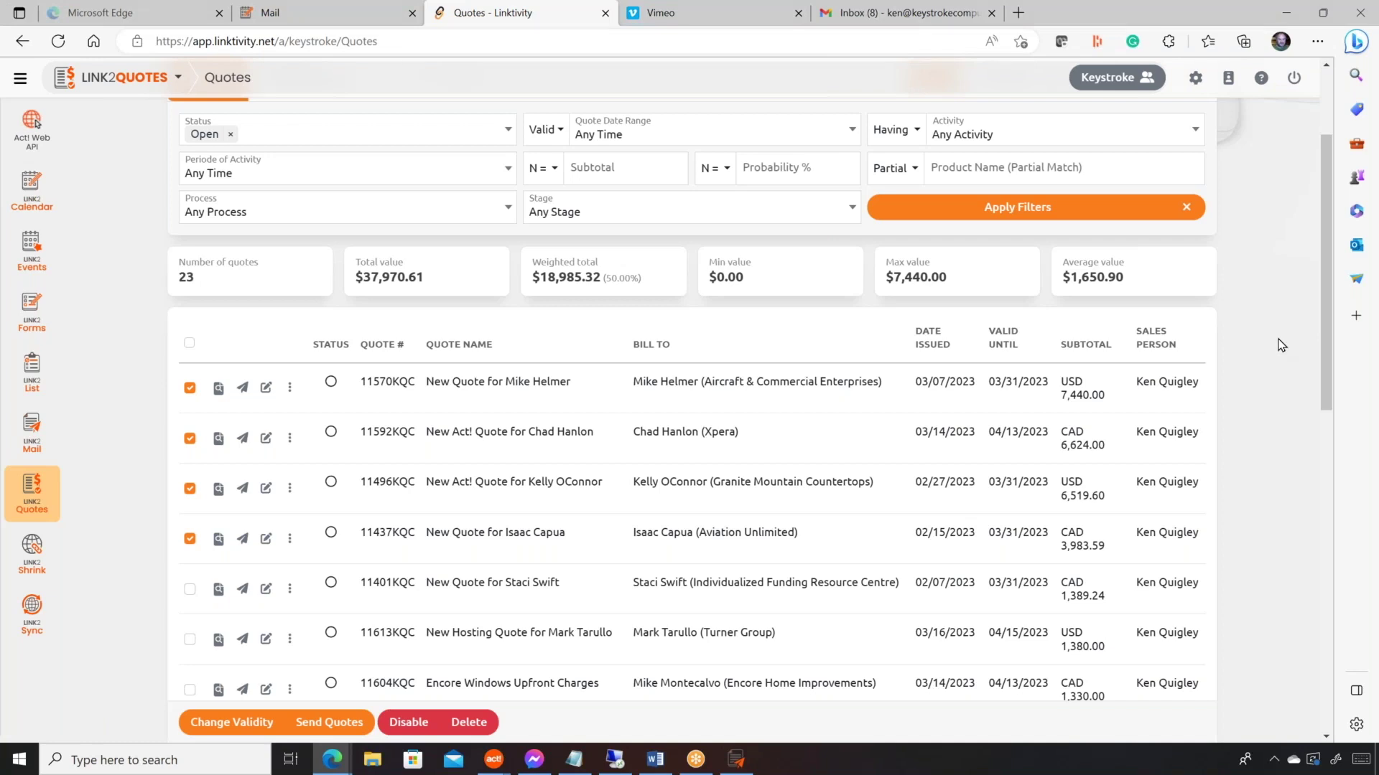
left_click(351, 14)
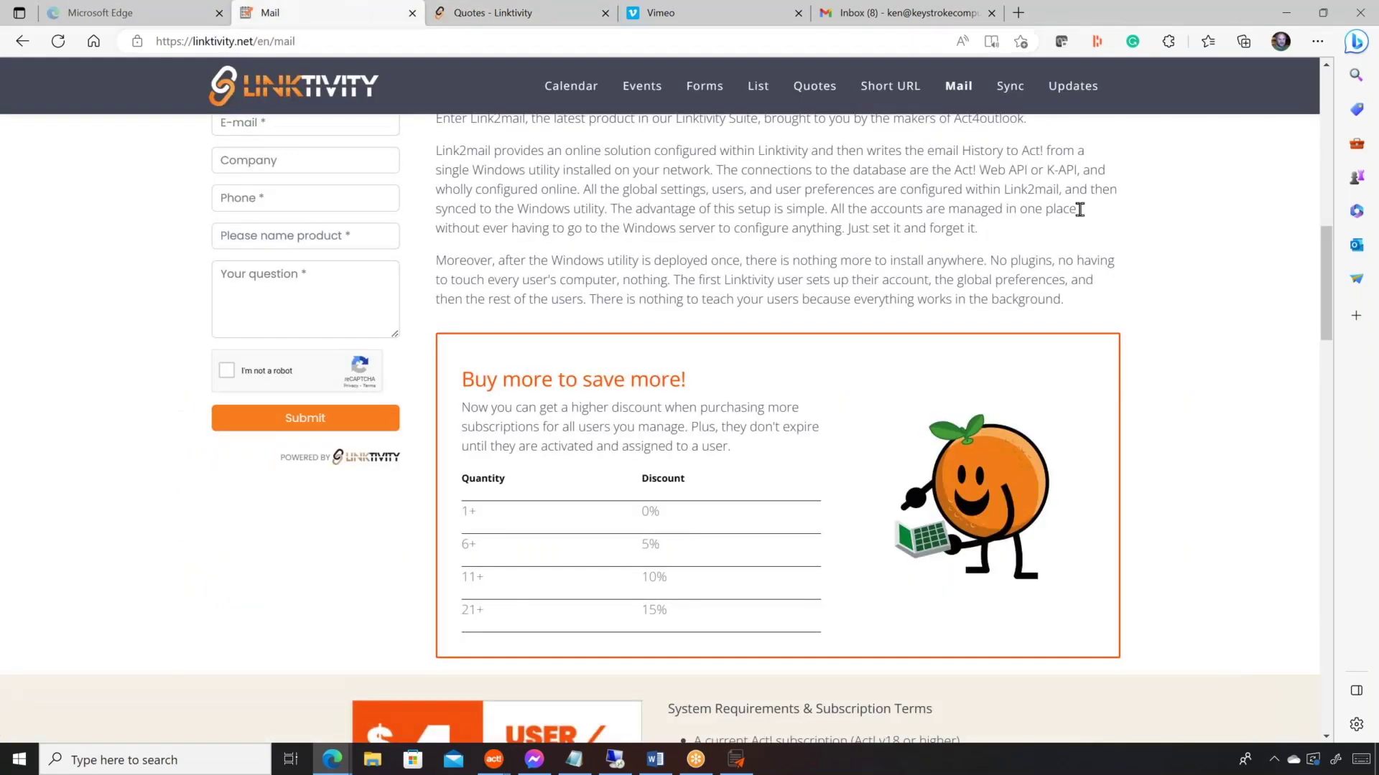
Read through the Link2mail fast facts feature list down to the seven-step setup process
scroll(1181, 275, "up", 10)
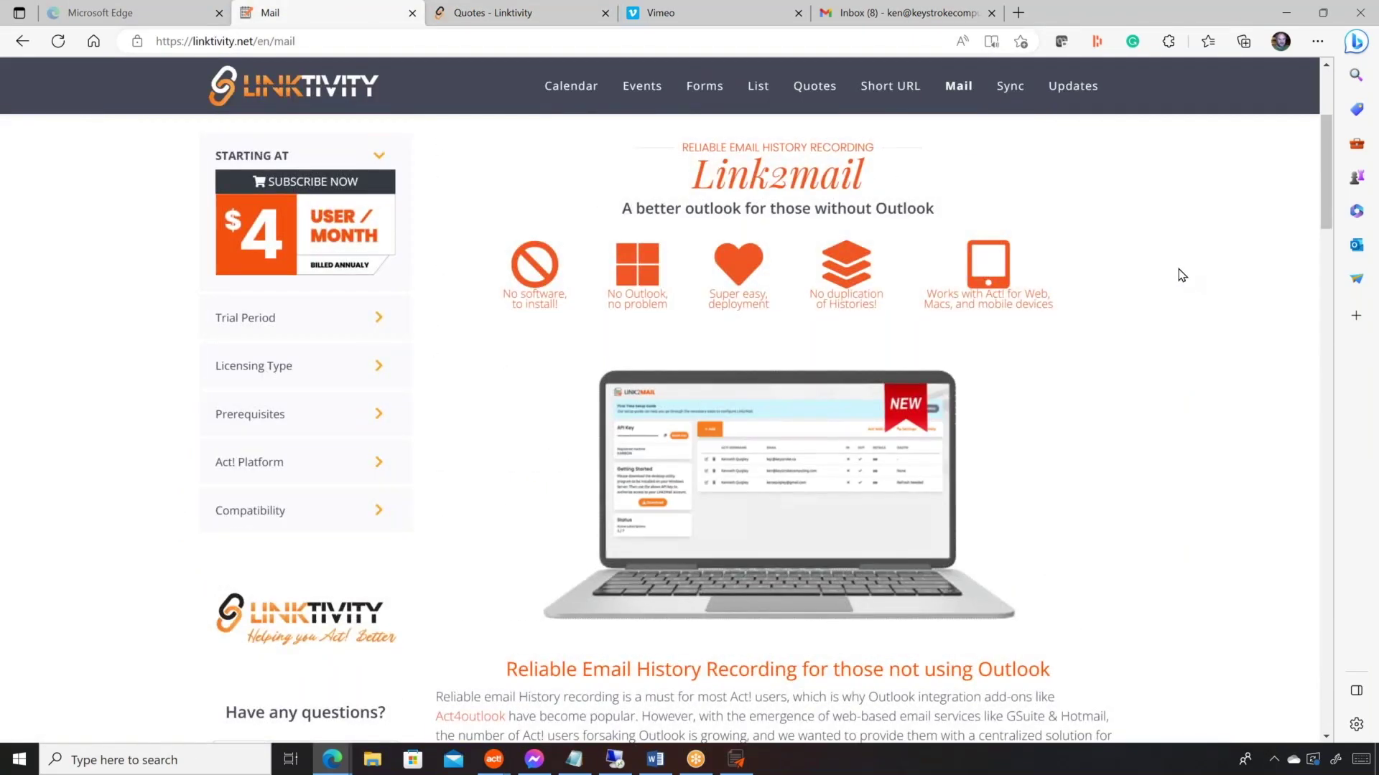
scroll(1181, 275, "down", 5)
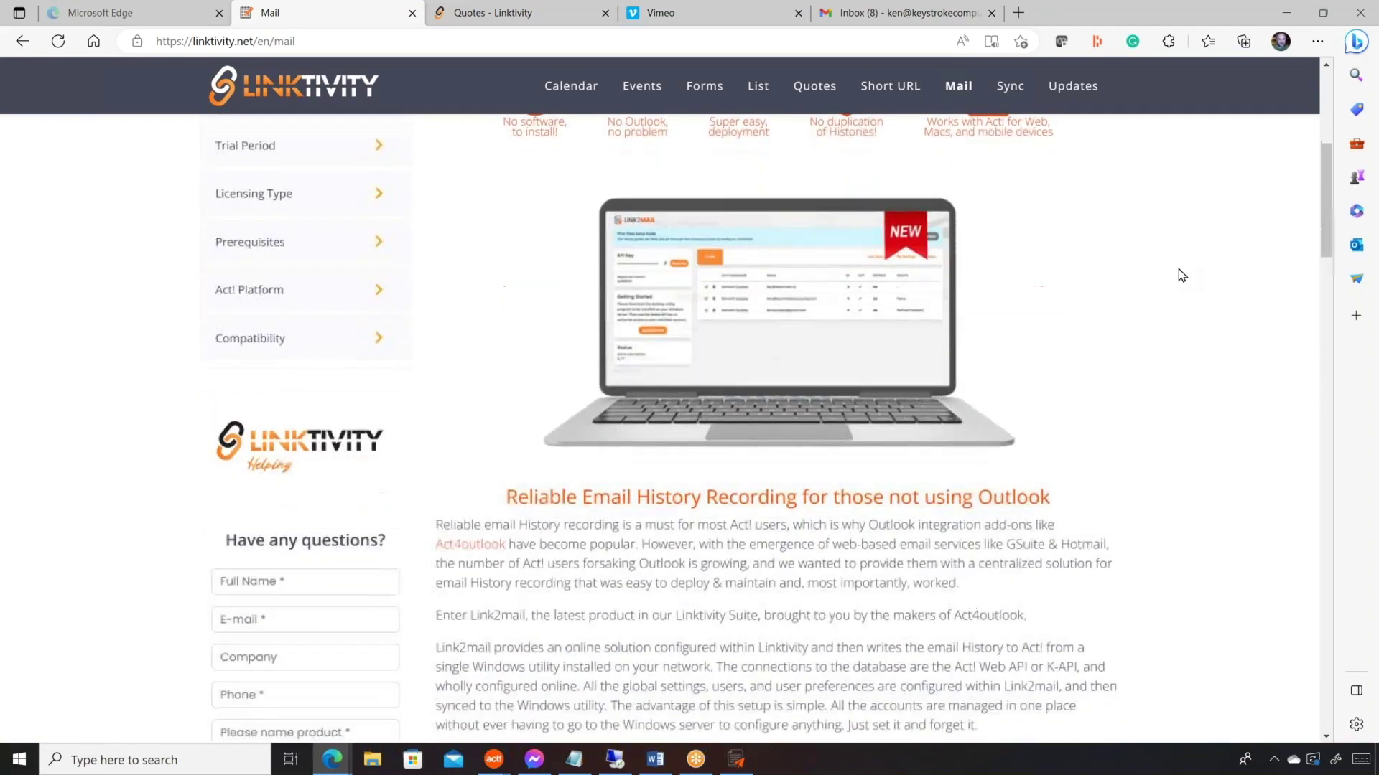
scroll(1182, 275, "down", 7)
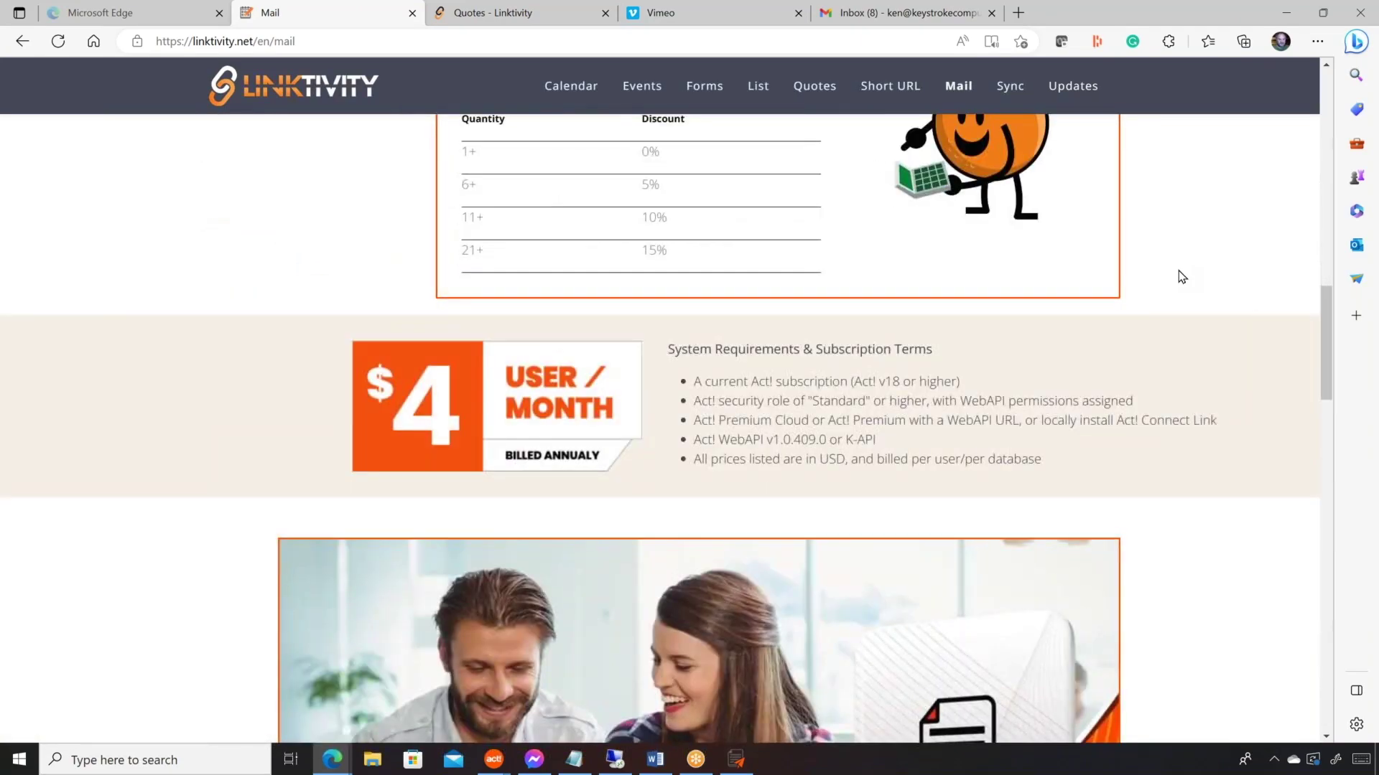
scroll(1181, 276, "down", 2)
scroll(1182, 276, "down", 3)
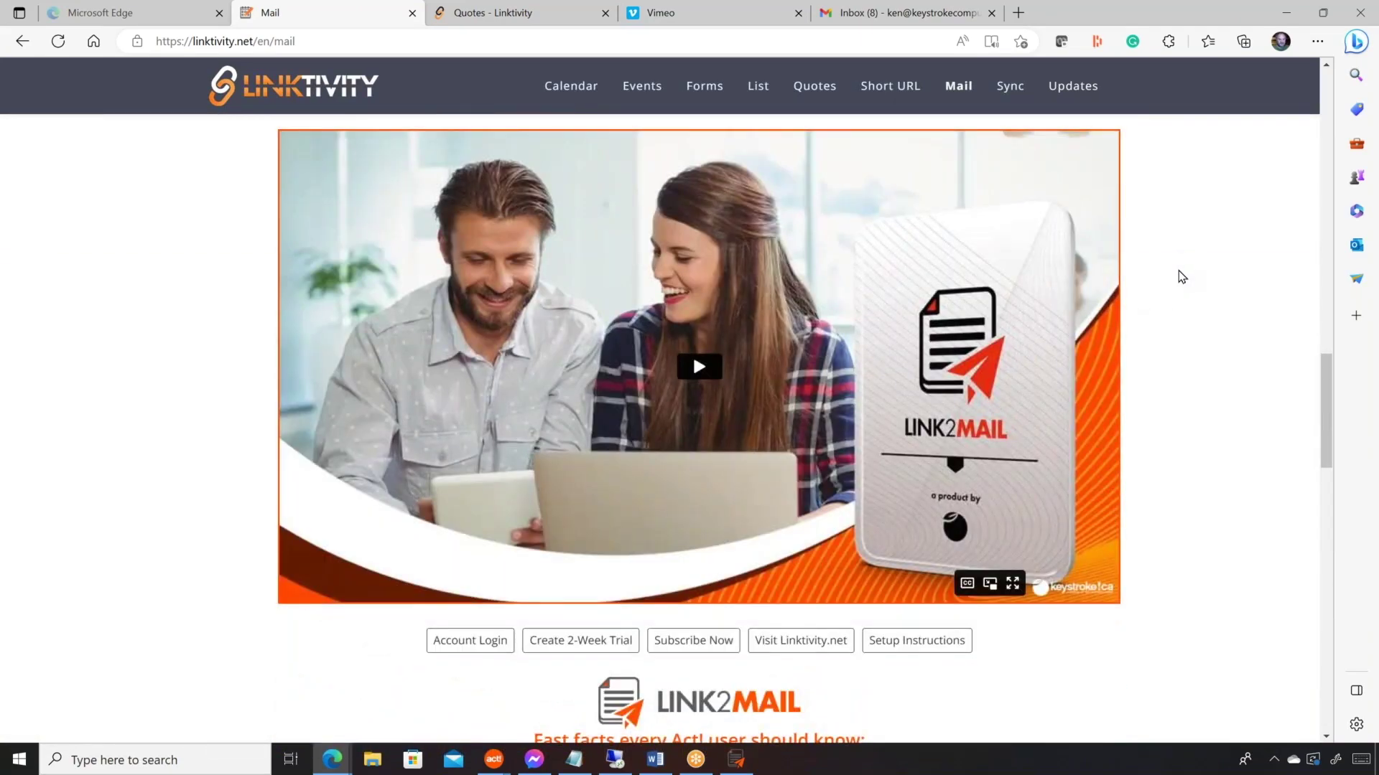
scroll(1181, 276, "down", 4)
scroll(1181, 276, "down", 3)
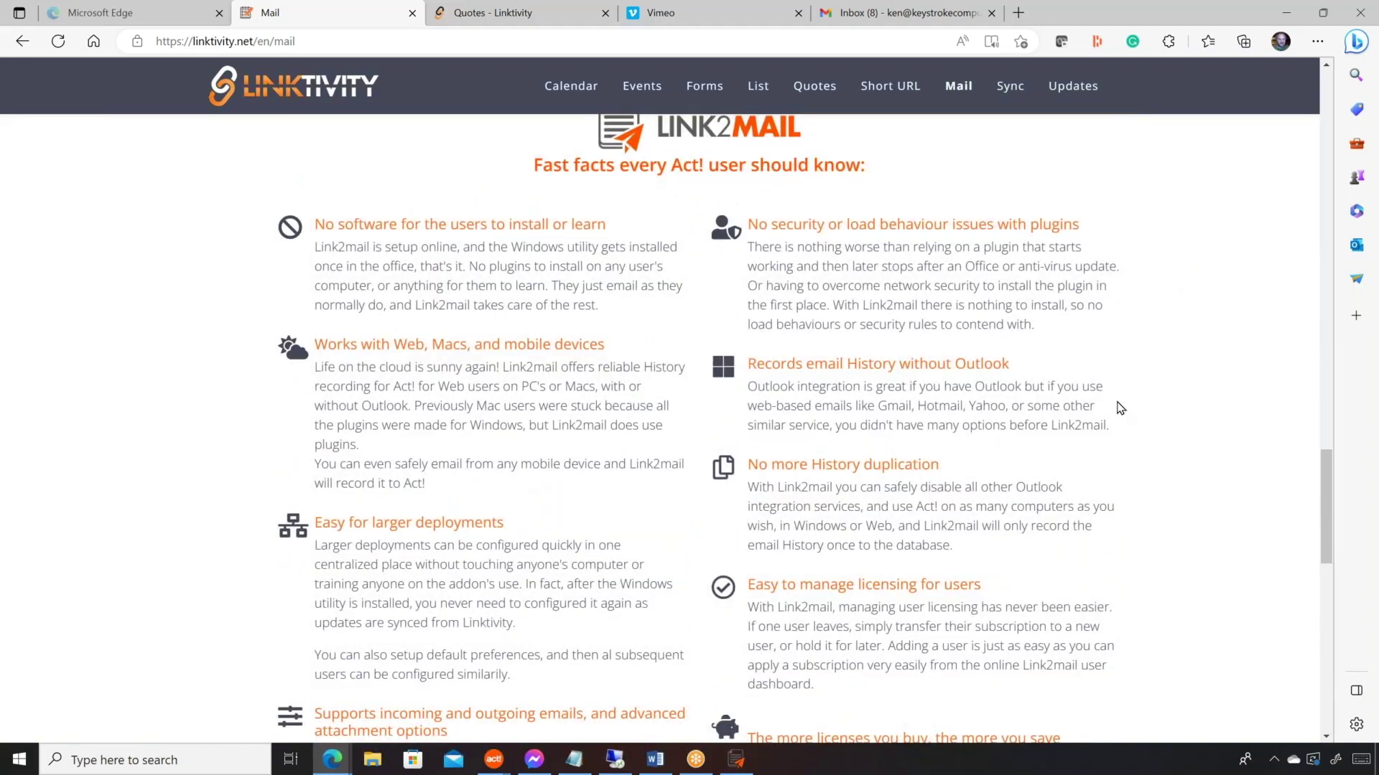
scroll(1118, 407, "down", 2)
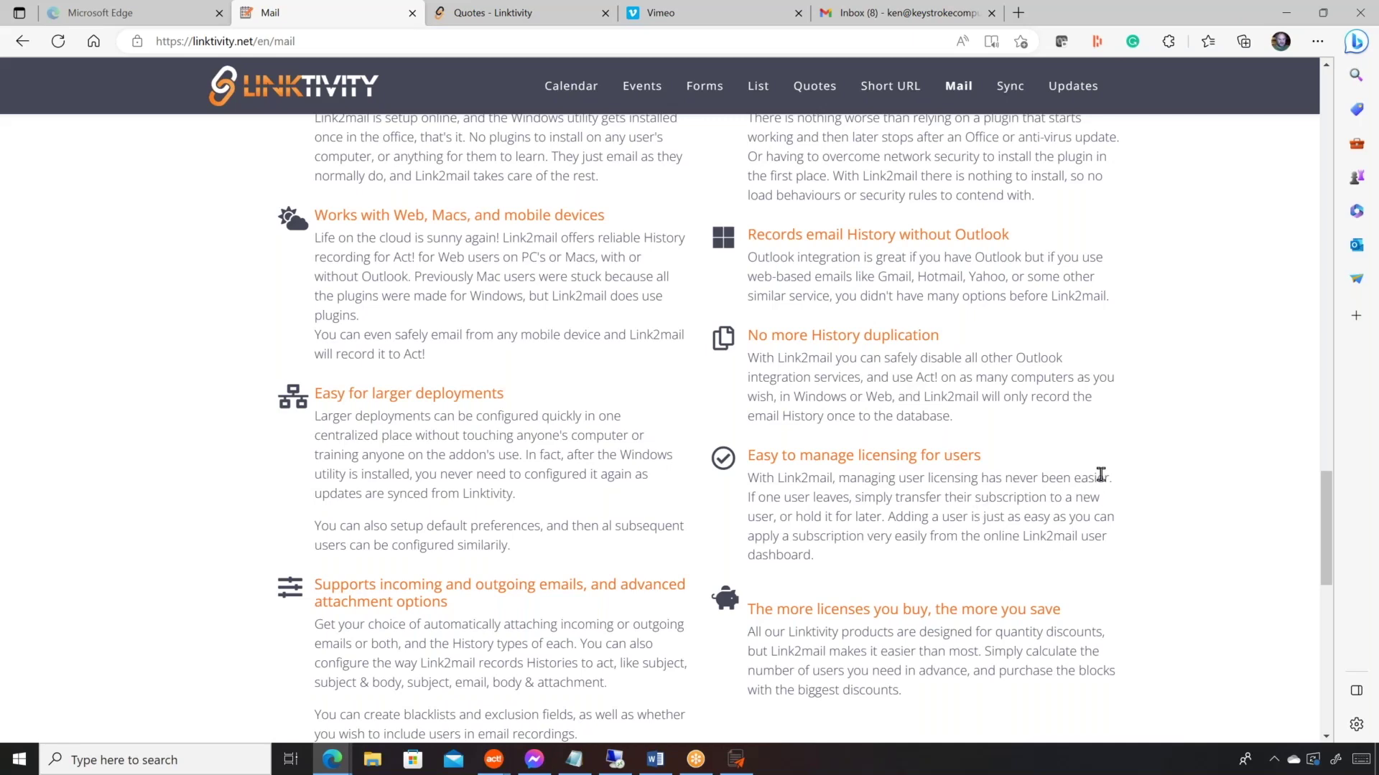
scroll(499, 627, "down", 1)
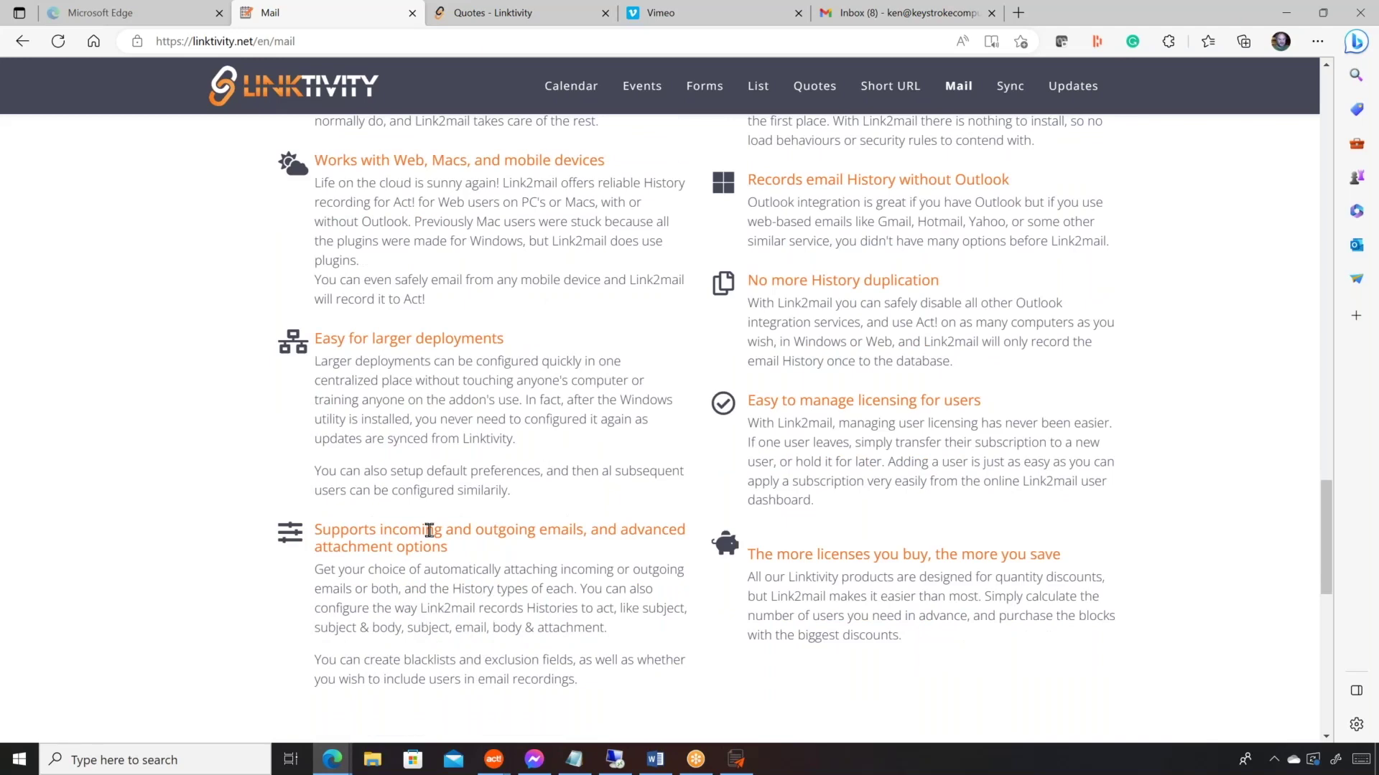
scroll(453, 650, "up", 2)
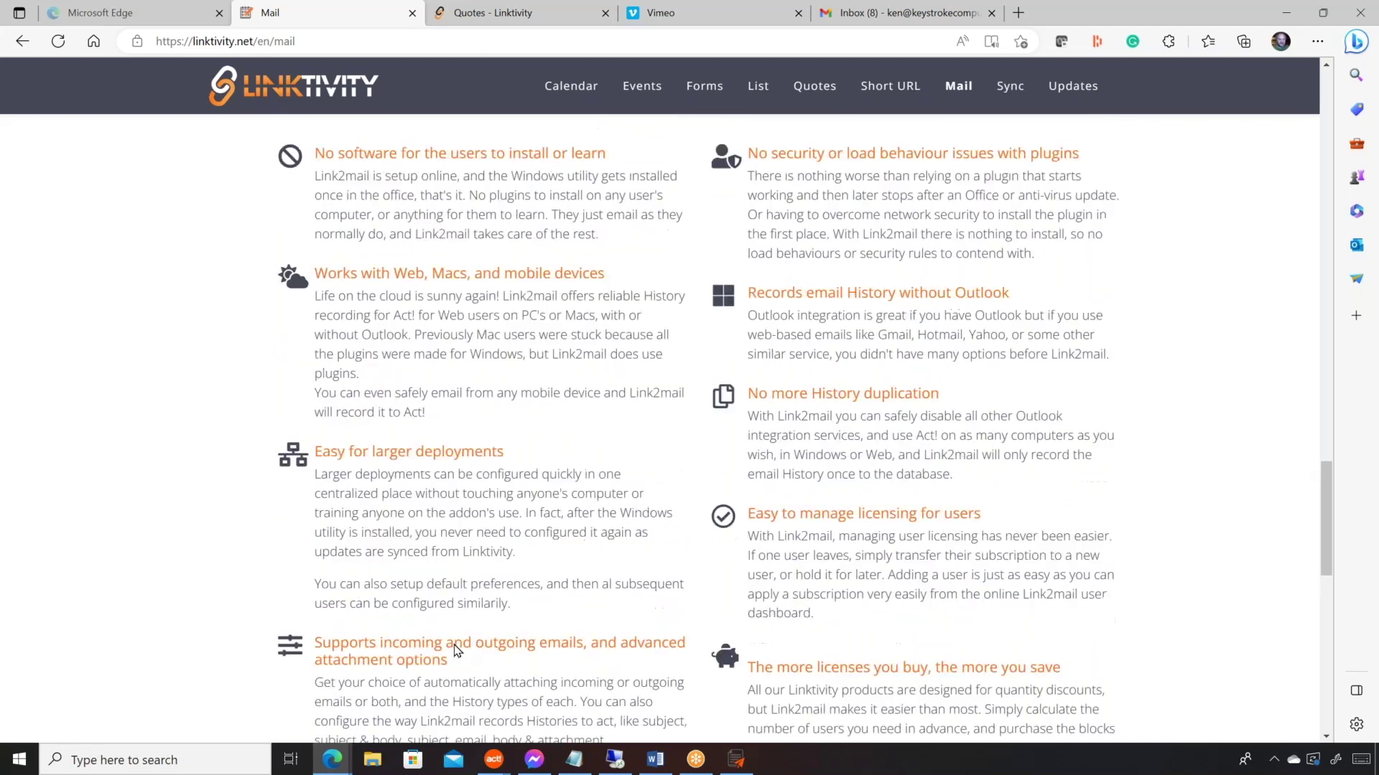
scroll(453, 650, "up", 2)
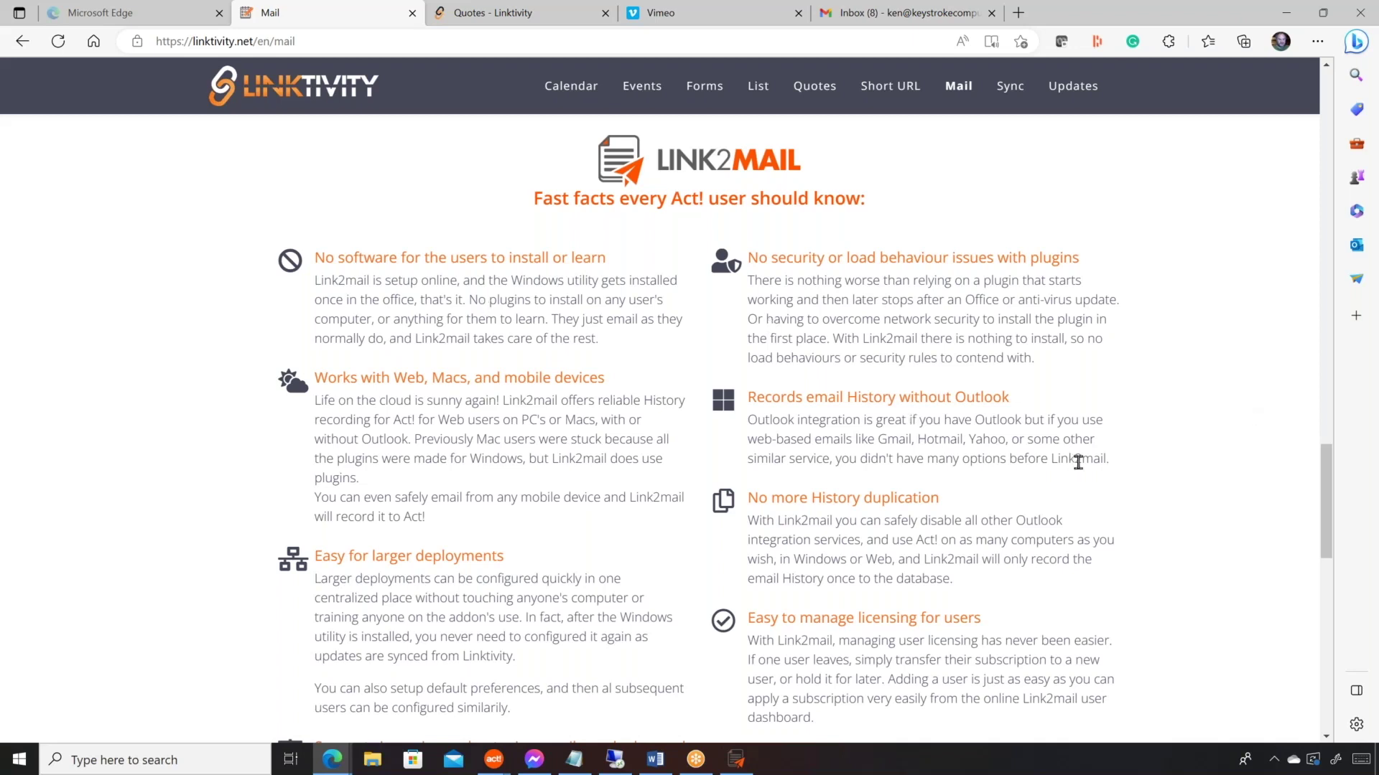
scroll(1145, 480, "down", 6)
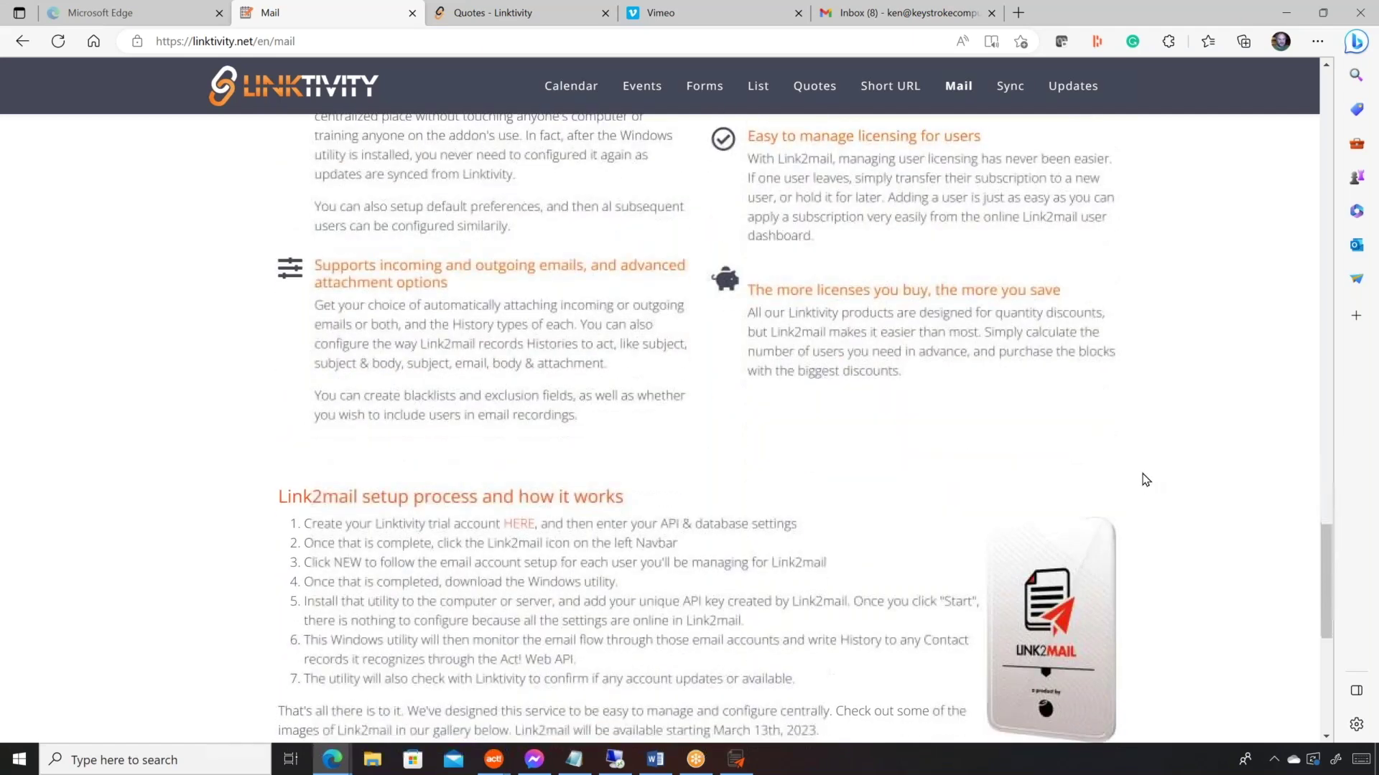
Reveal the four-image Link2mail Gallery and Subscribe Now section below the setup steps
scroll(1145, 481, "down", 3)
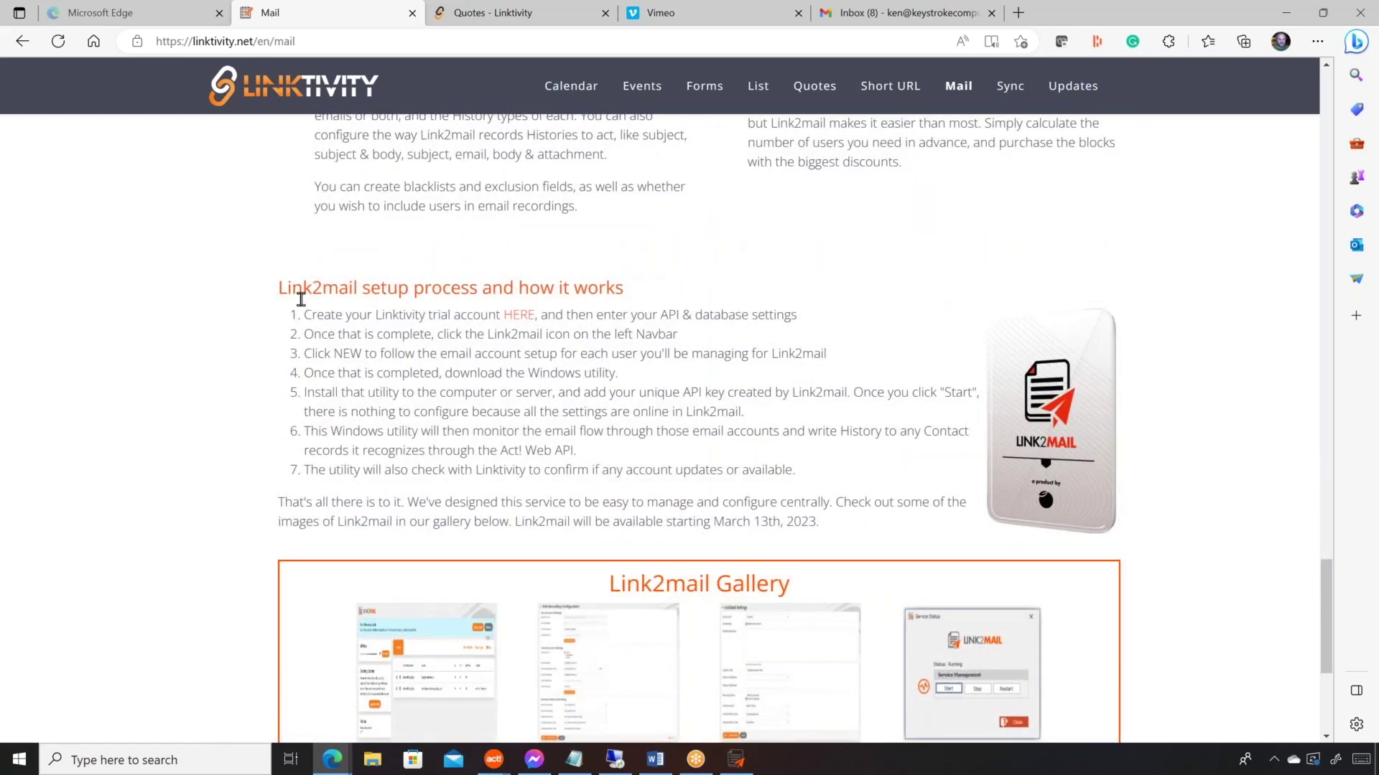
scroll(680, 403, "down", 1)
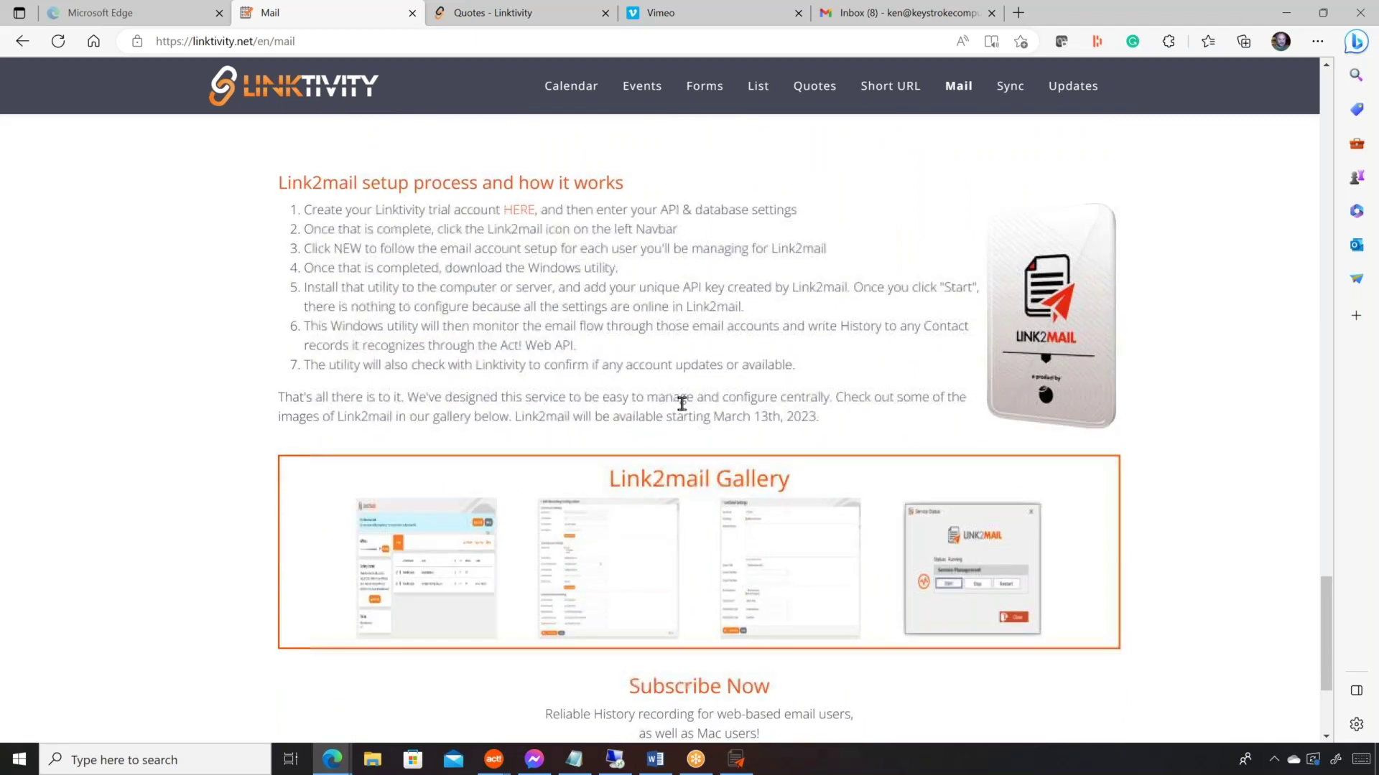